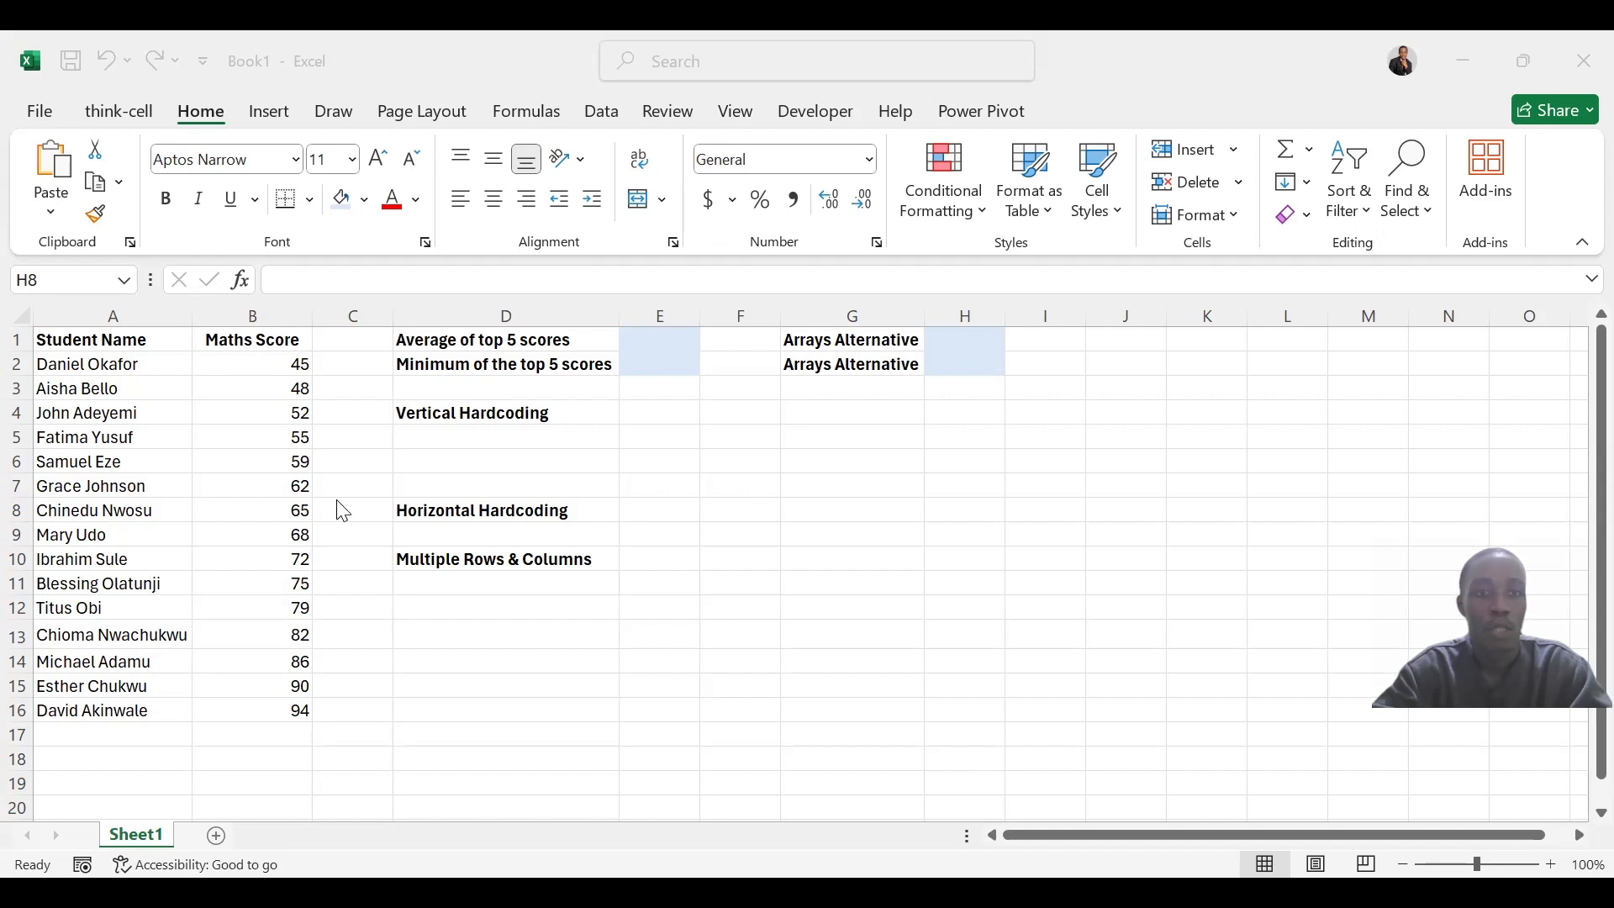
Start an AVERAGE formula in cell E1 with LARGE(B2:B16,1) as its first argument
click(724, 480)
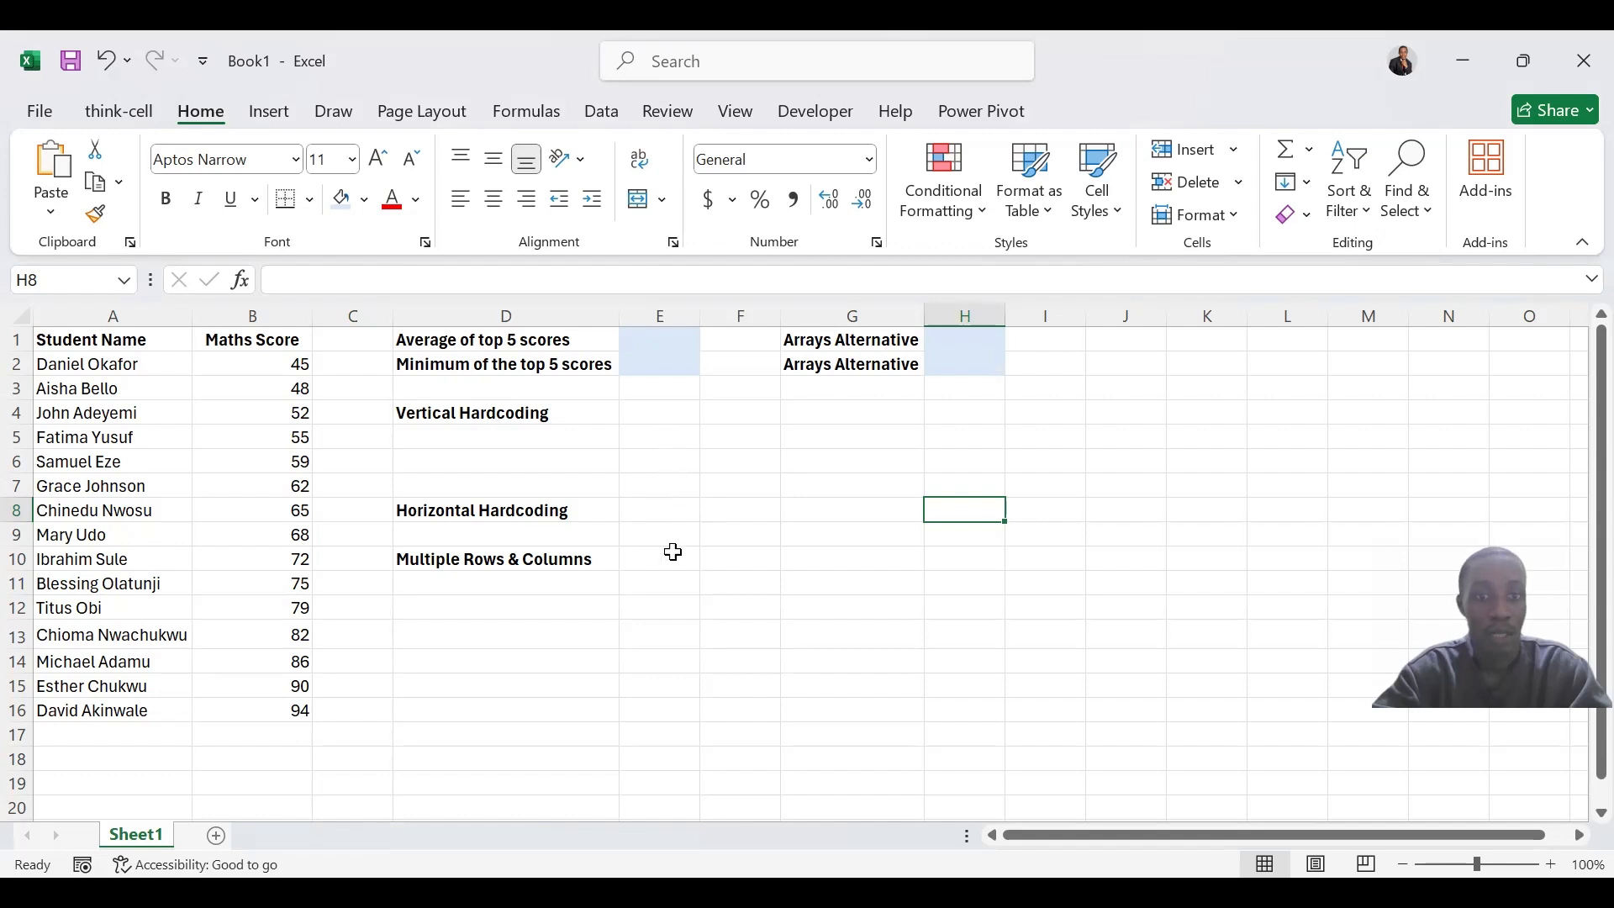
click(664, 339)
text(=)
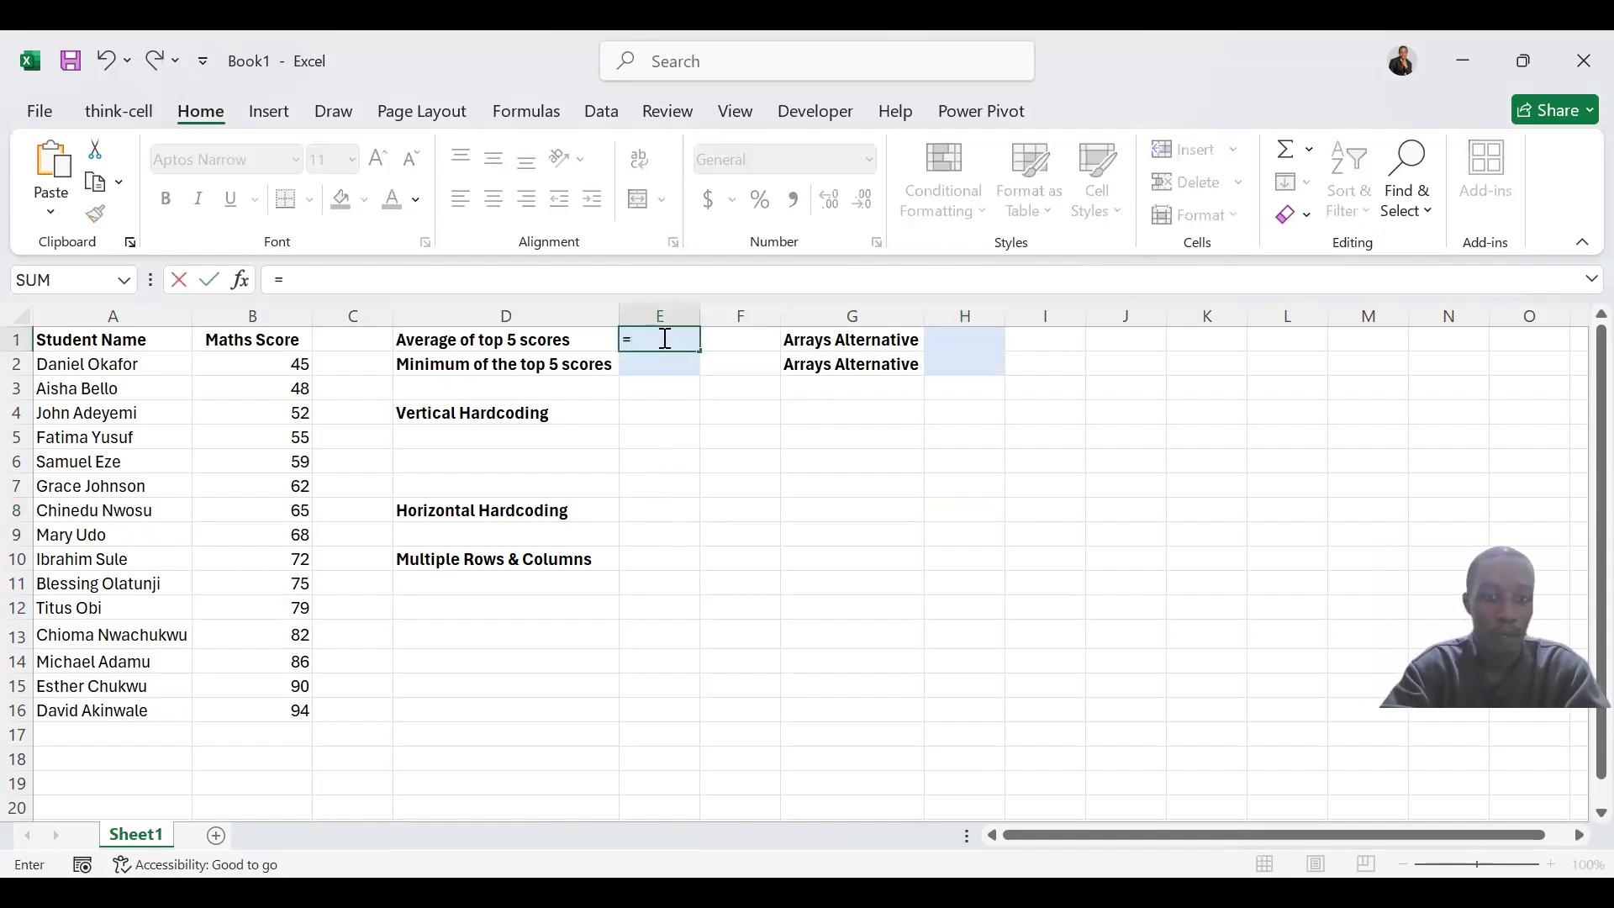
text(A)
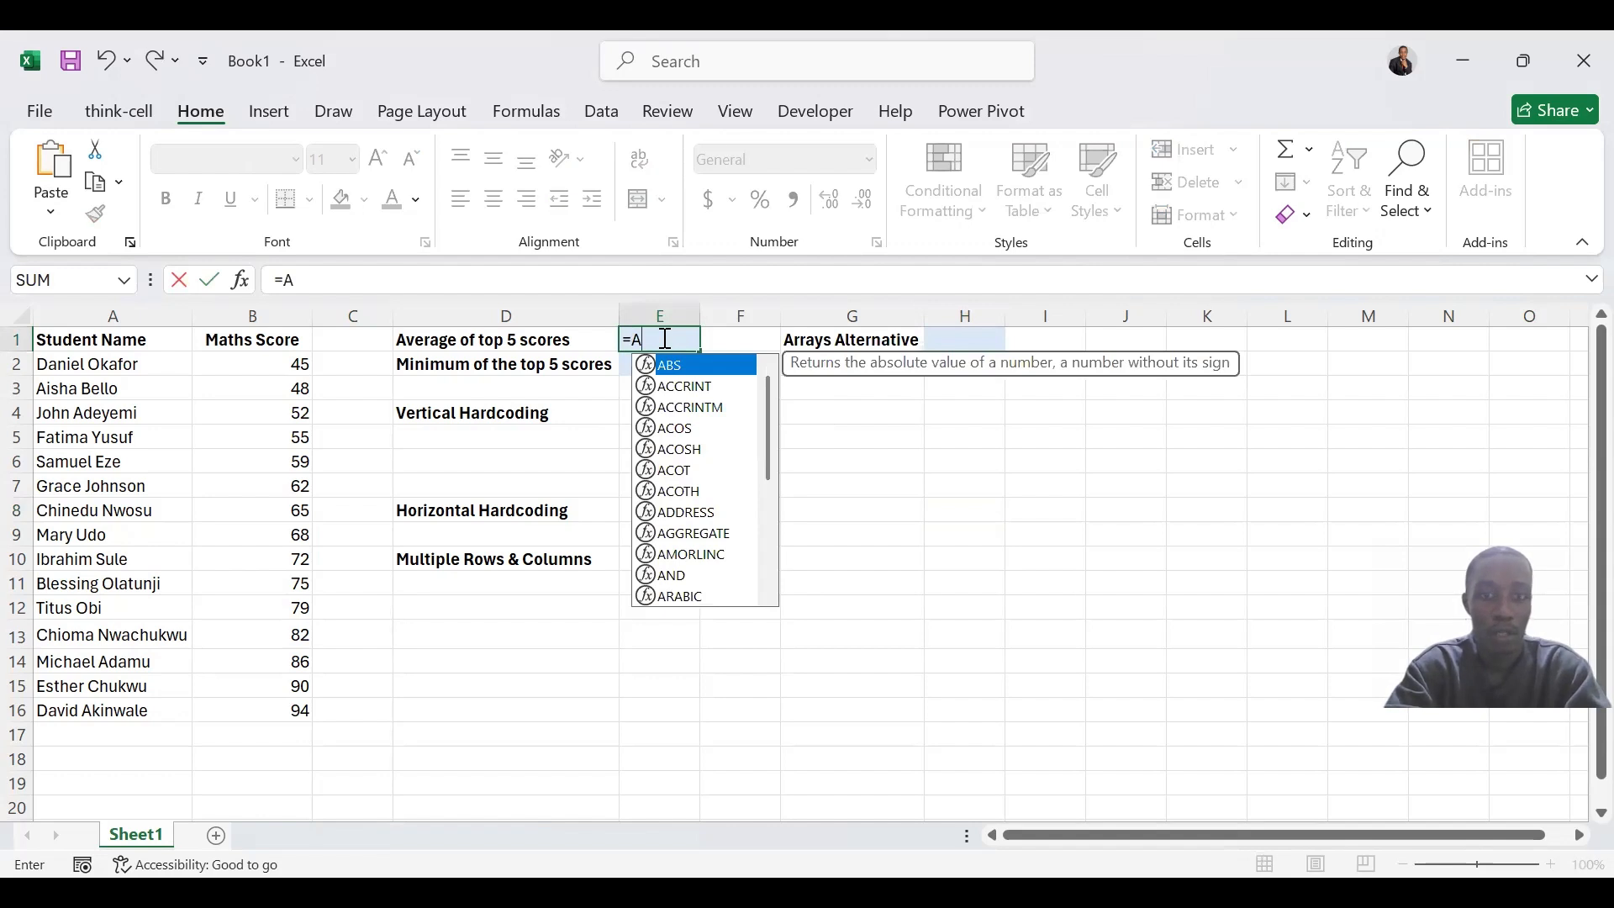
text(VER)
key(Tab)
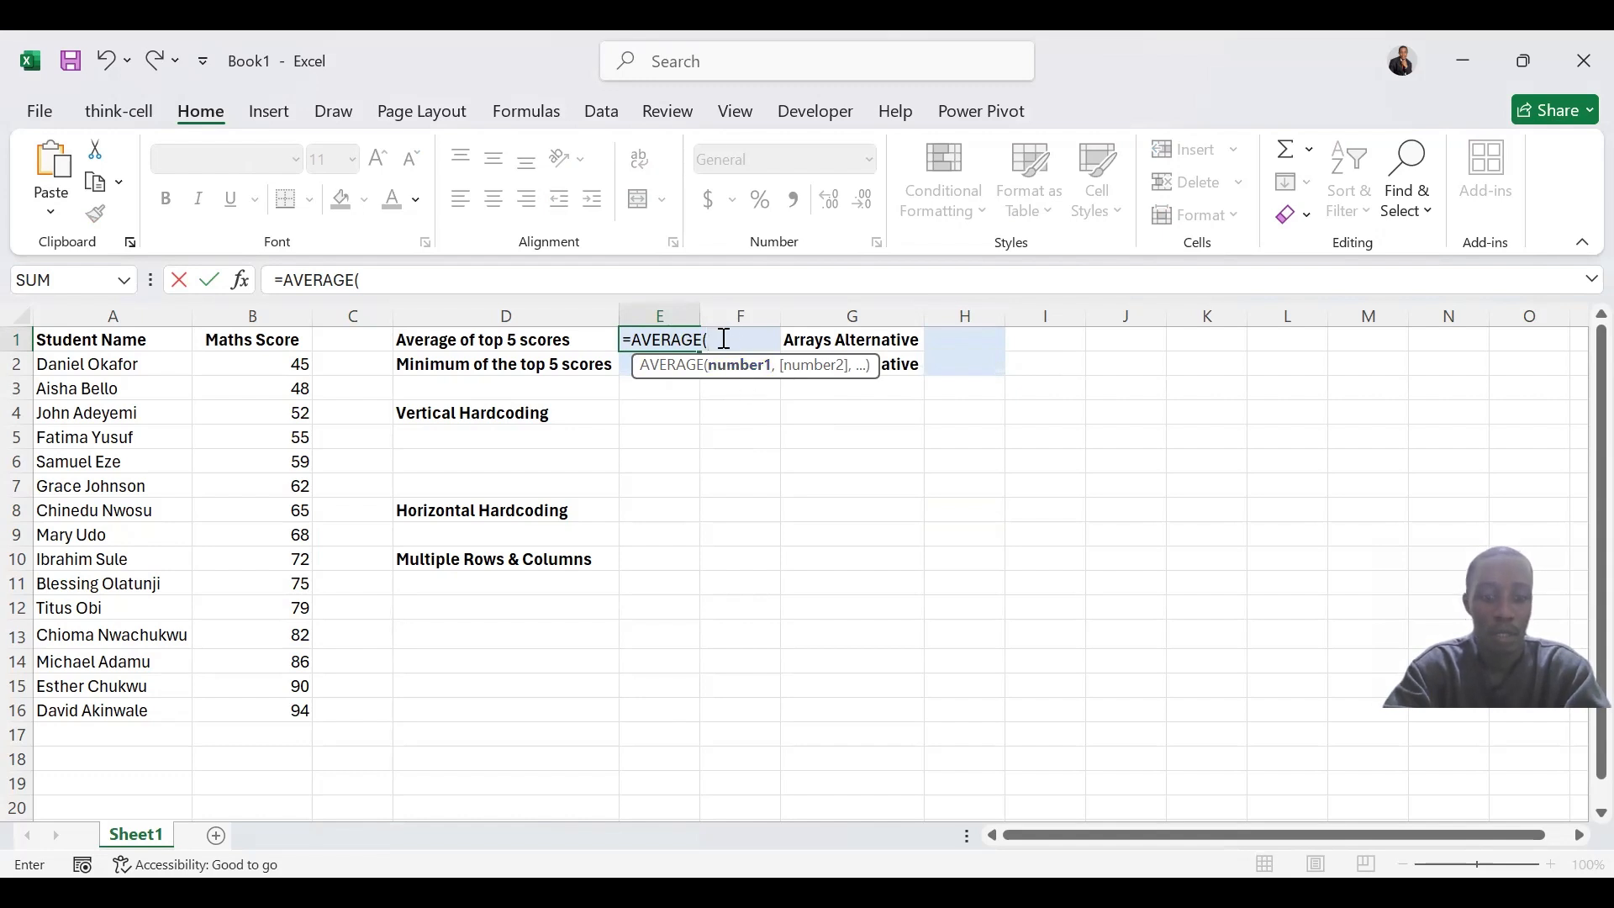
text(LARGE()
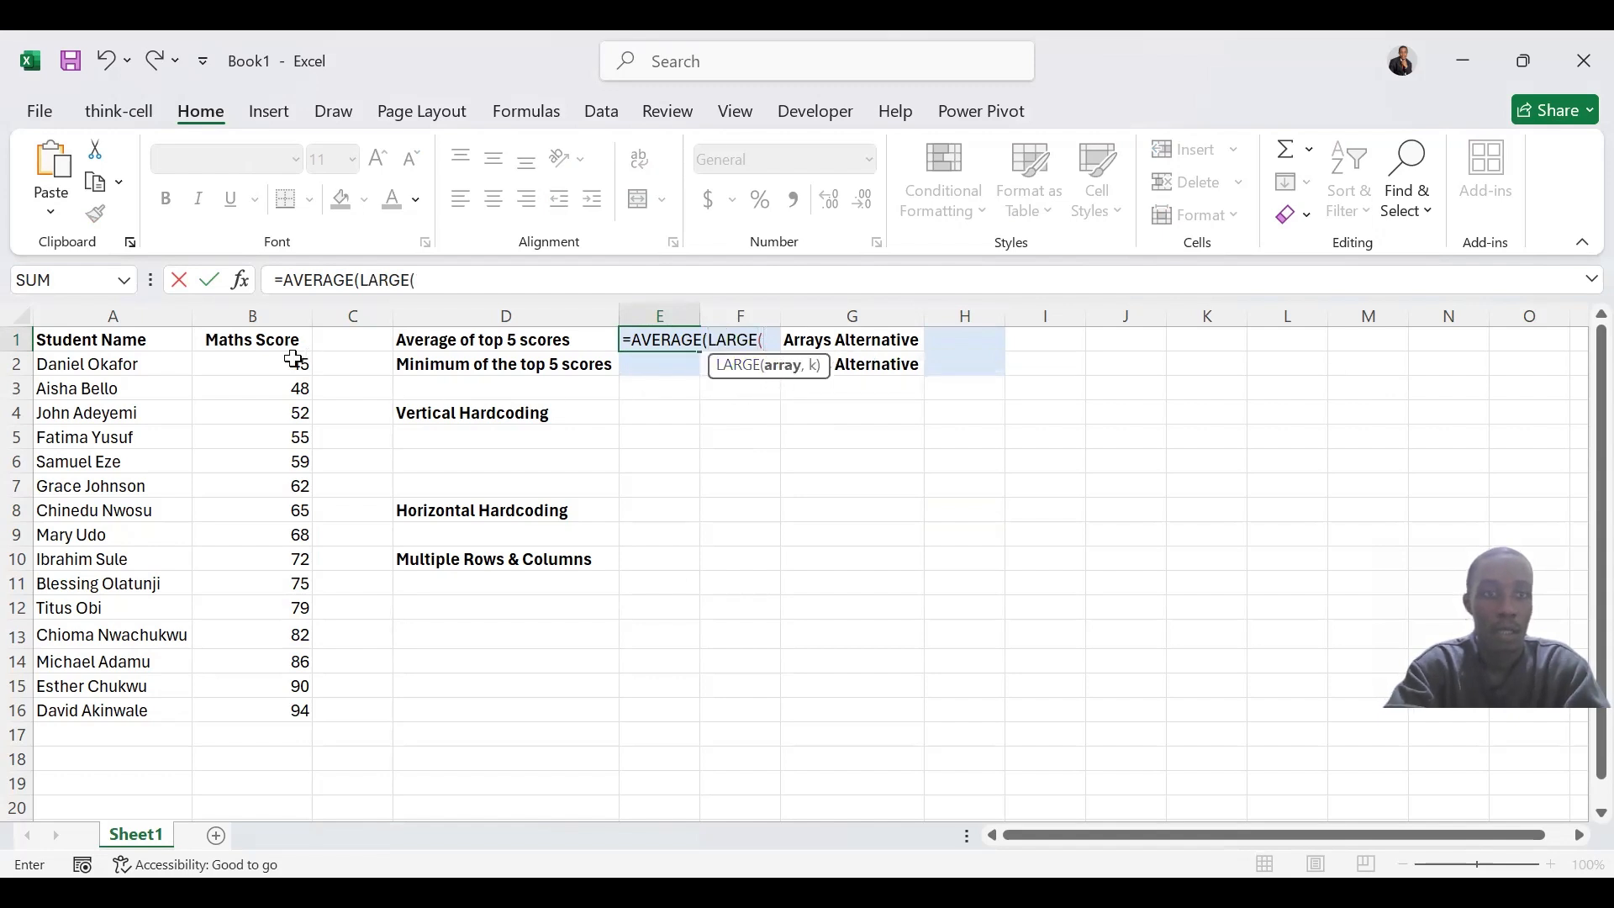
drag(296, 359, 289, 394)
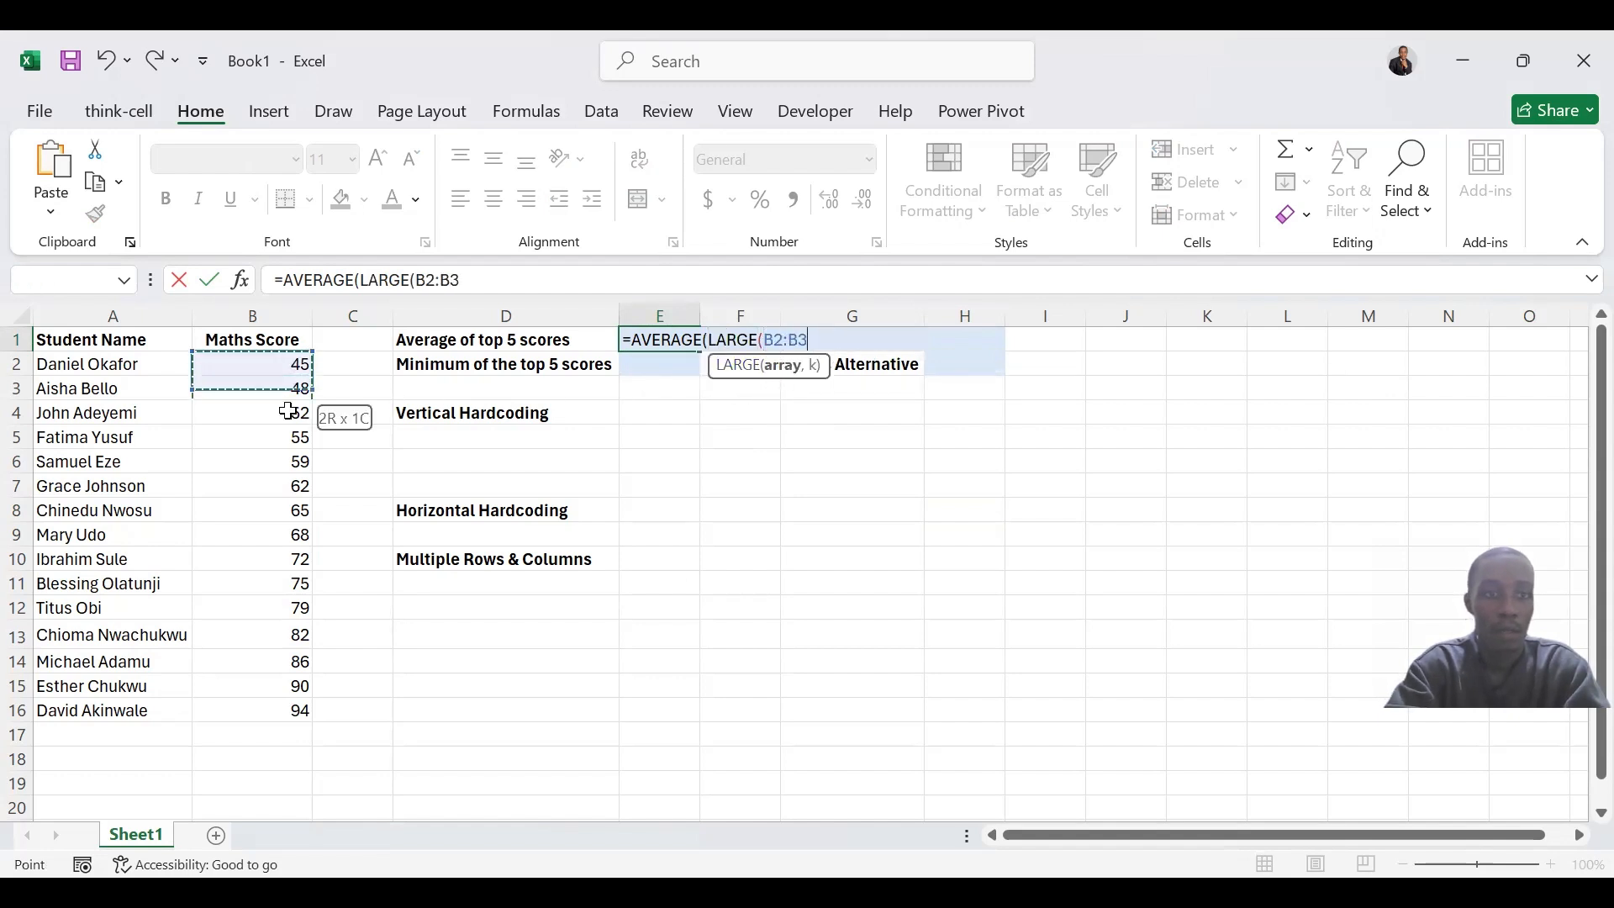
shift+click(274, 711)
text(,)
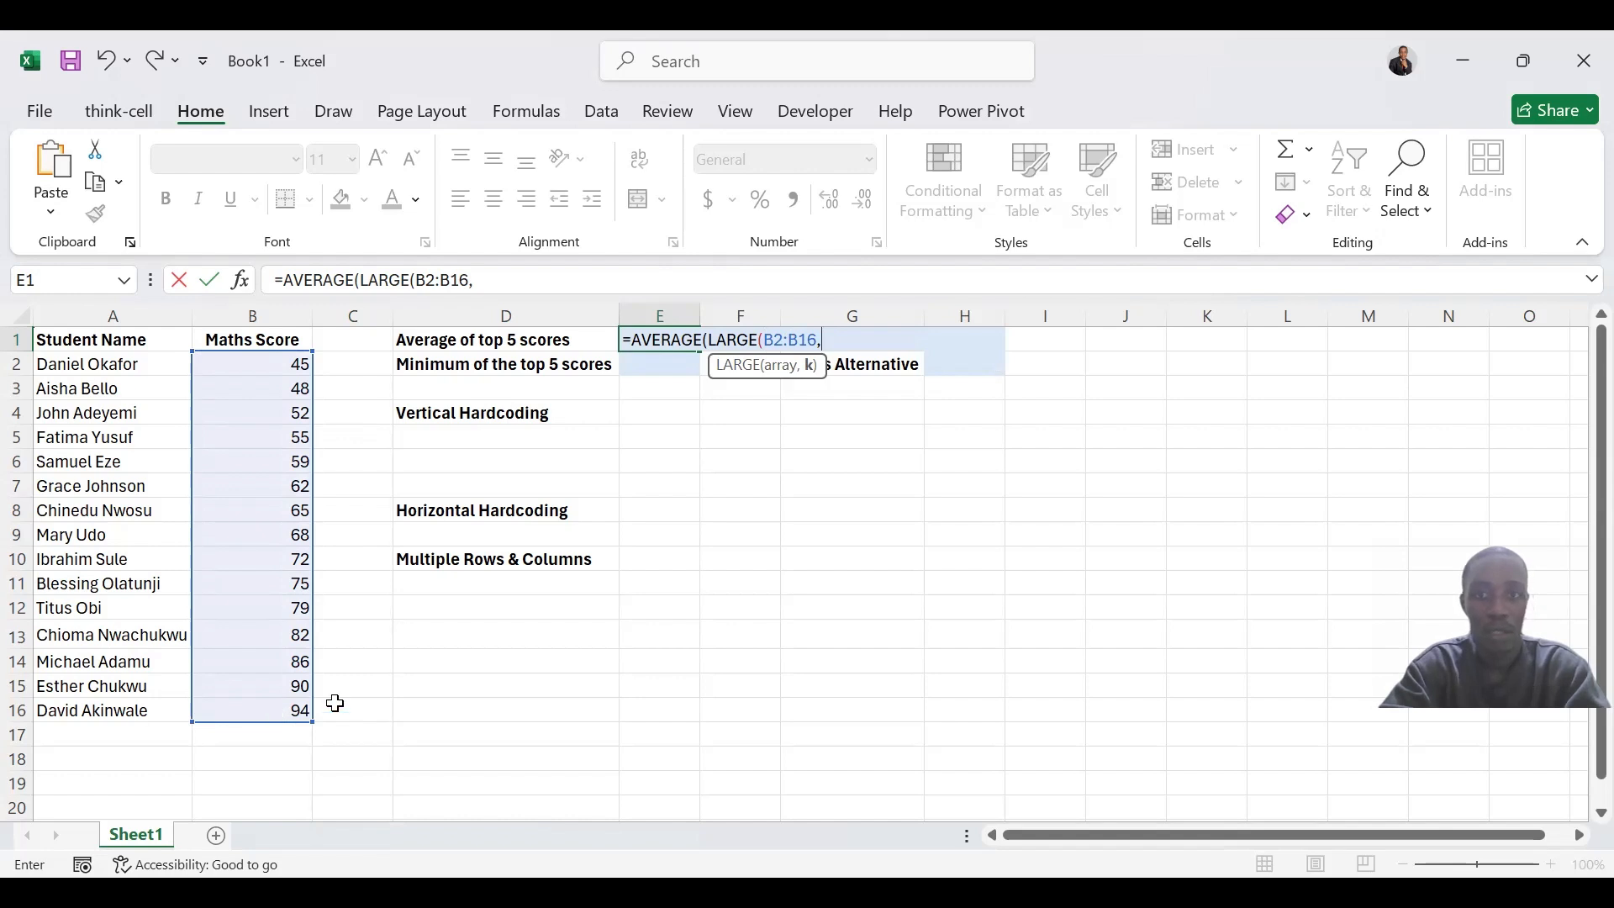
text(1)
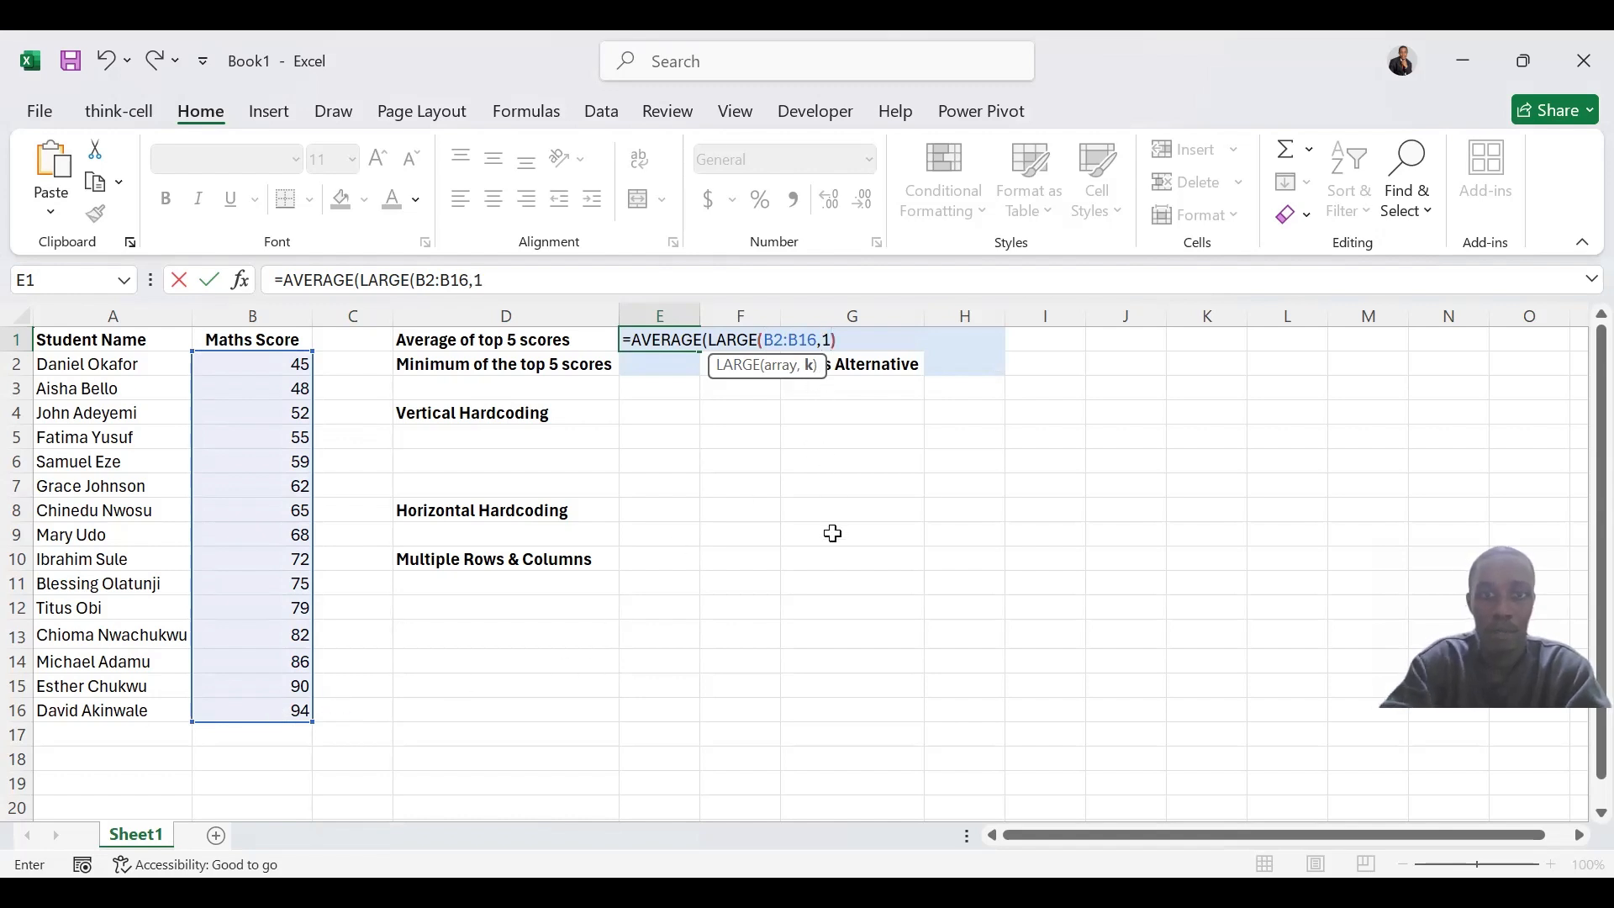
text(),)
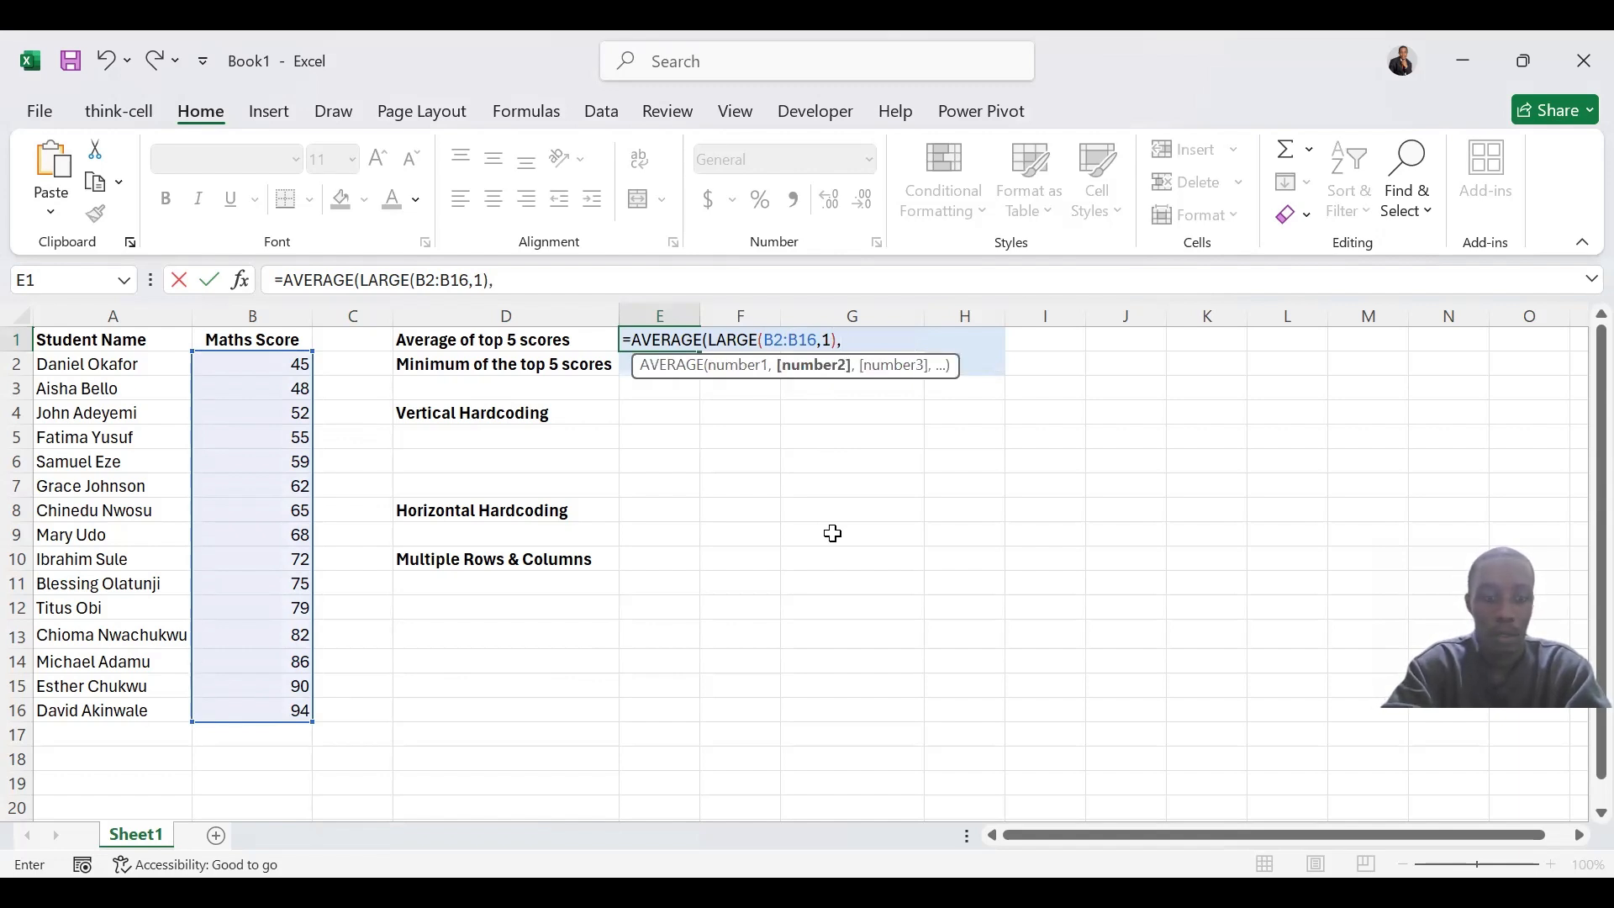
text(LARGE)
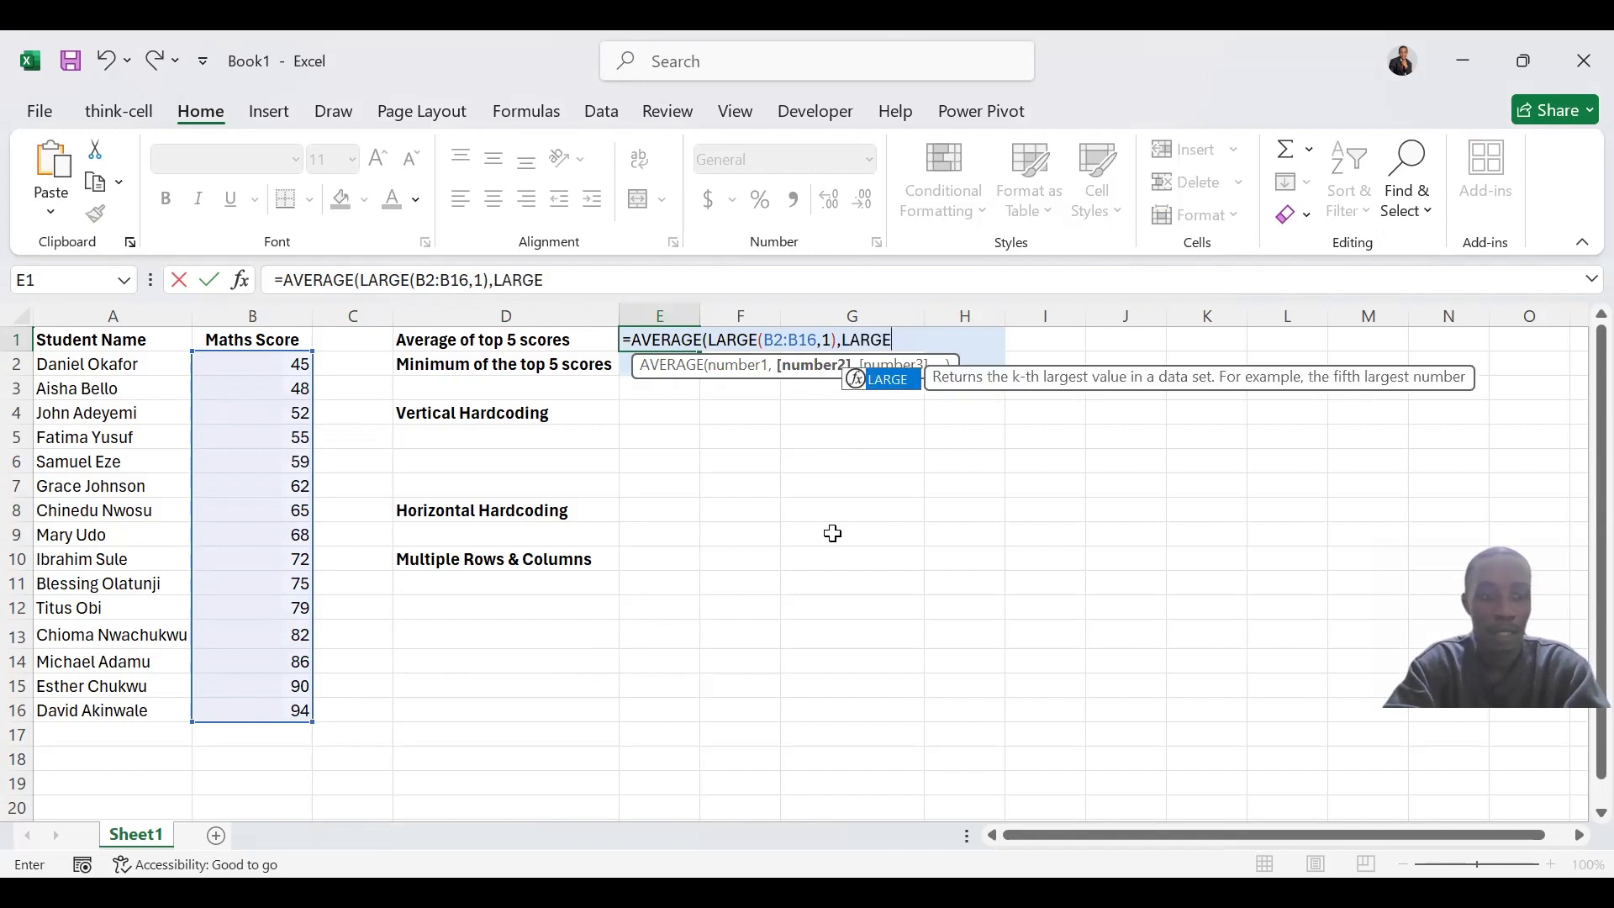
text(()
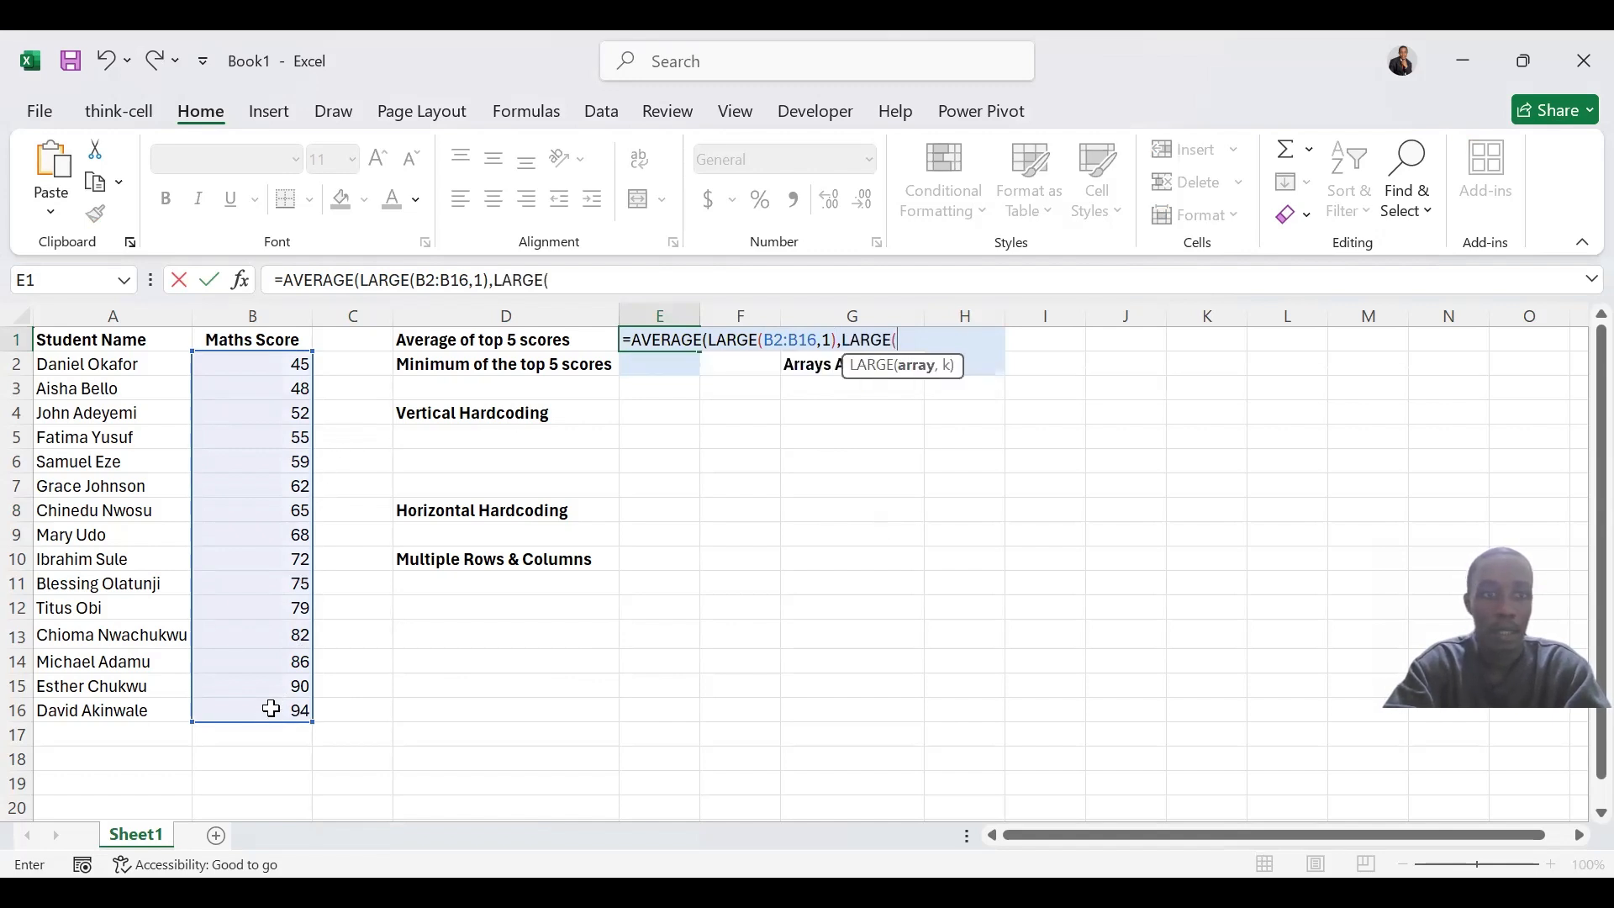
Add LARGE(B2:B16,2) as the second argument of the AVERAGE formula in E1
drag(270, 715, 245, 371)
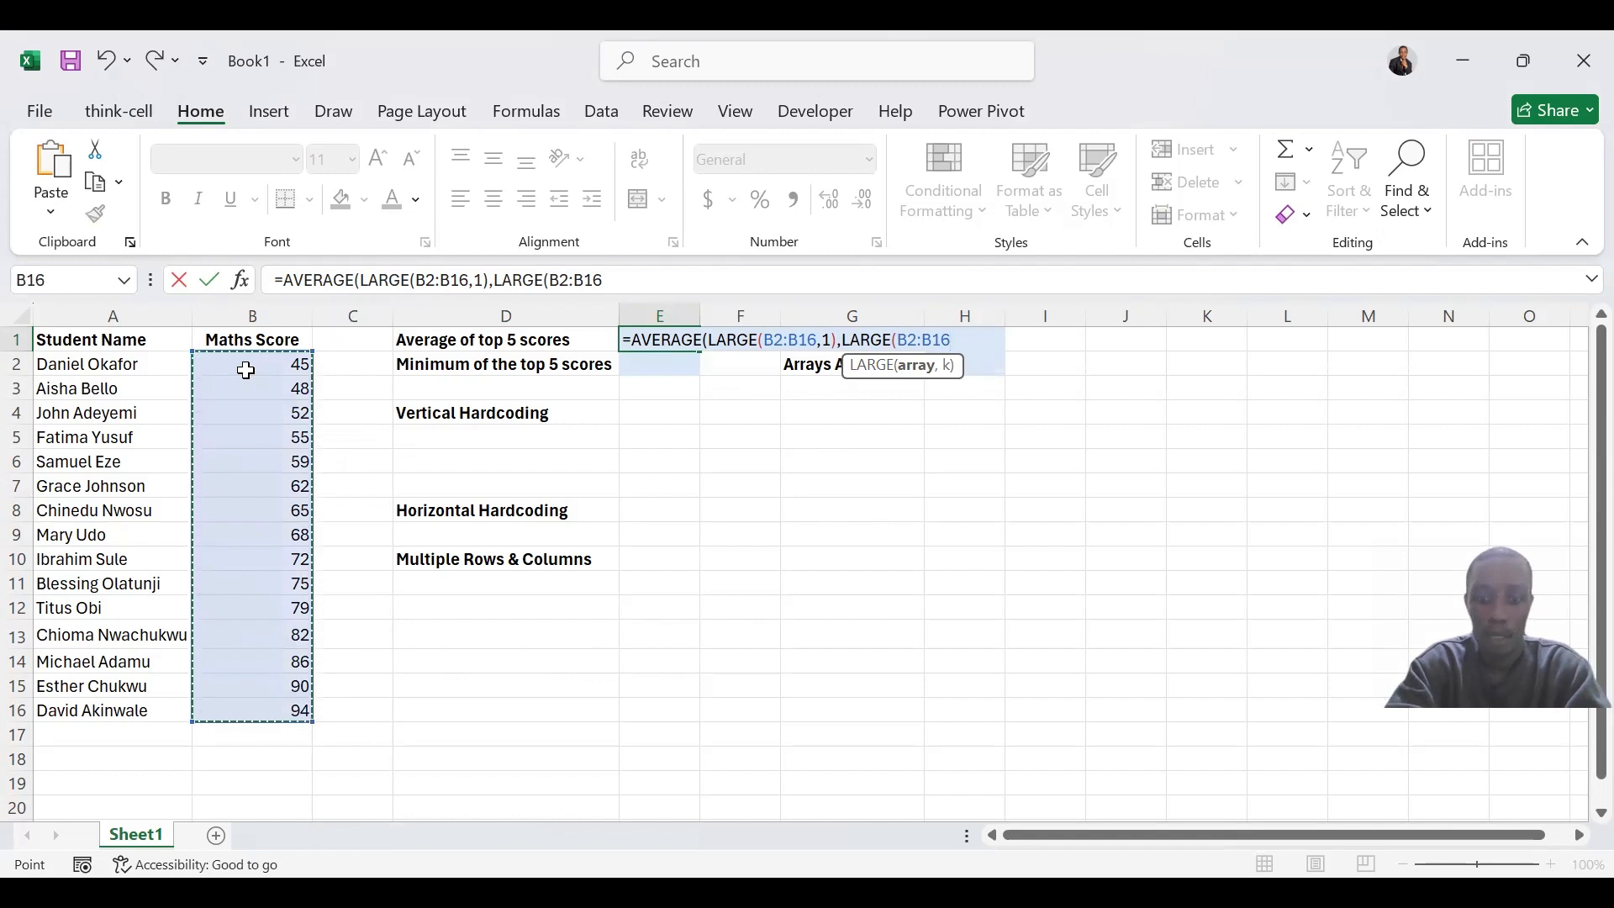
text(,2)
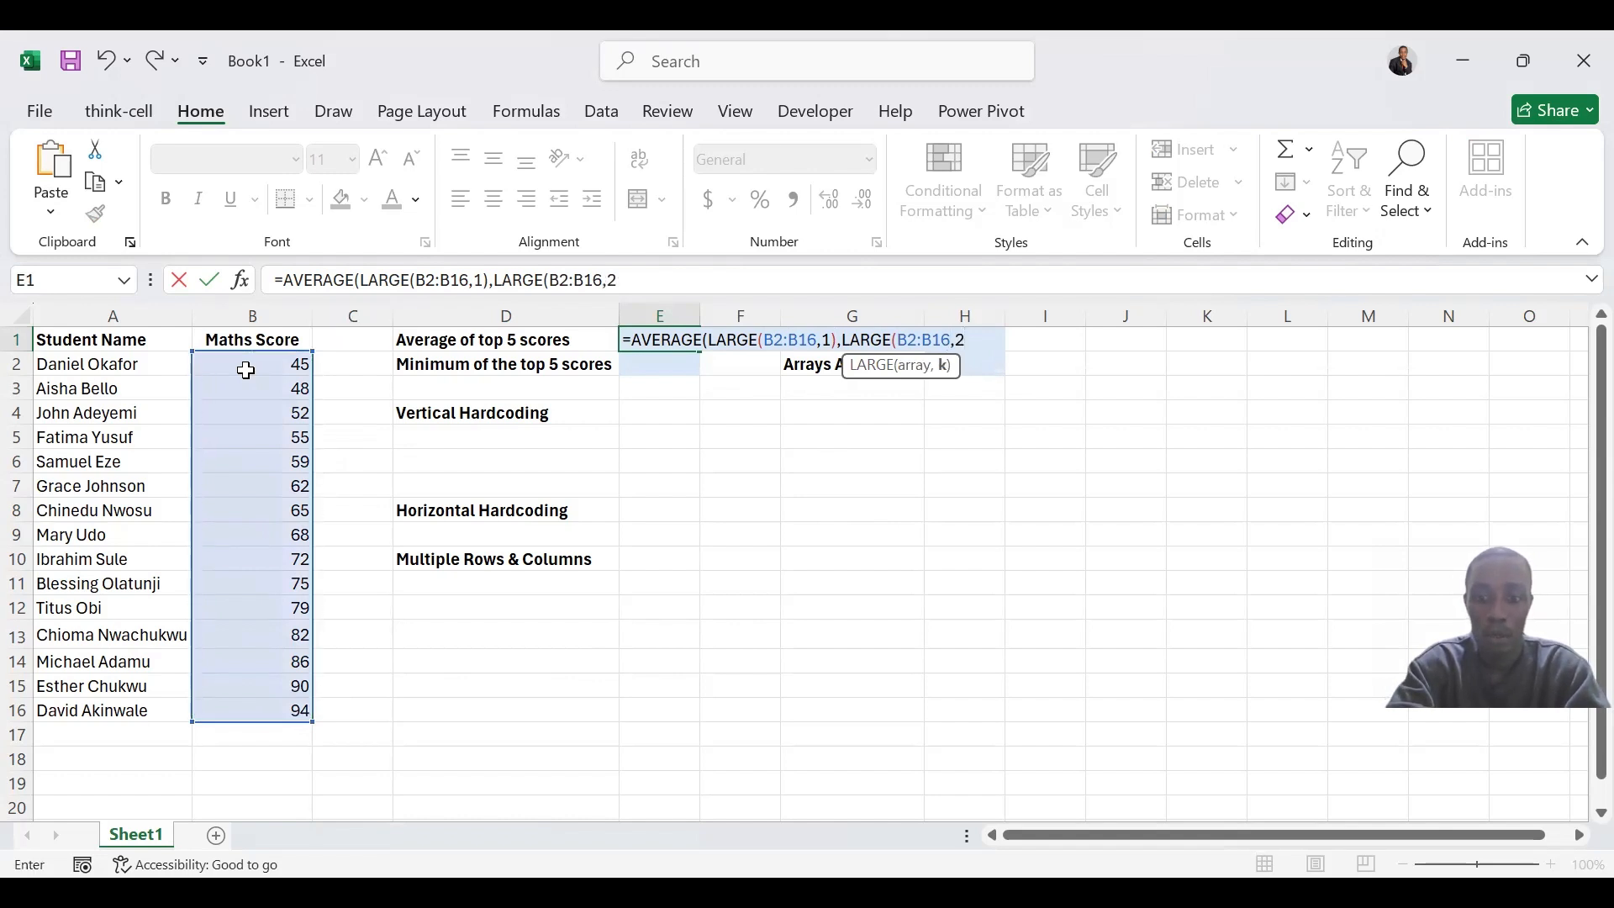
text())
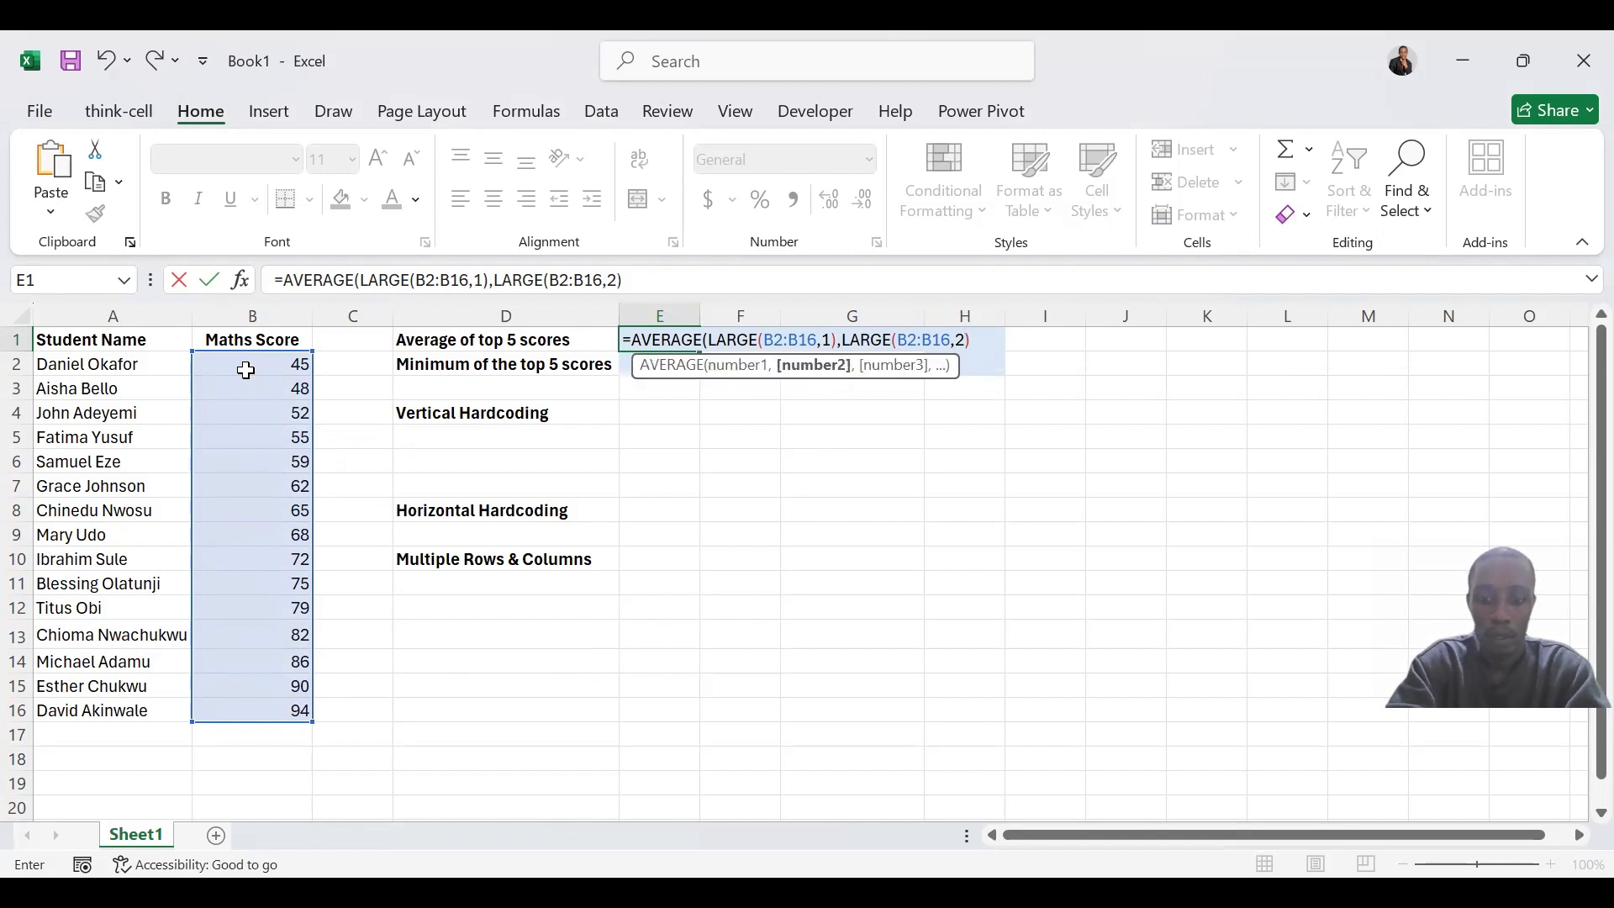
text(,)
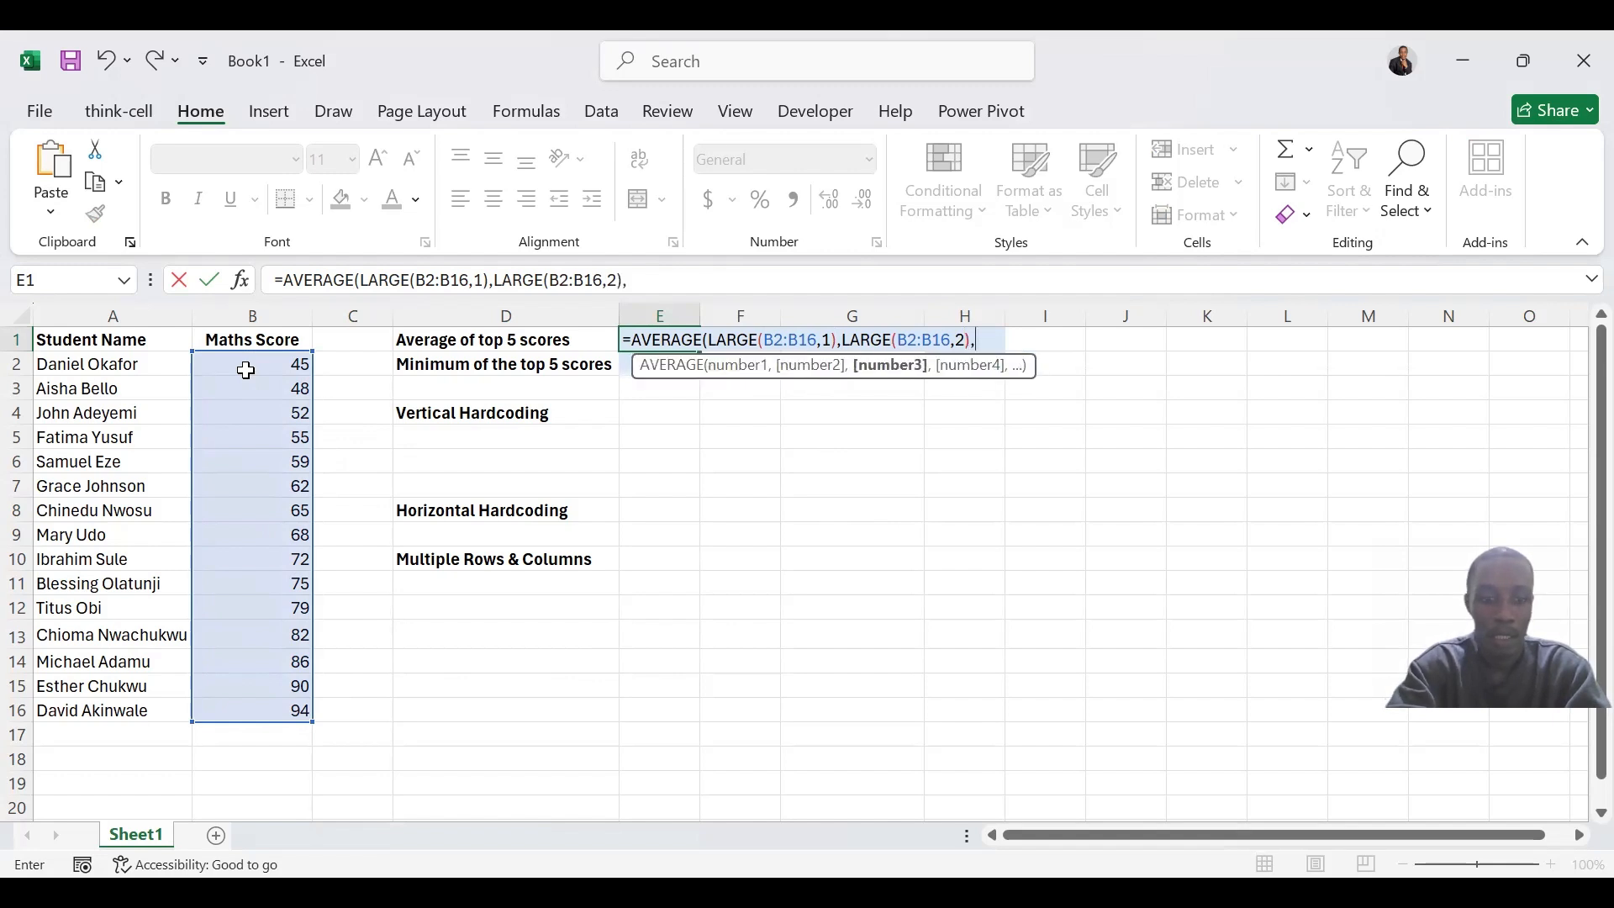
text(LARGE)
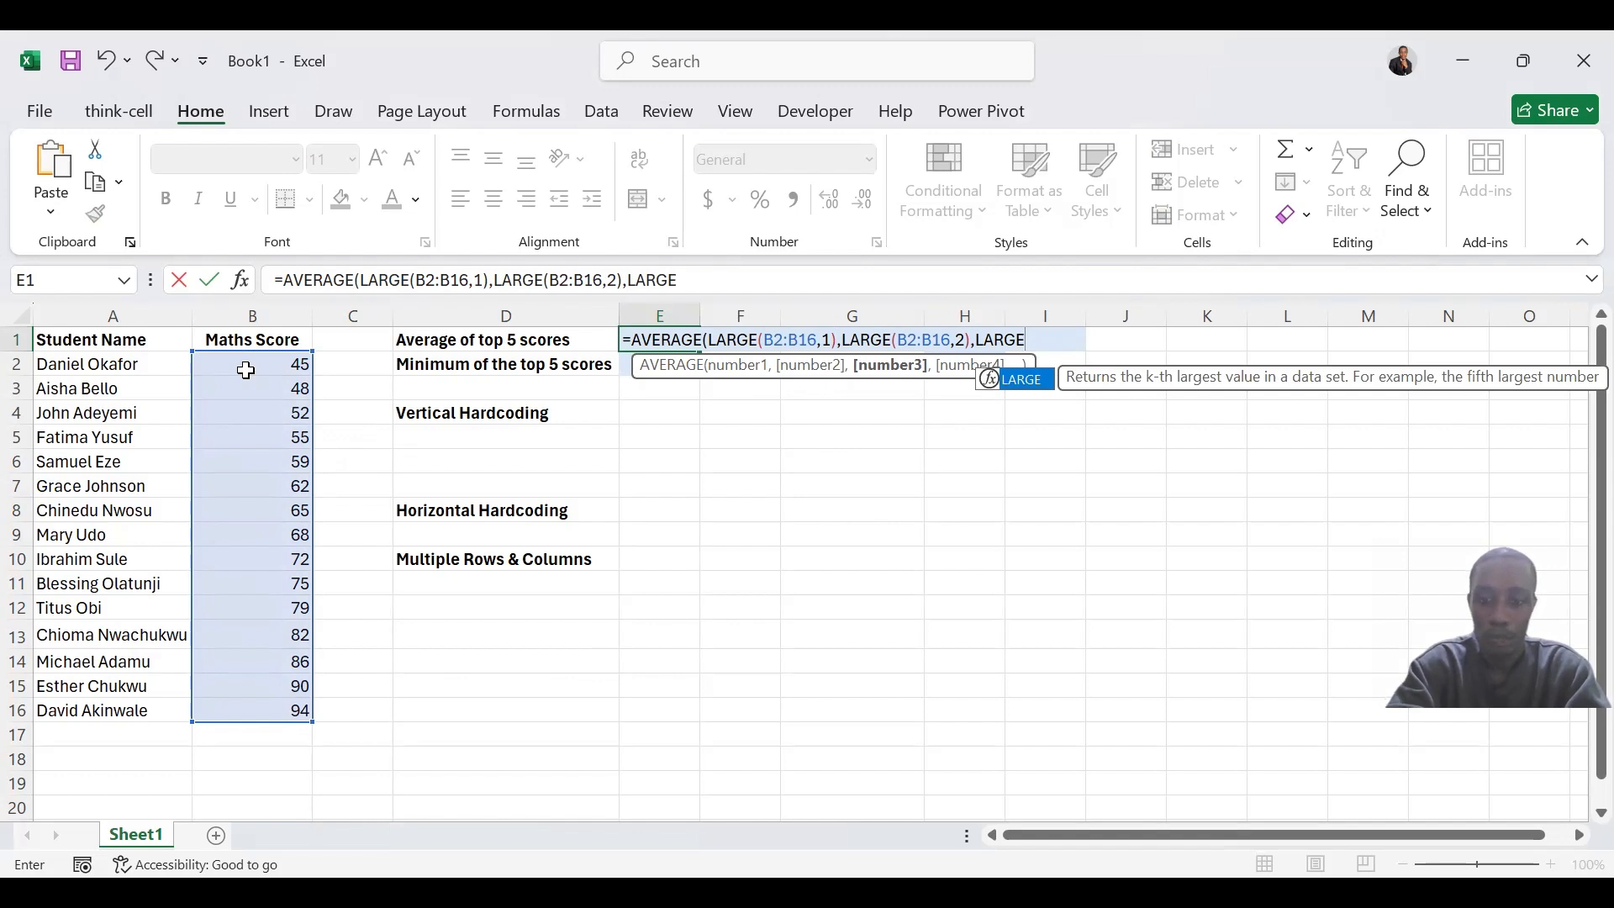
text(()
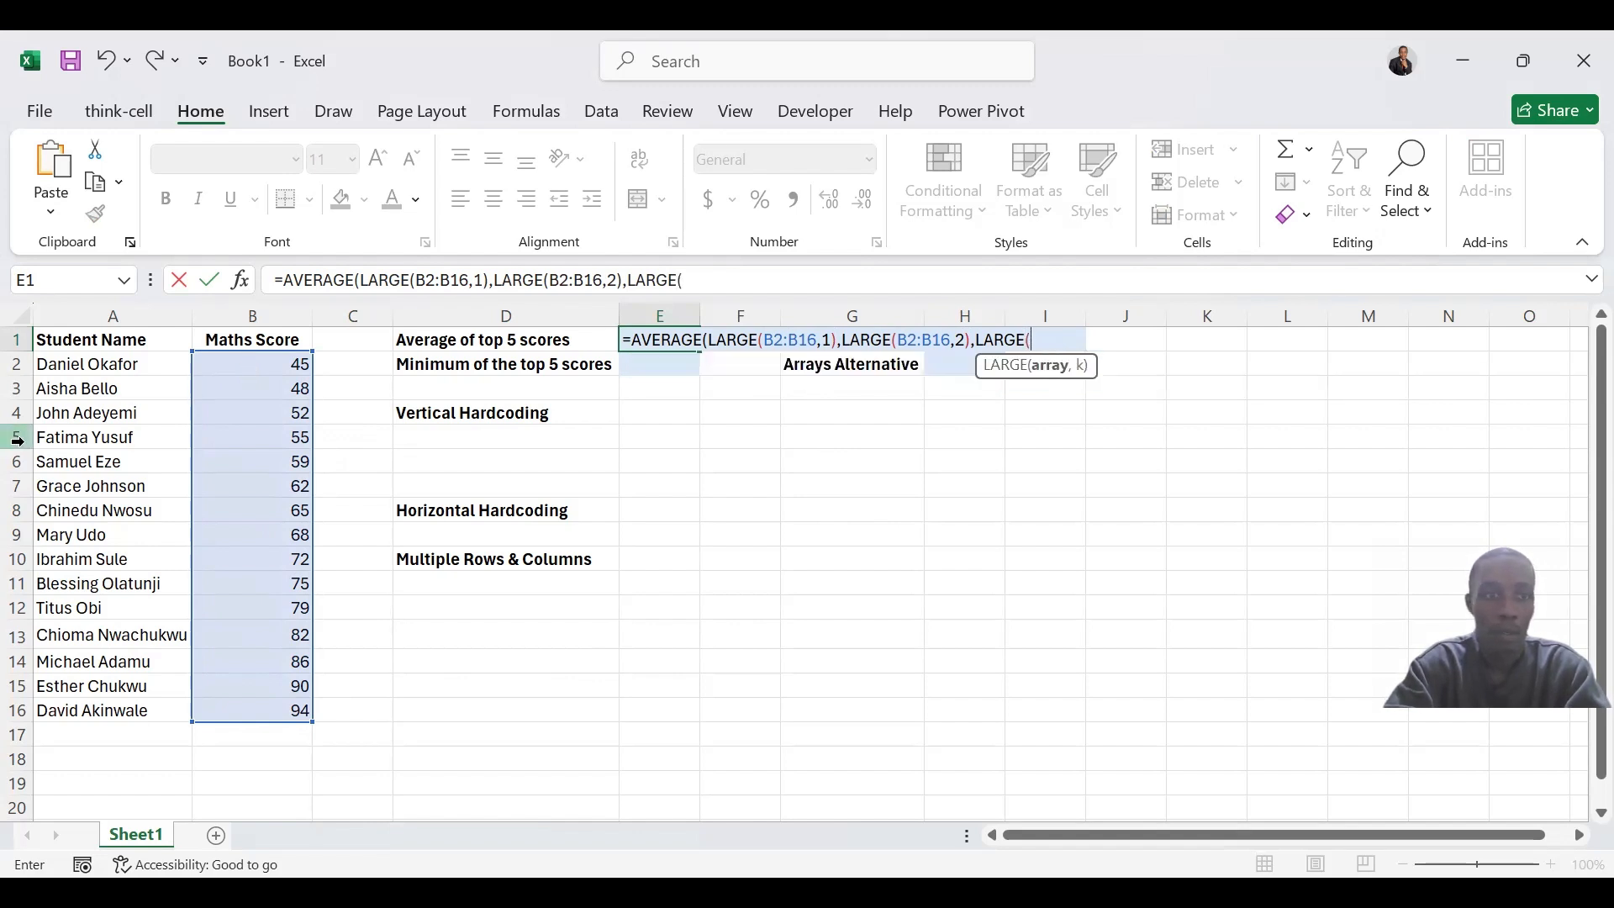
Add LARGE(B2:B16,3) as the third argument of the AVERAGE formula in E1
drag(248, 360, 252, 723)
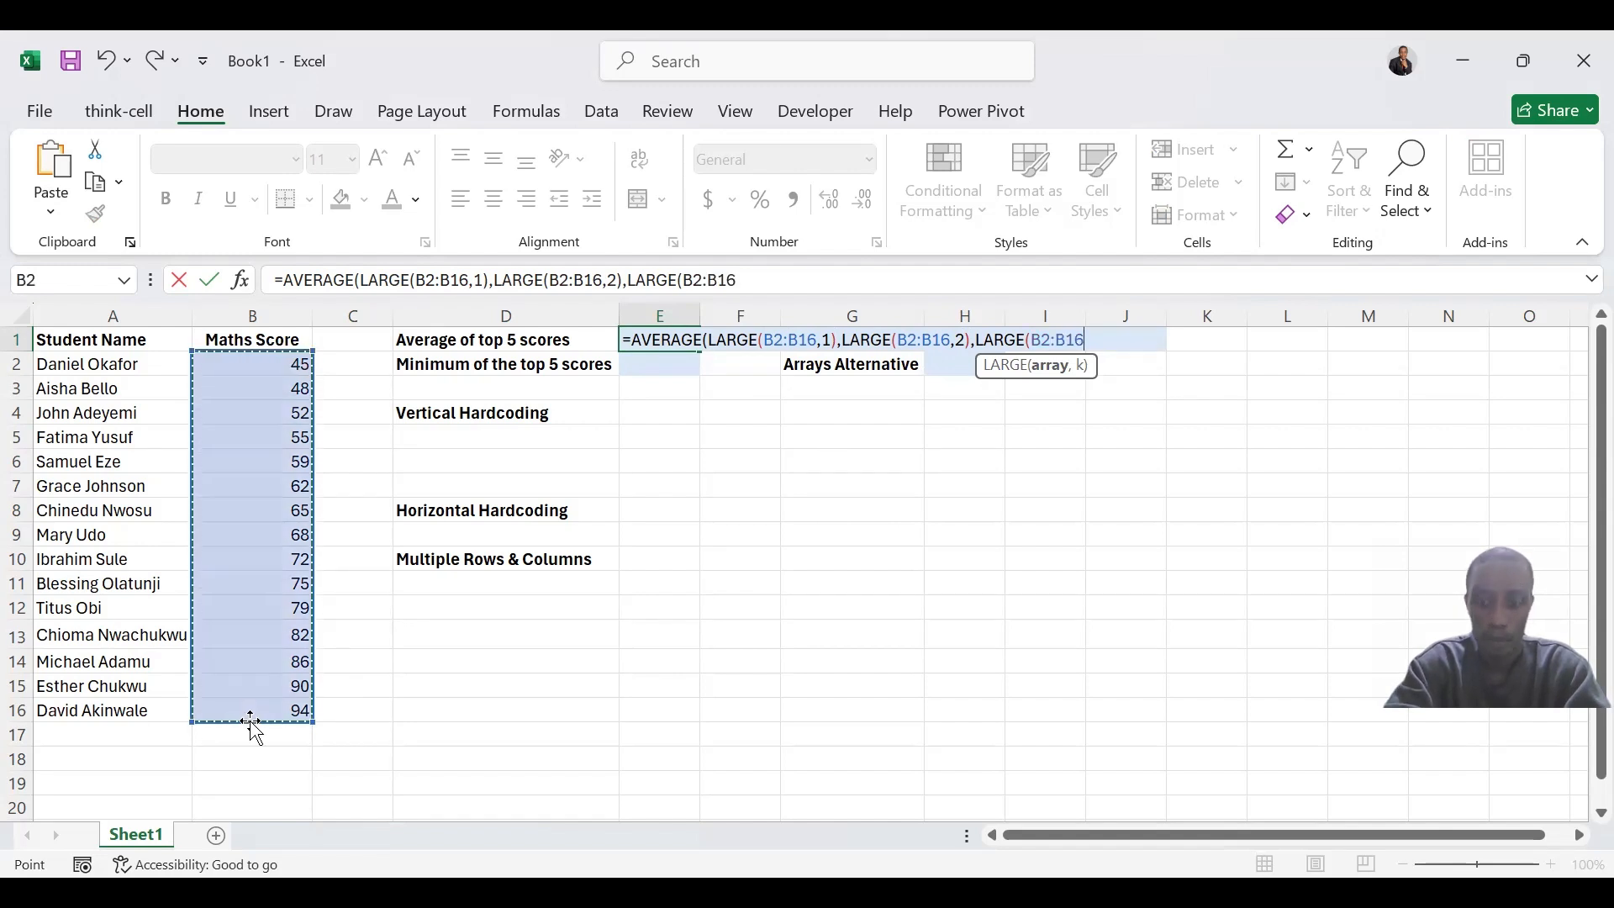
text(,3)
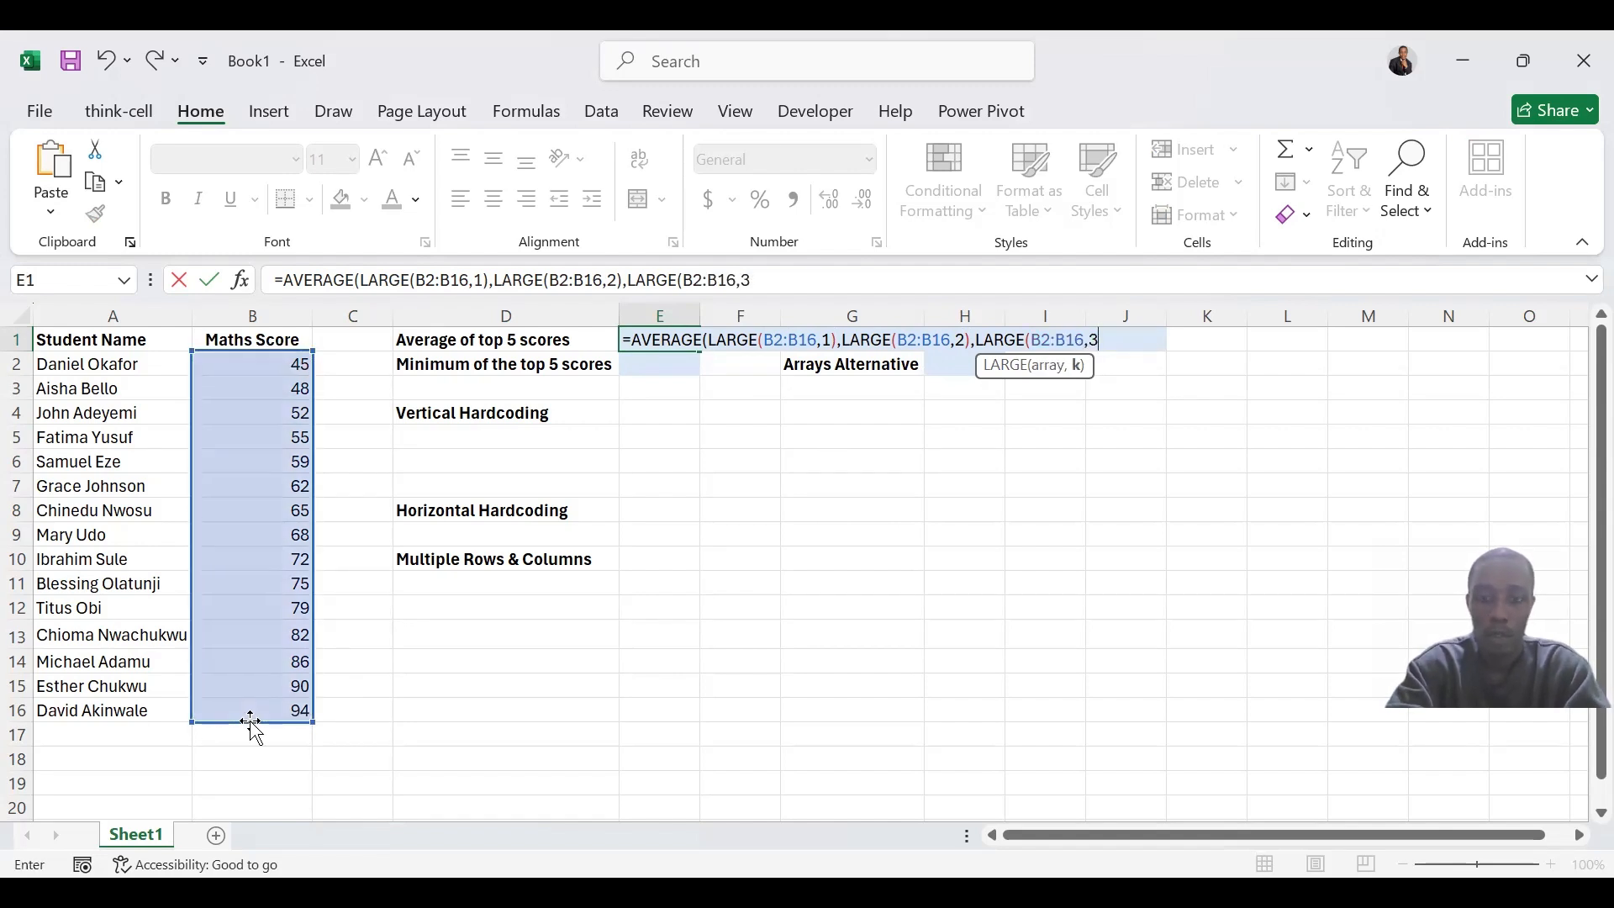
text())
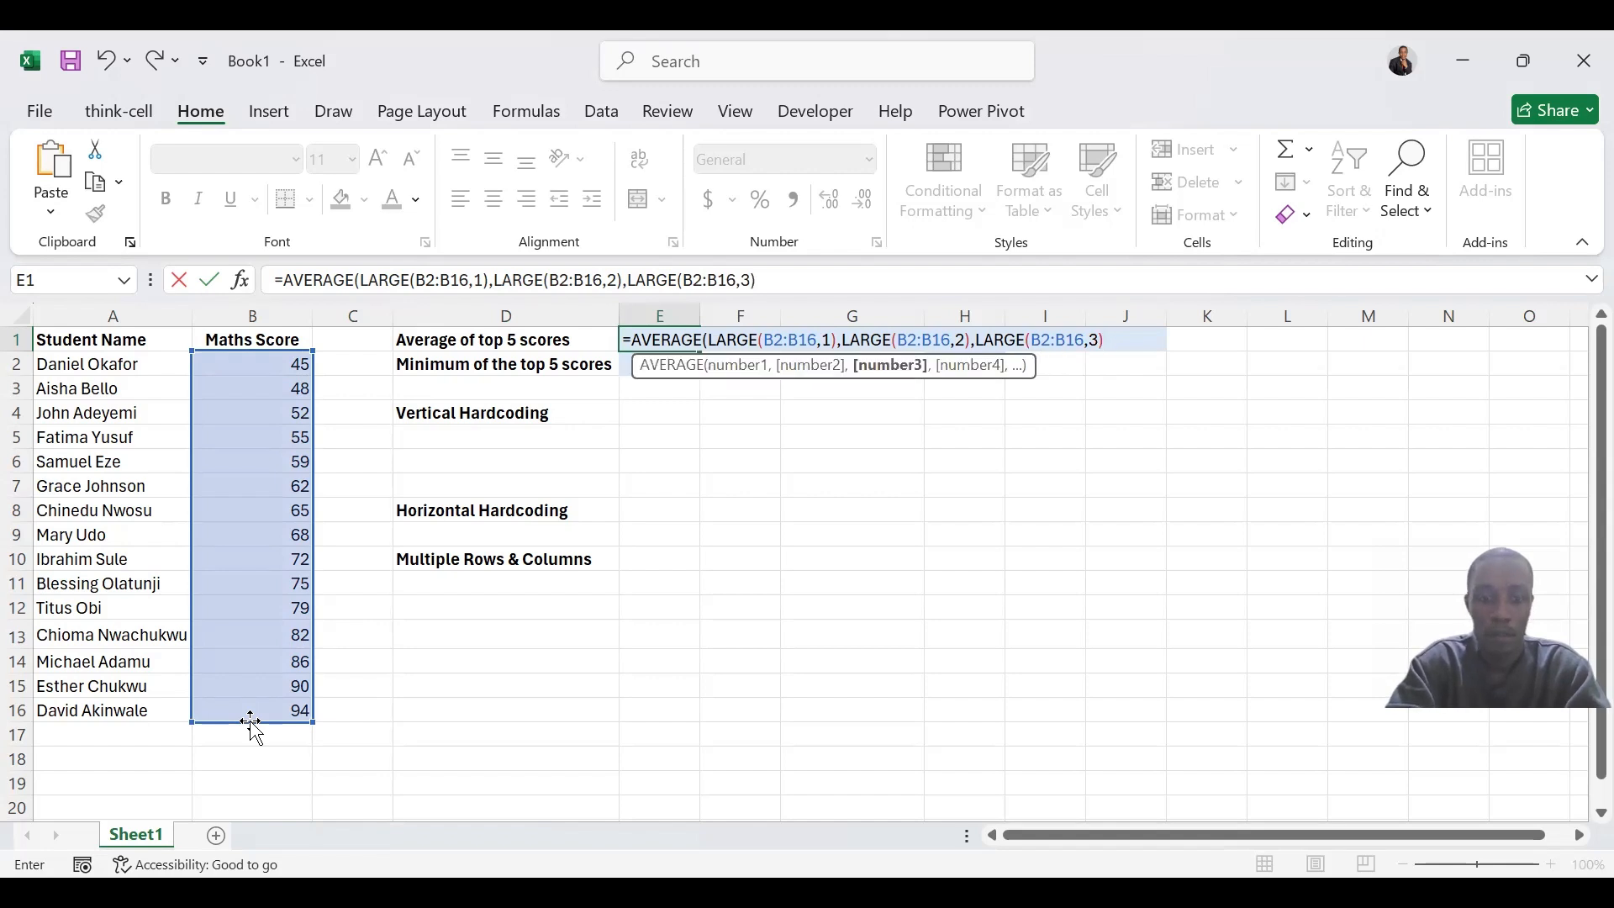
text(,)
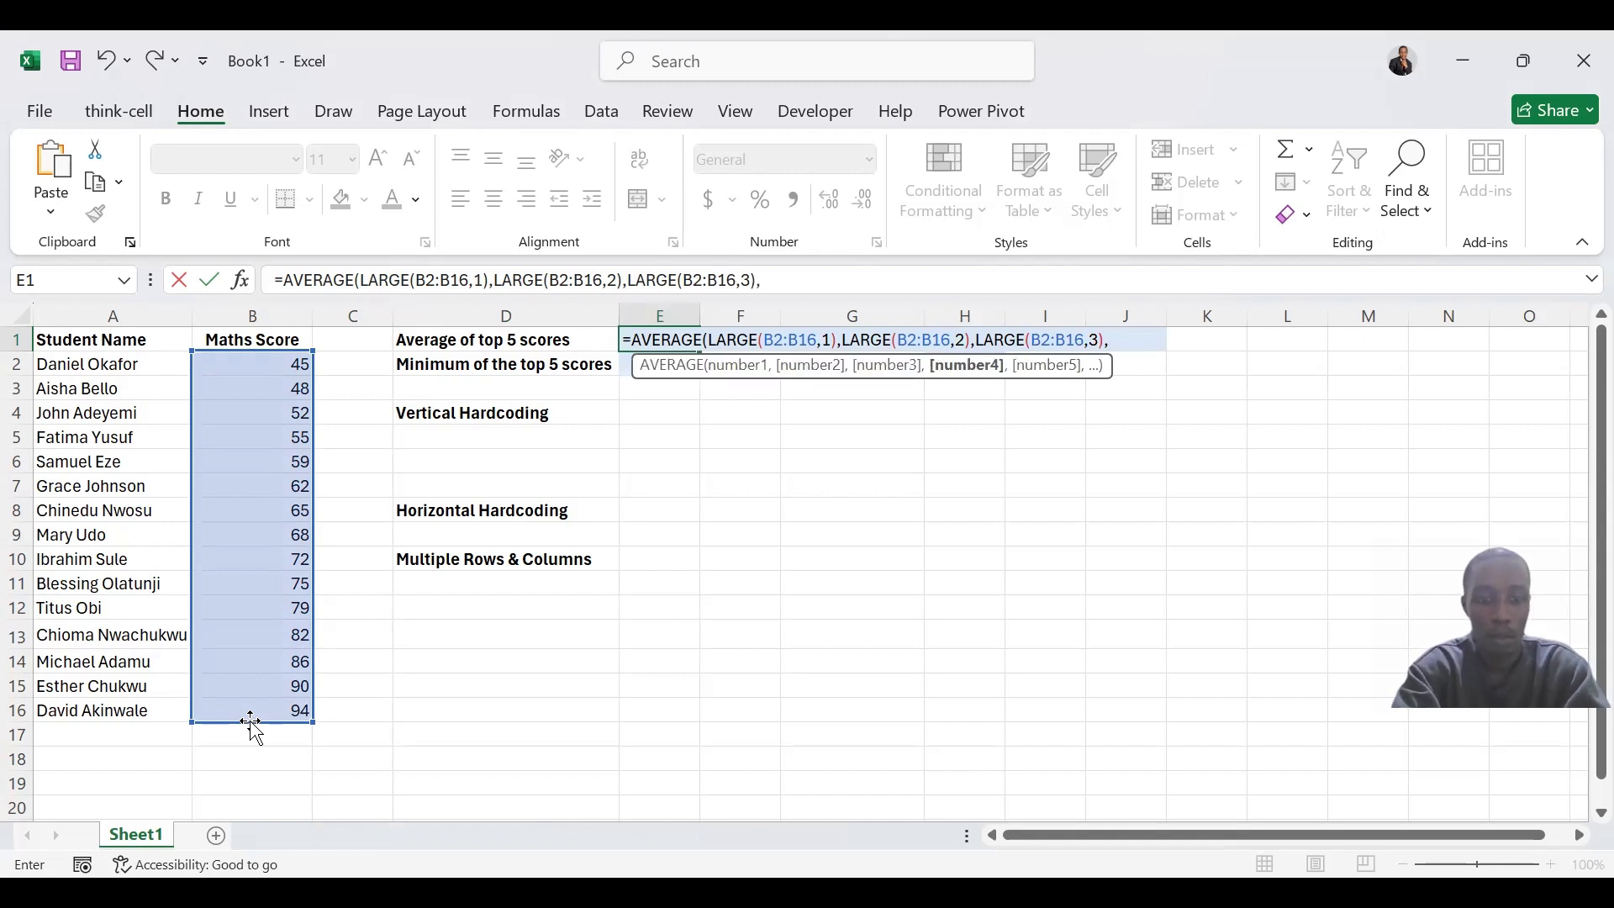
text(LARGE)
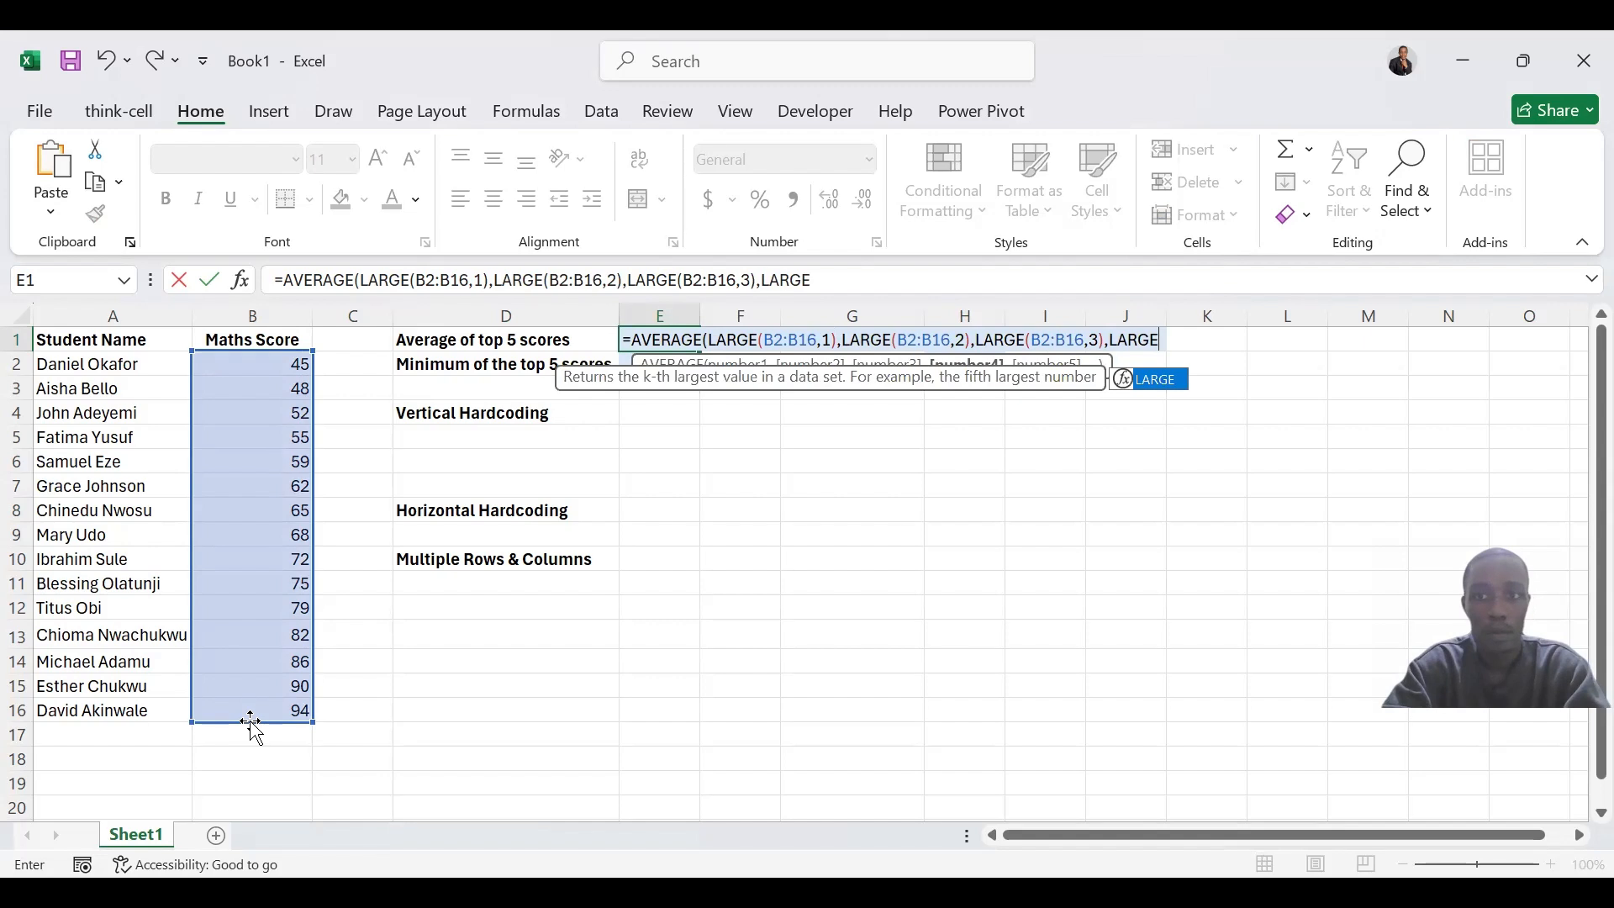
text(()
Add LARGE(B2:B16,4) as the fourth argument of the AVERAGE formula in E1
click(274, 708)
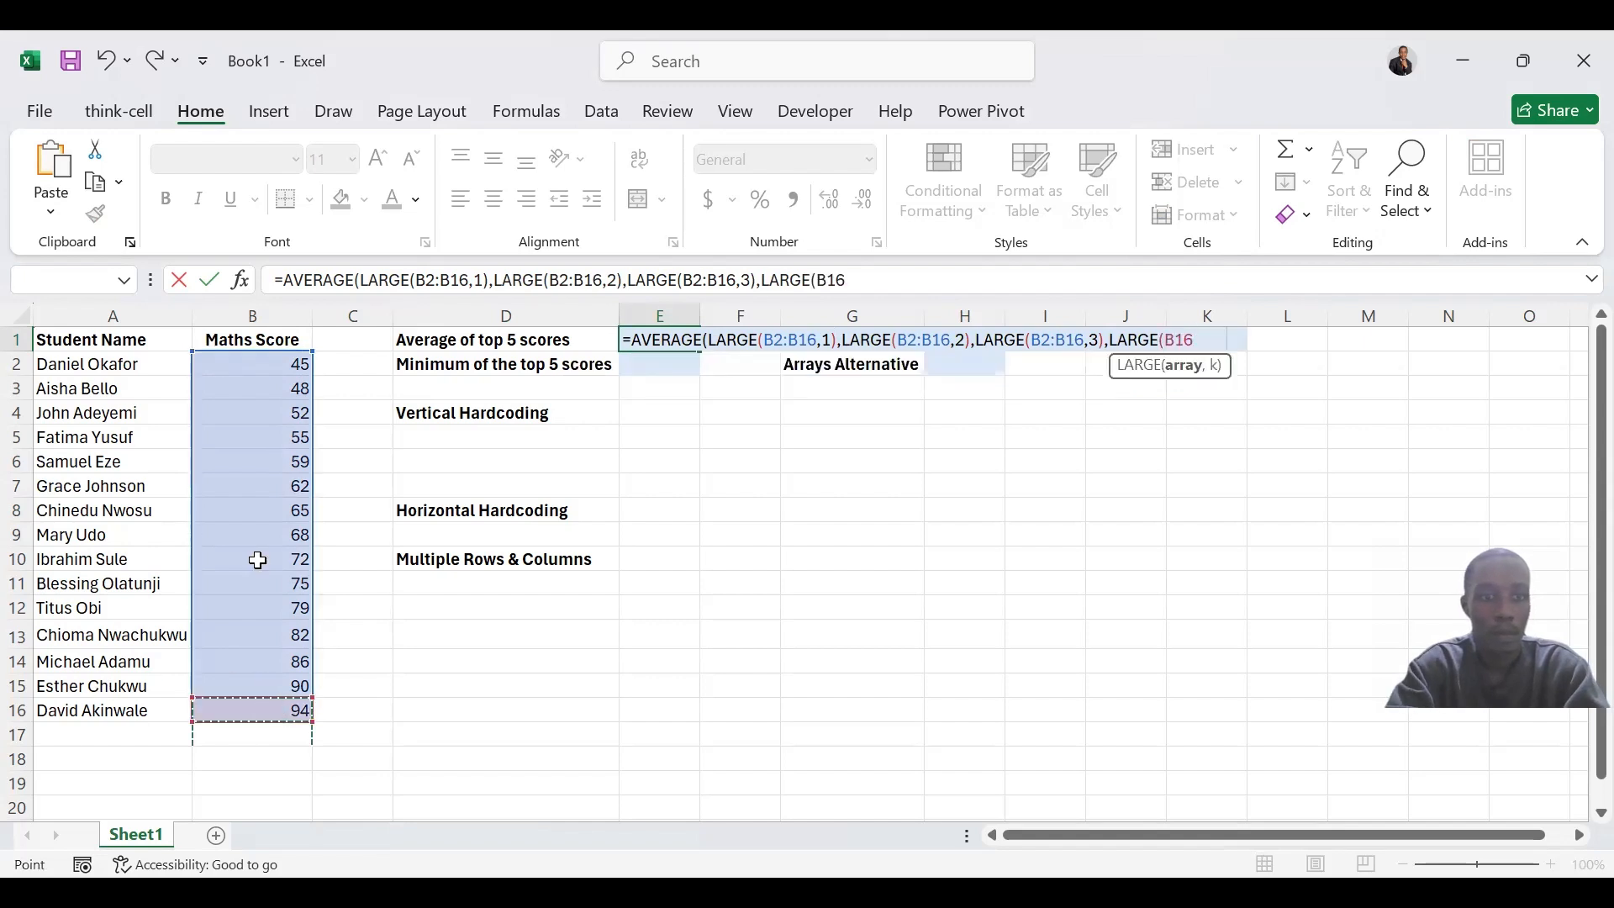
shift+click(237, 365)
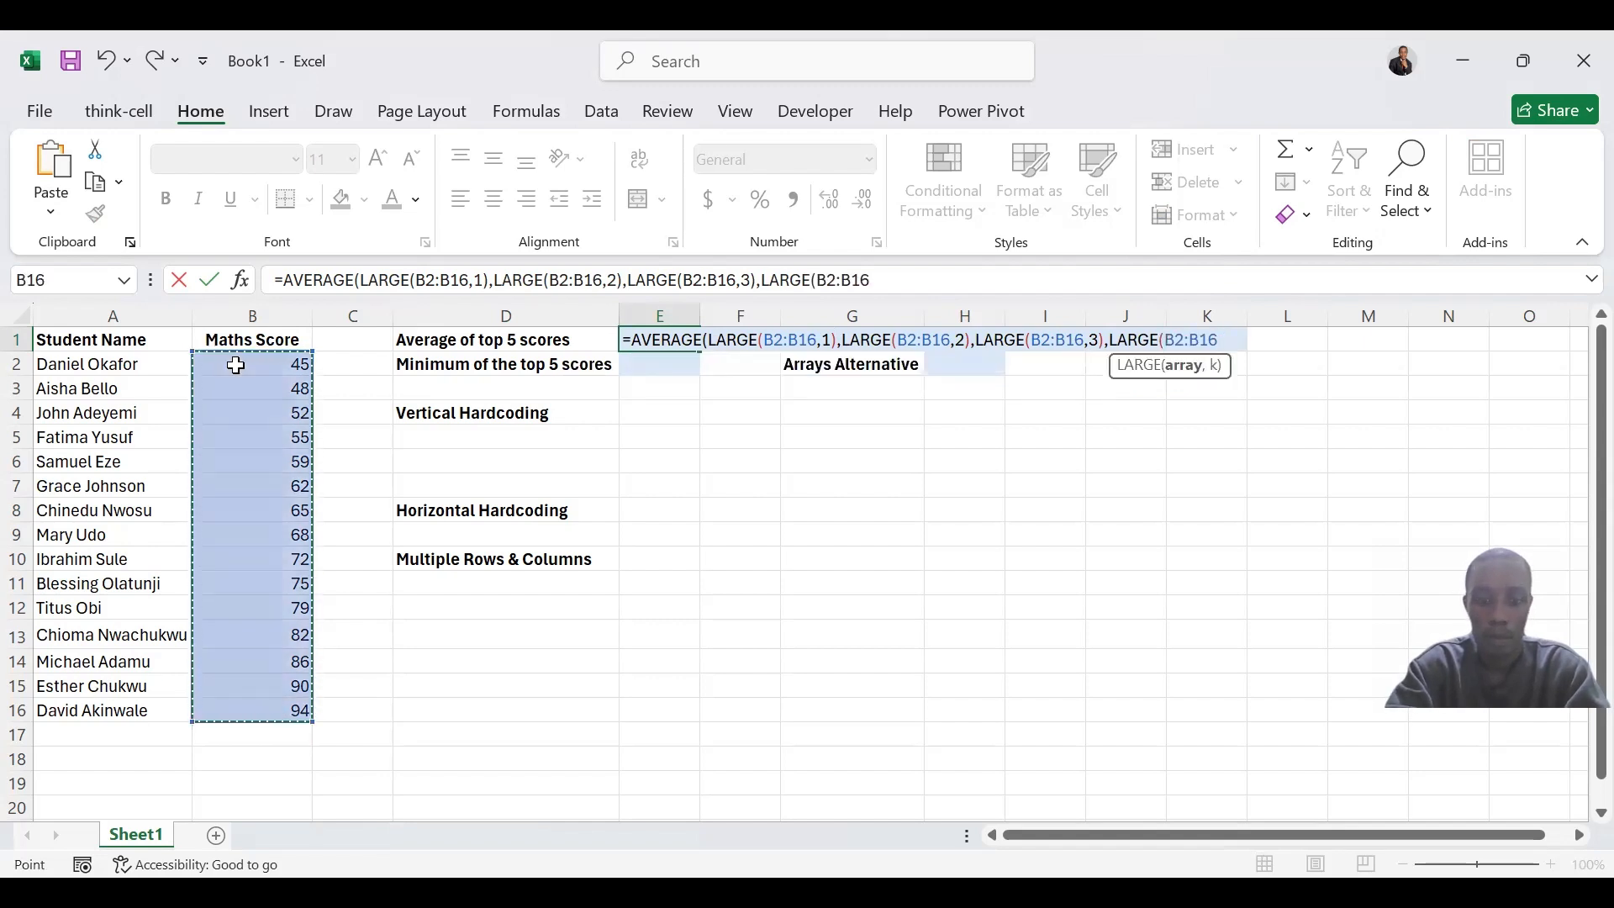
text(,4)
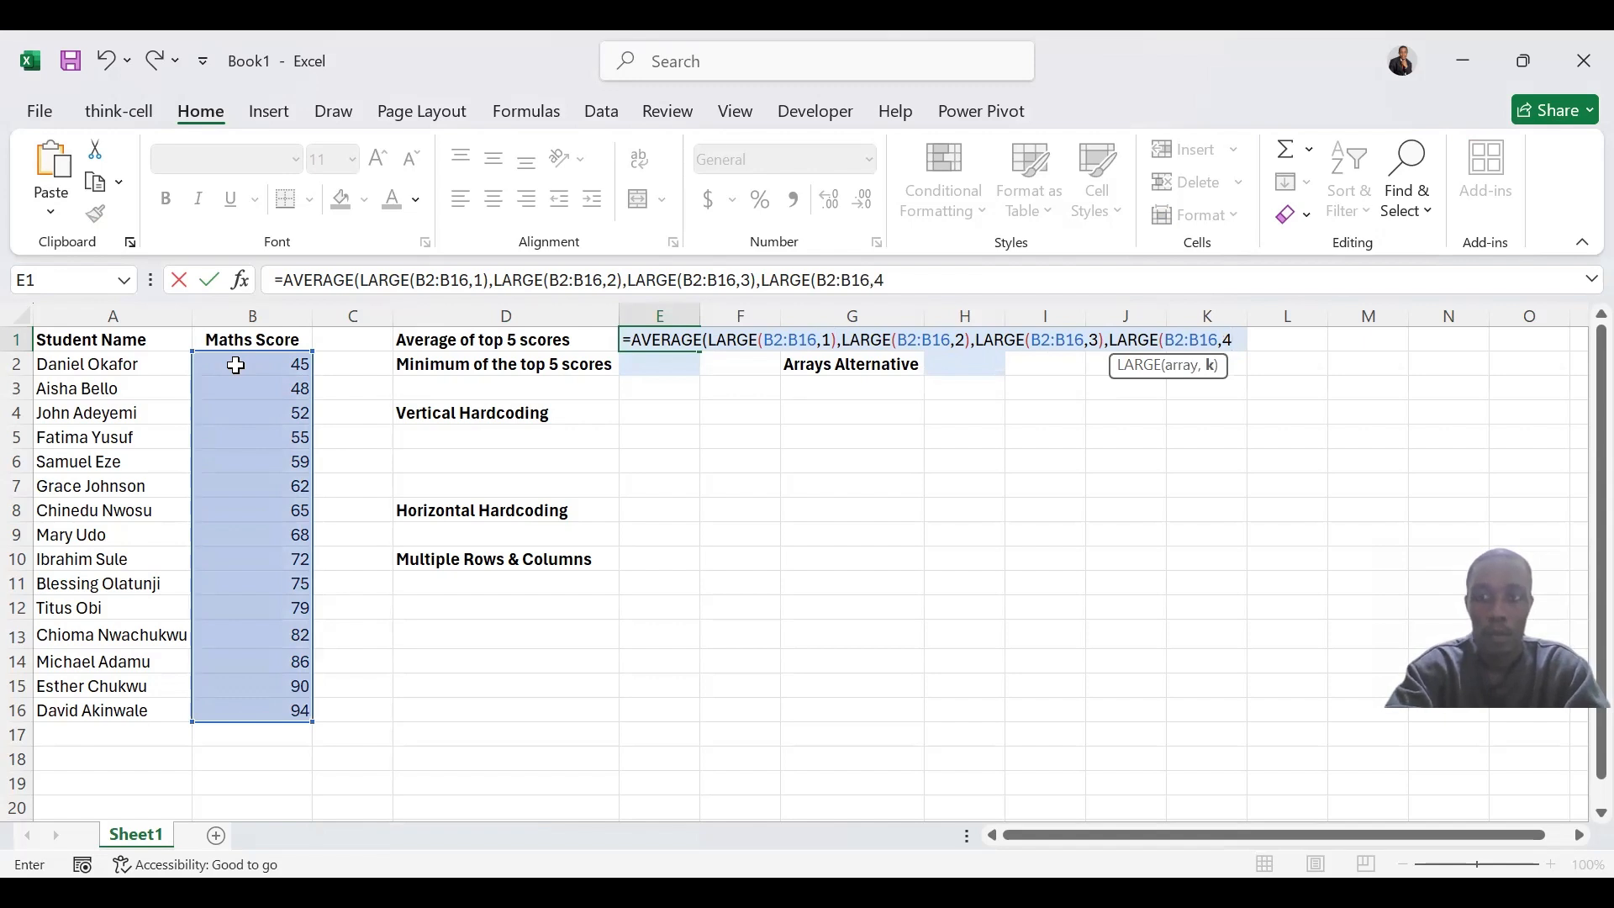
text(),)
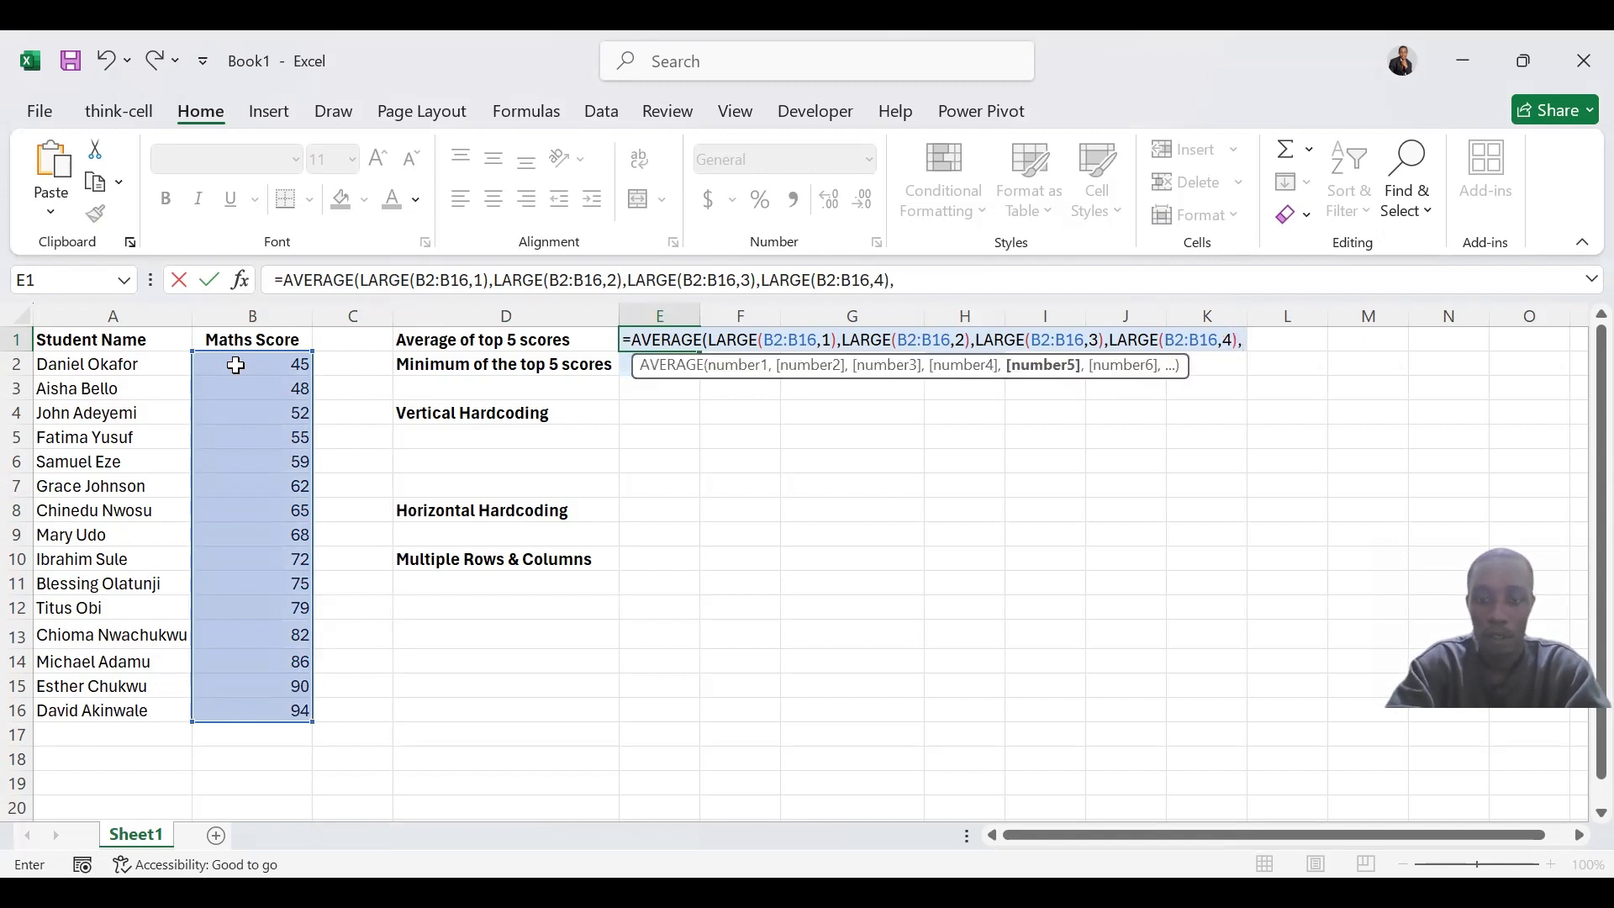
text(L)
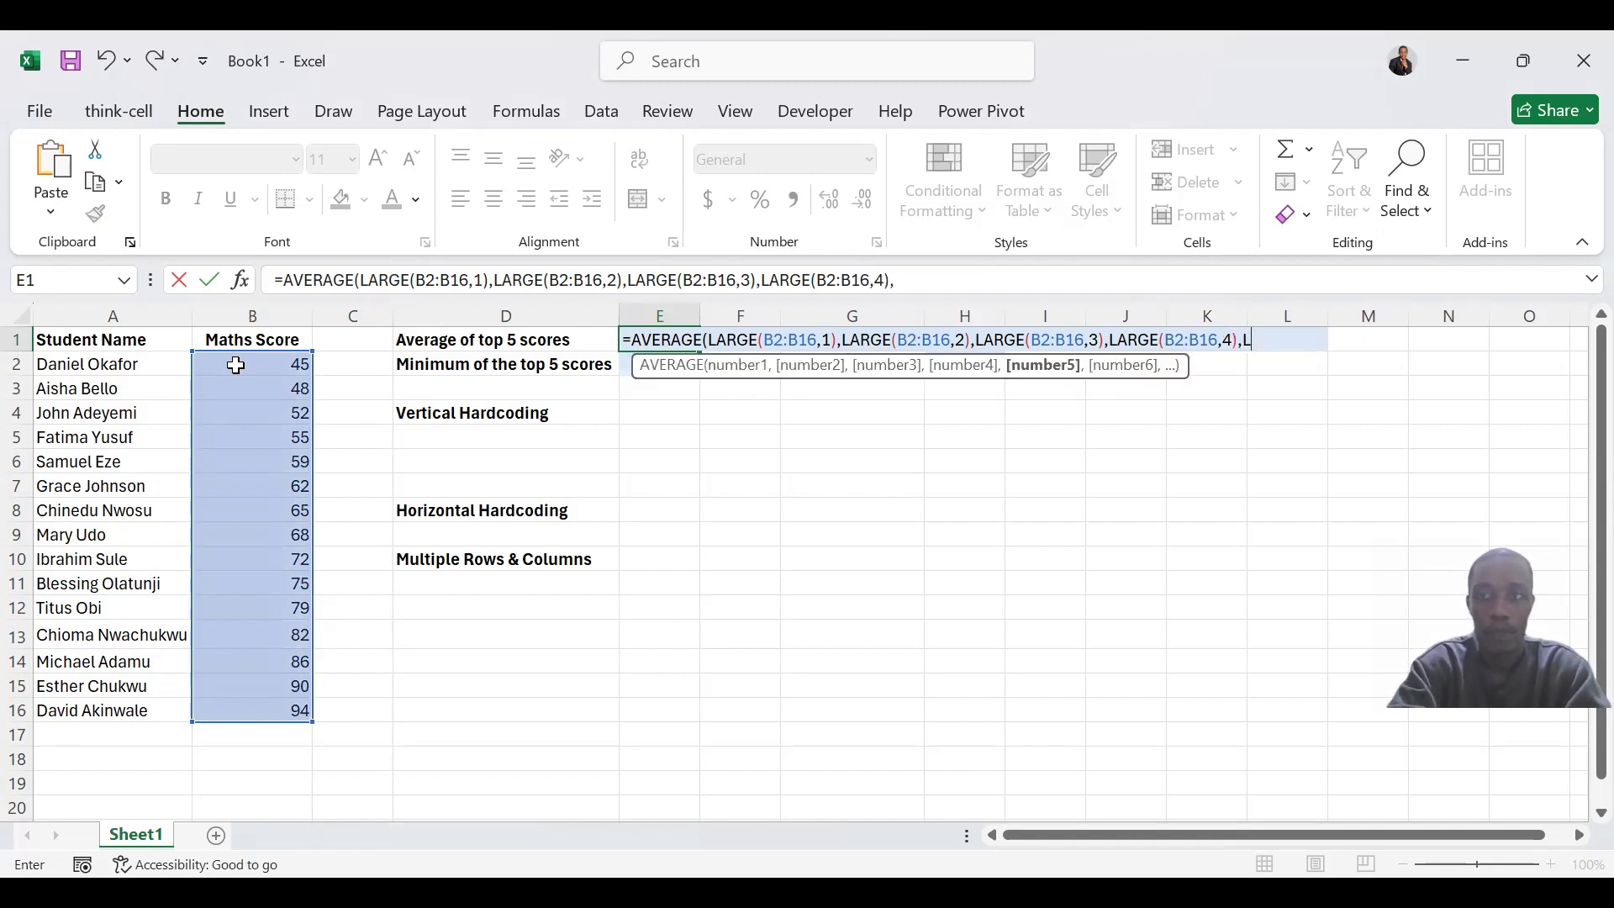
text(ARGE()
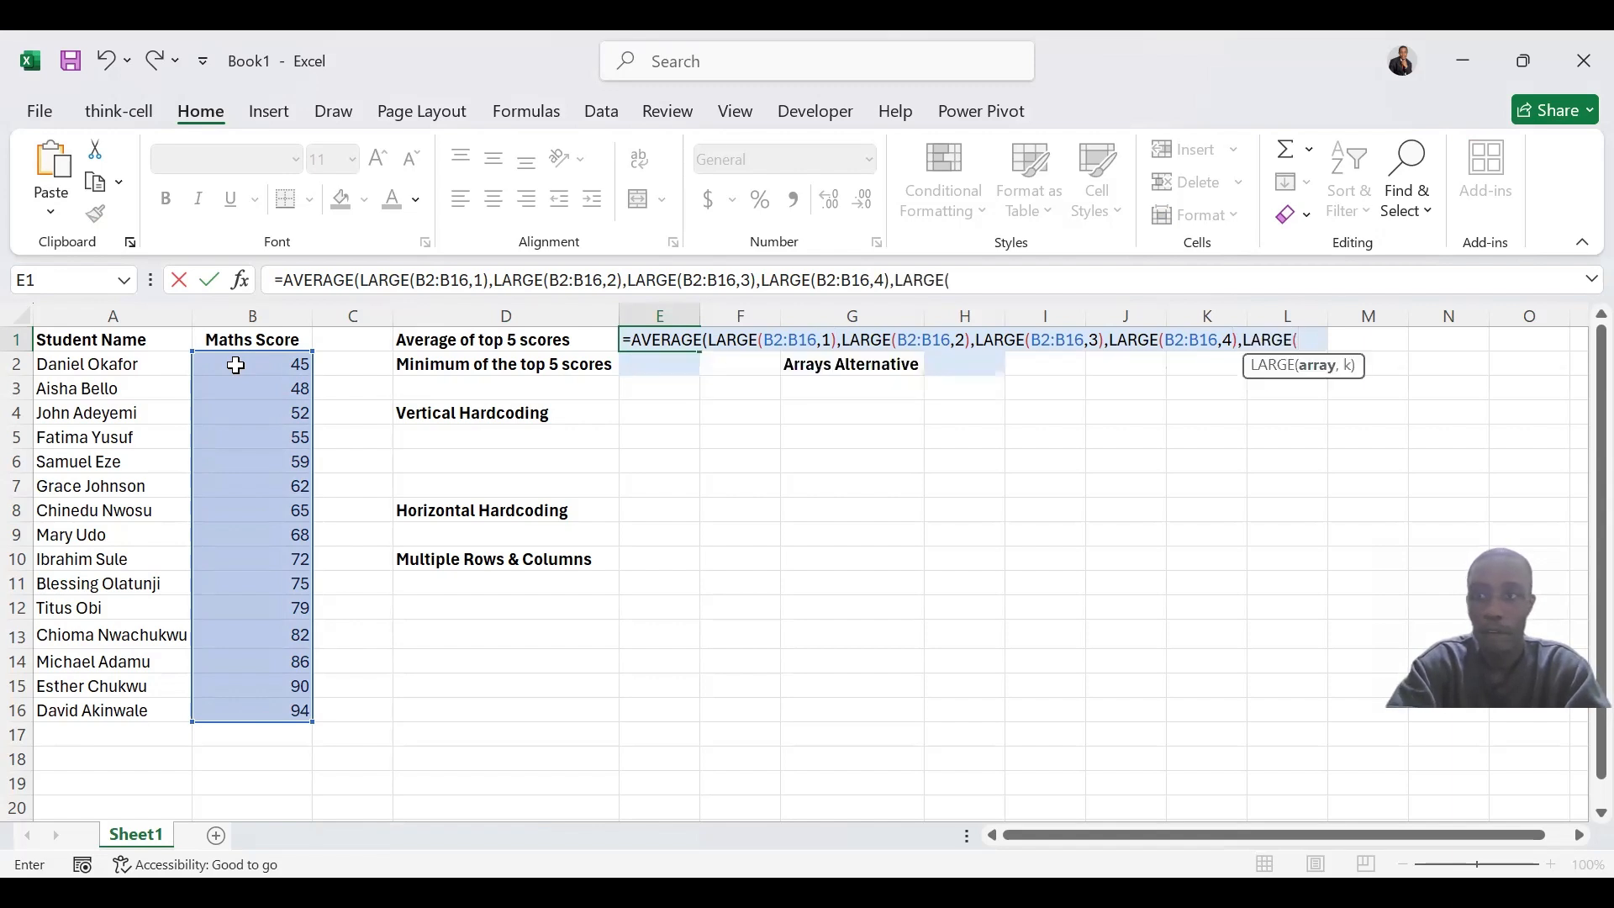
Add LARGE(B2:B16,5) as the fifth argument, close the AVERAGE formula in E1 and enter it
drag(245, 371, 248, 705)
text(,5)
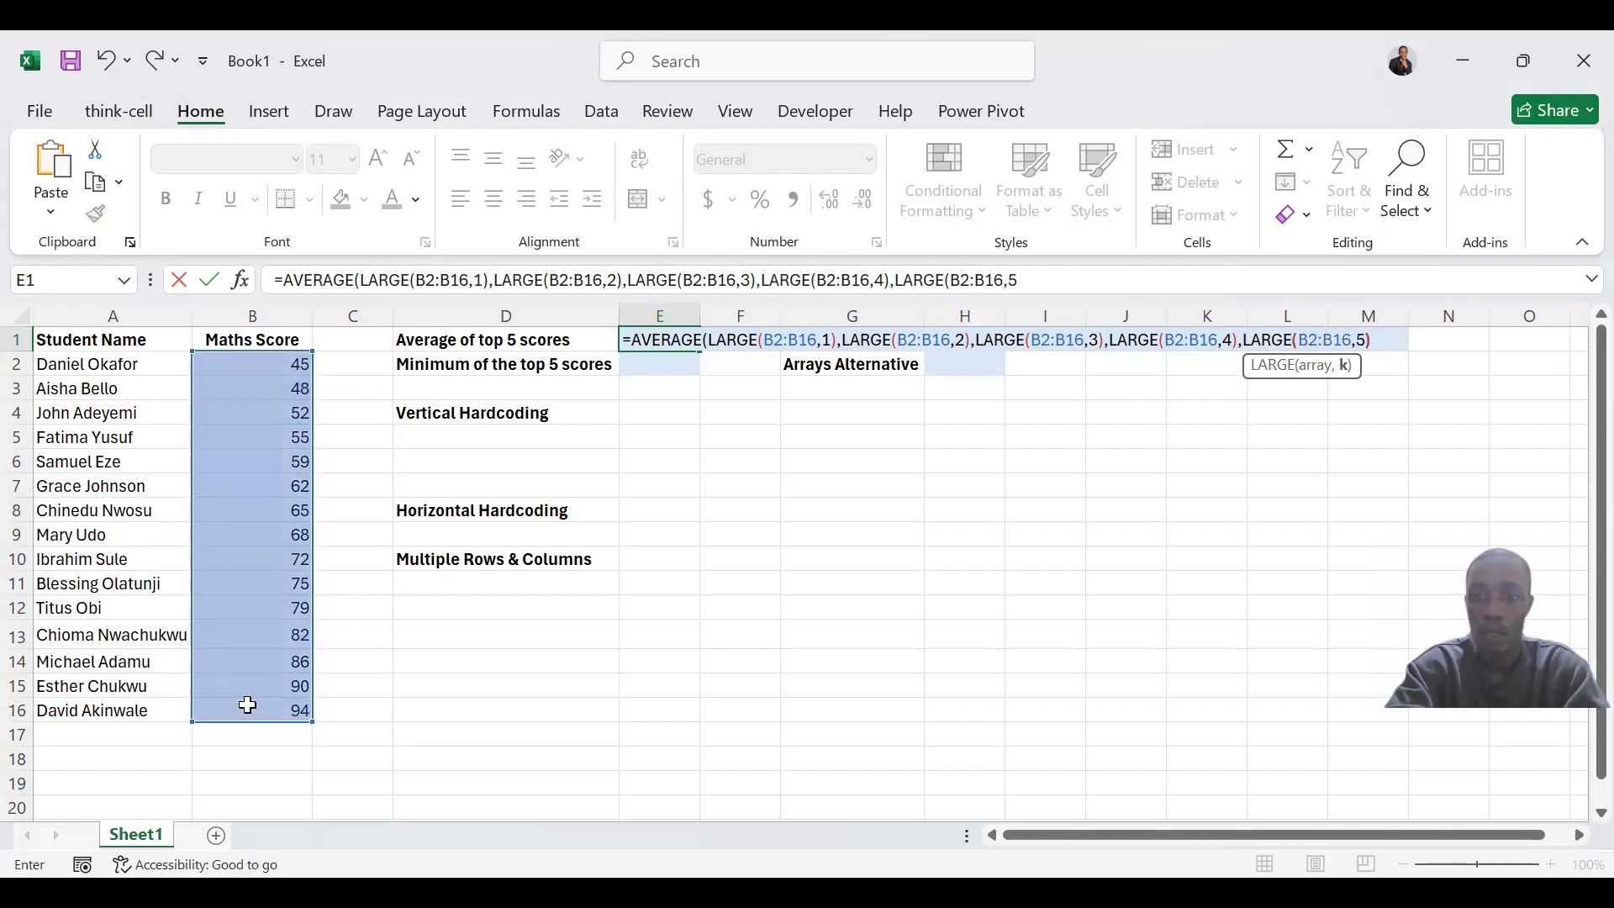
text()))
key(Return)
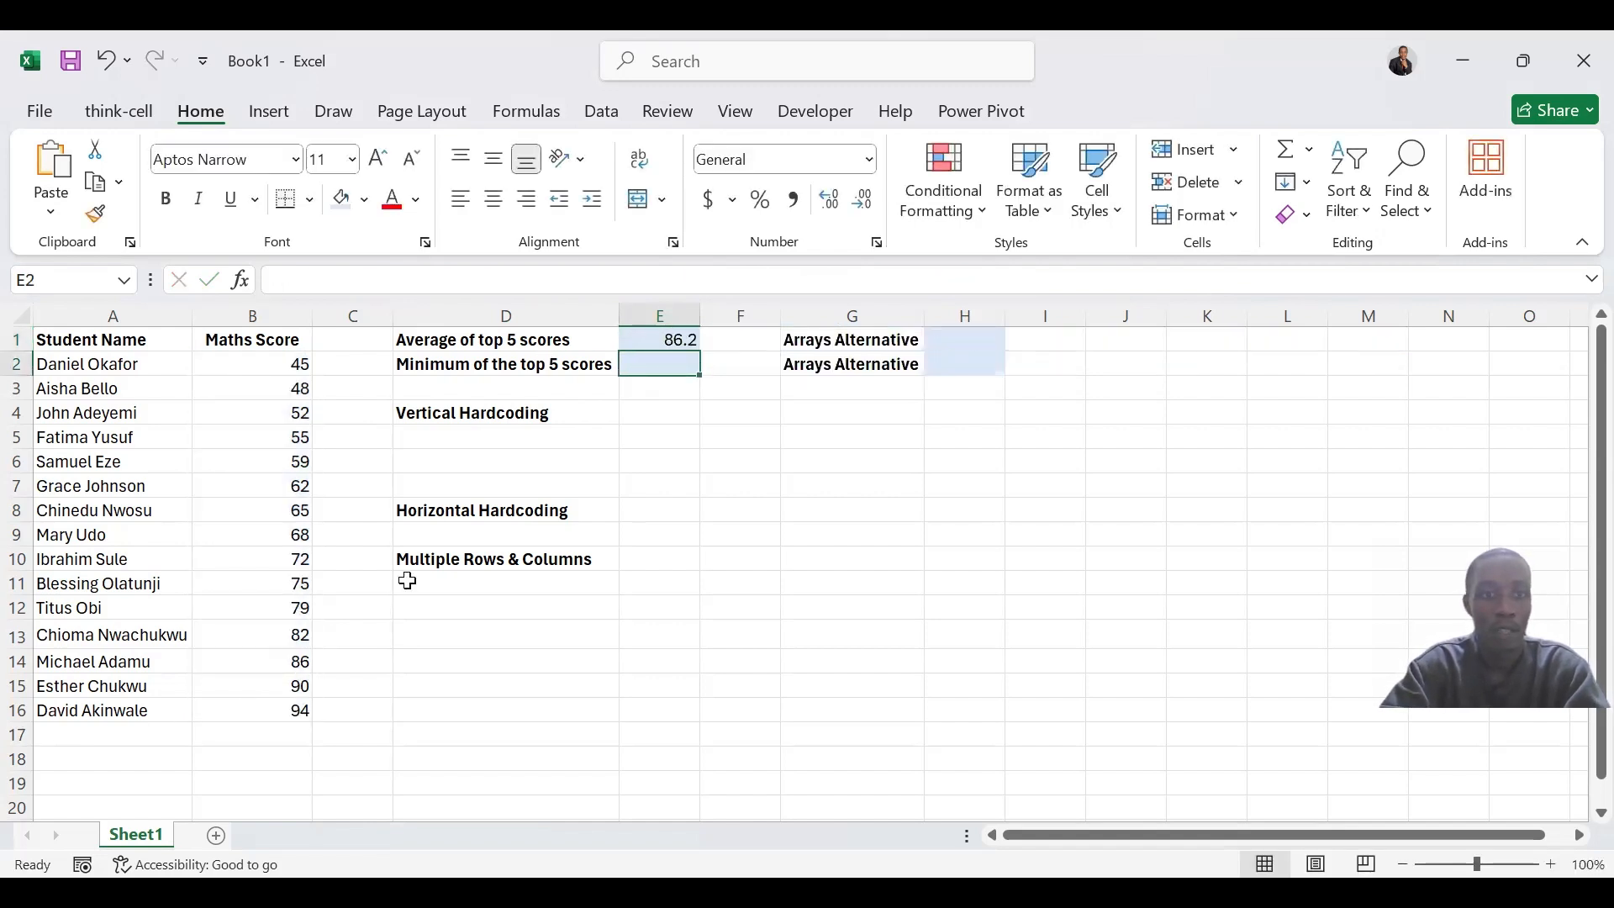
Copy the full AVERAGE formula text from E1 and paste it into E2 with its references intact
click(690, 341)
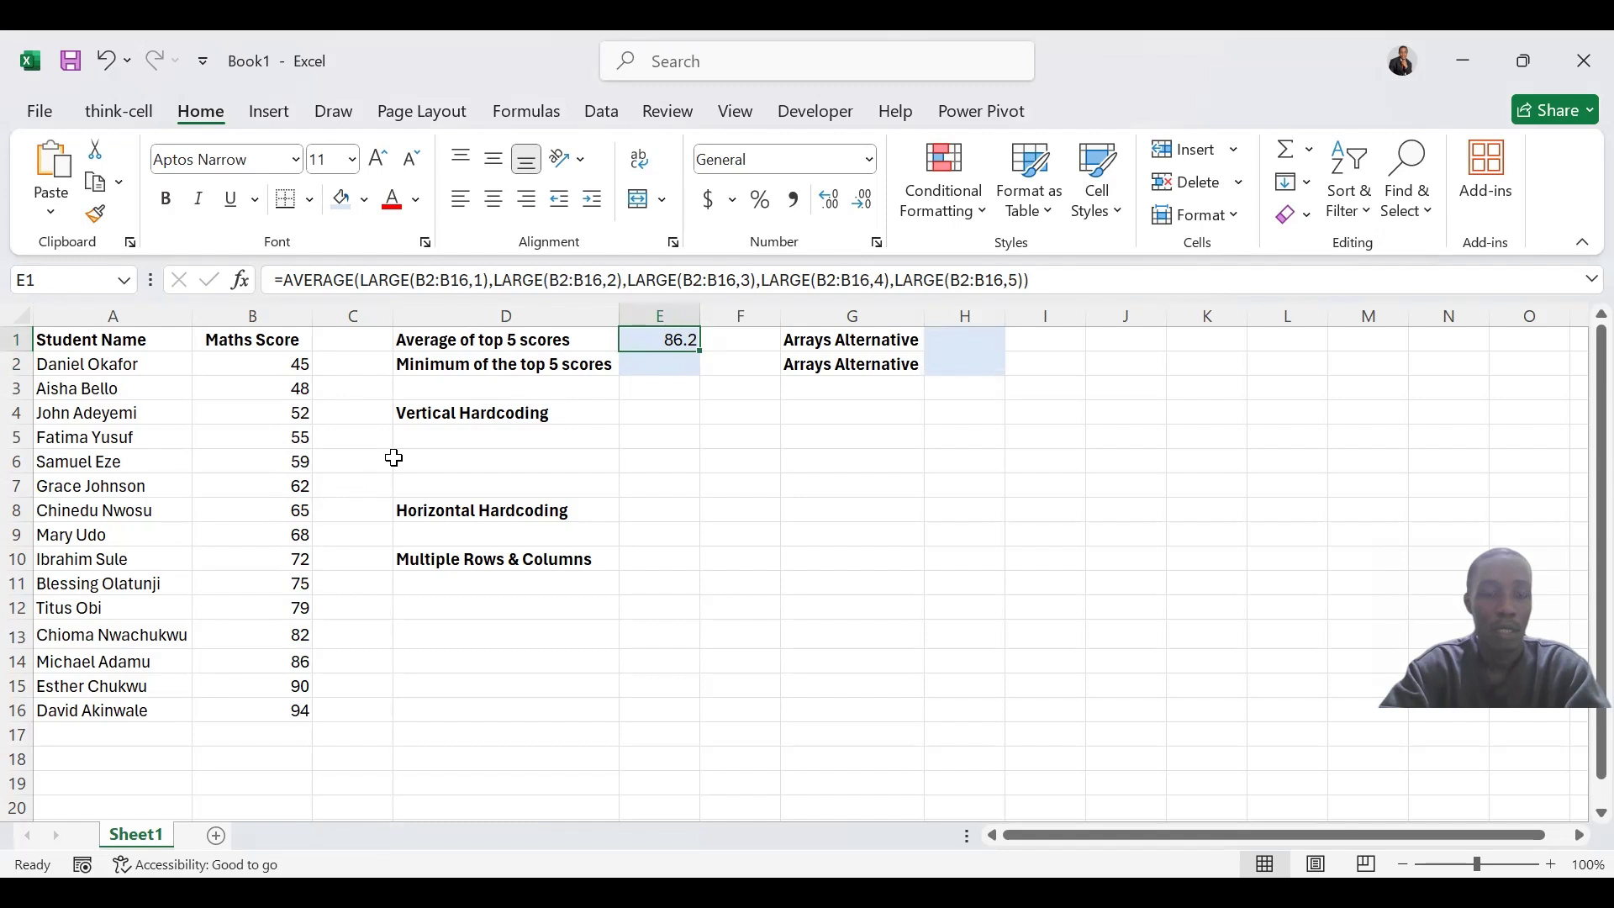
click(688, 283)
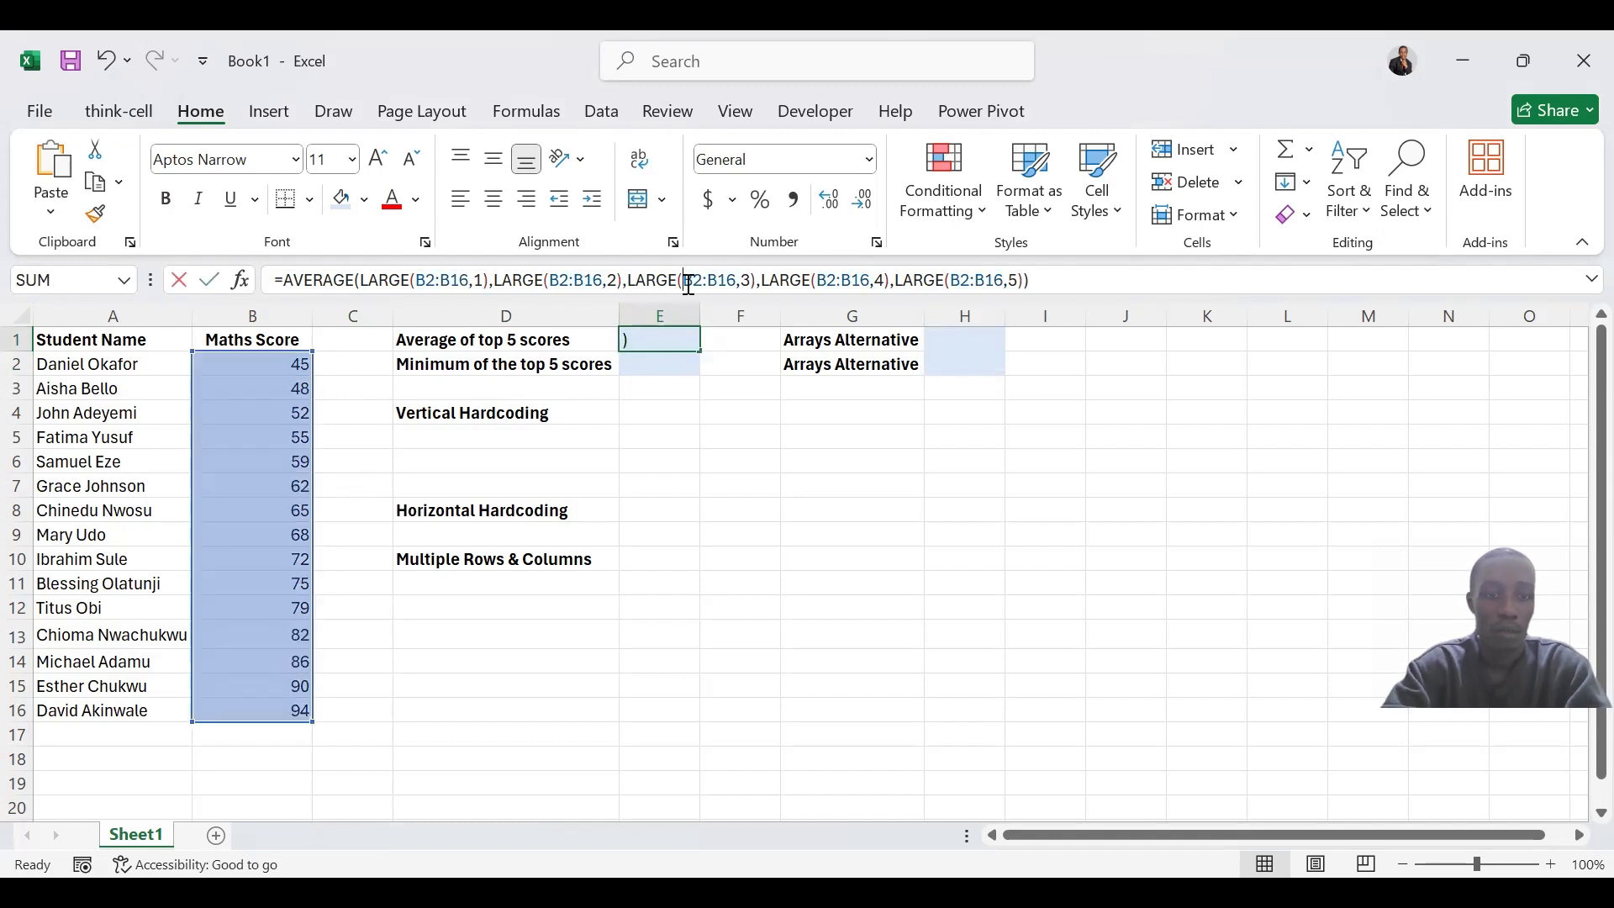
key(ctrl+a)
key(ctrl+c)
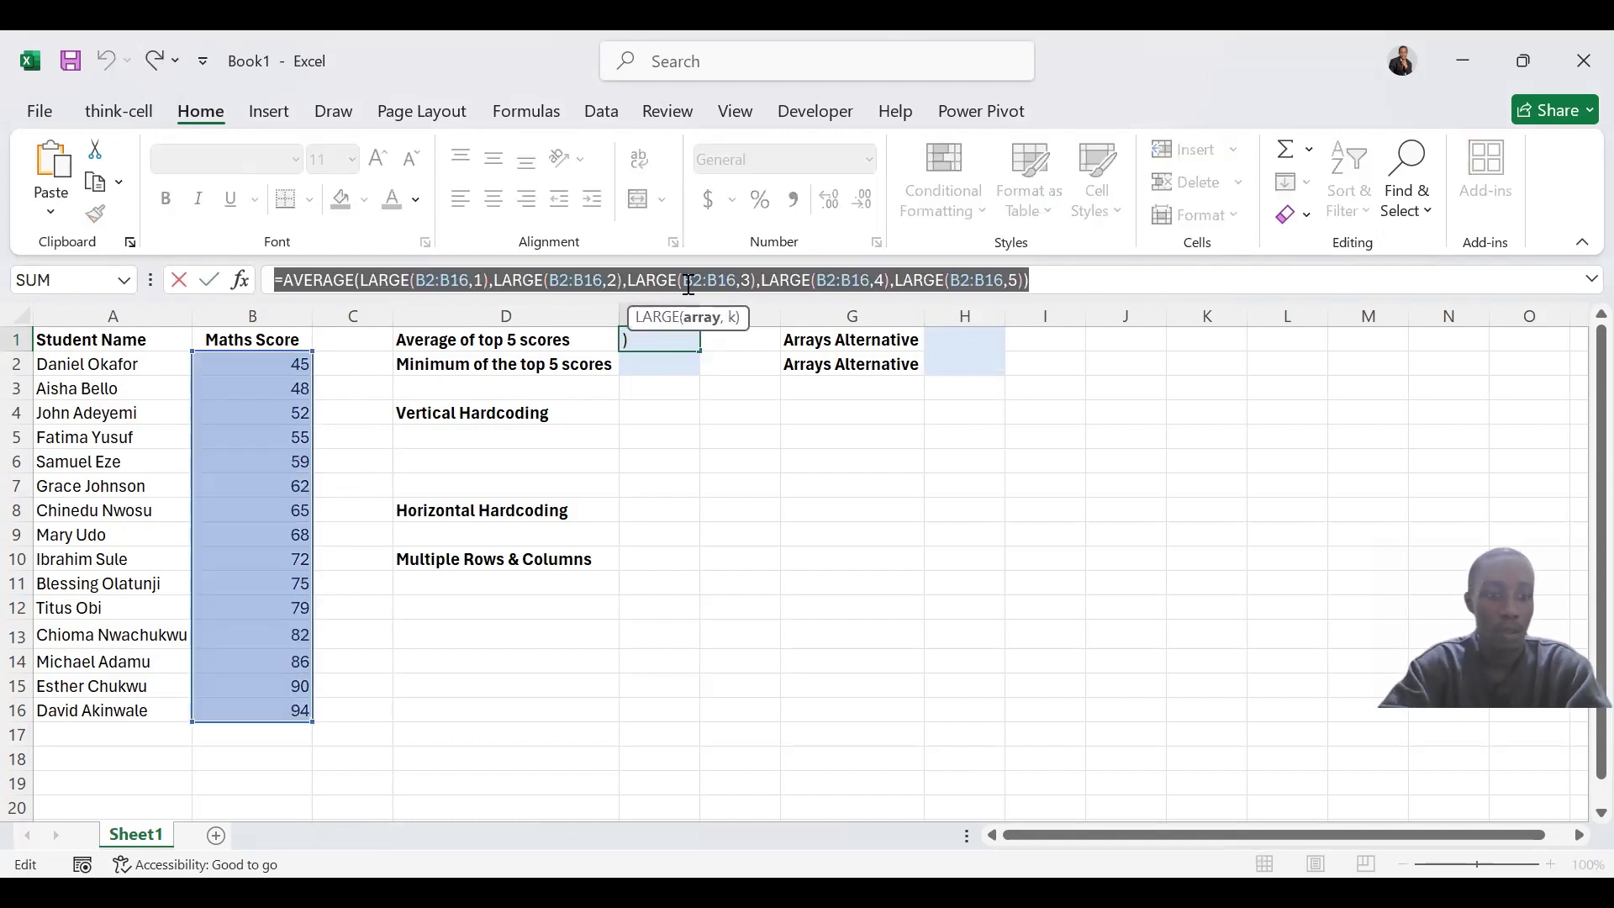
key(Escape)
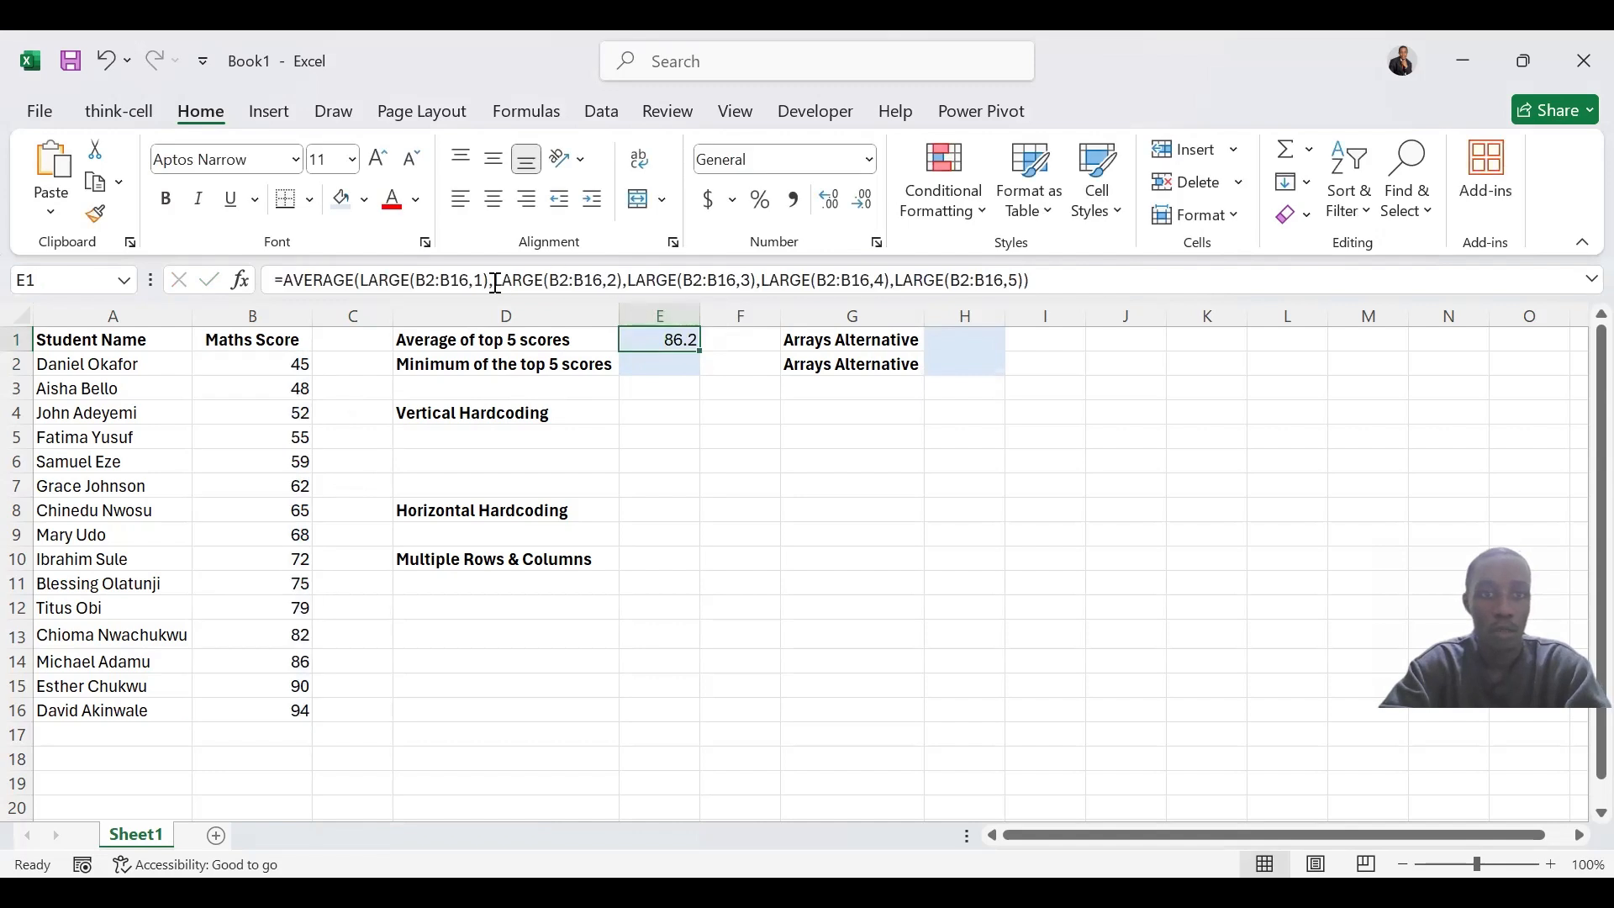
click(673, 368)
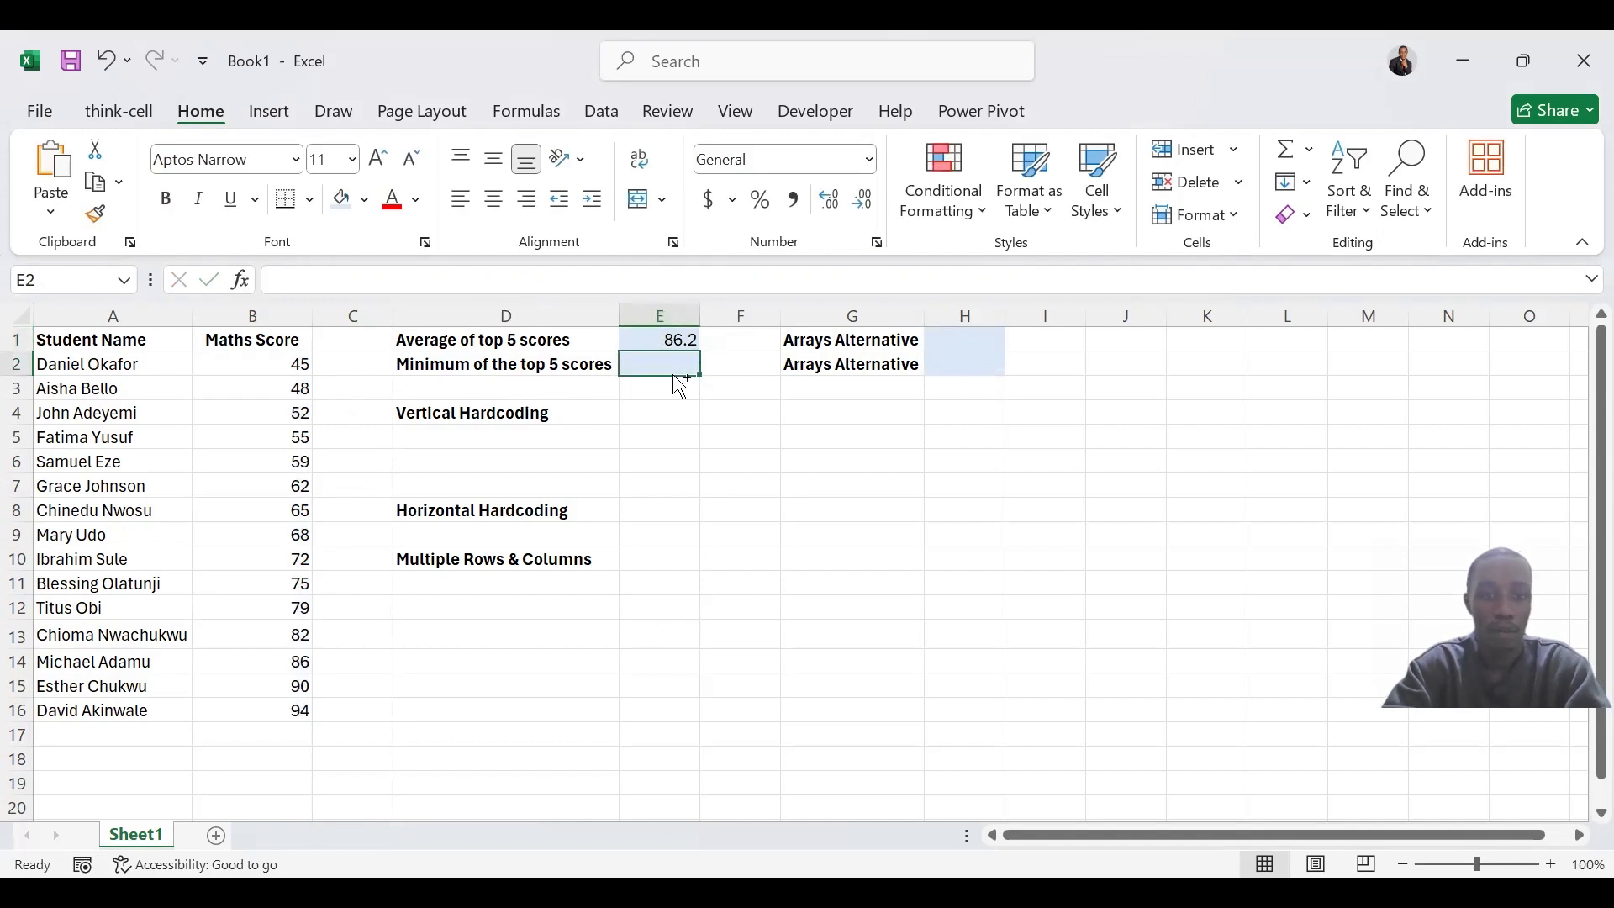
key(ctrl+v)
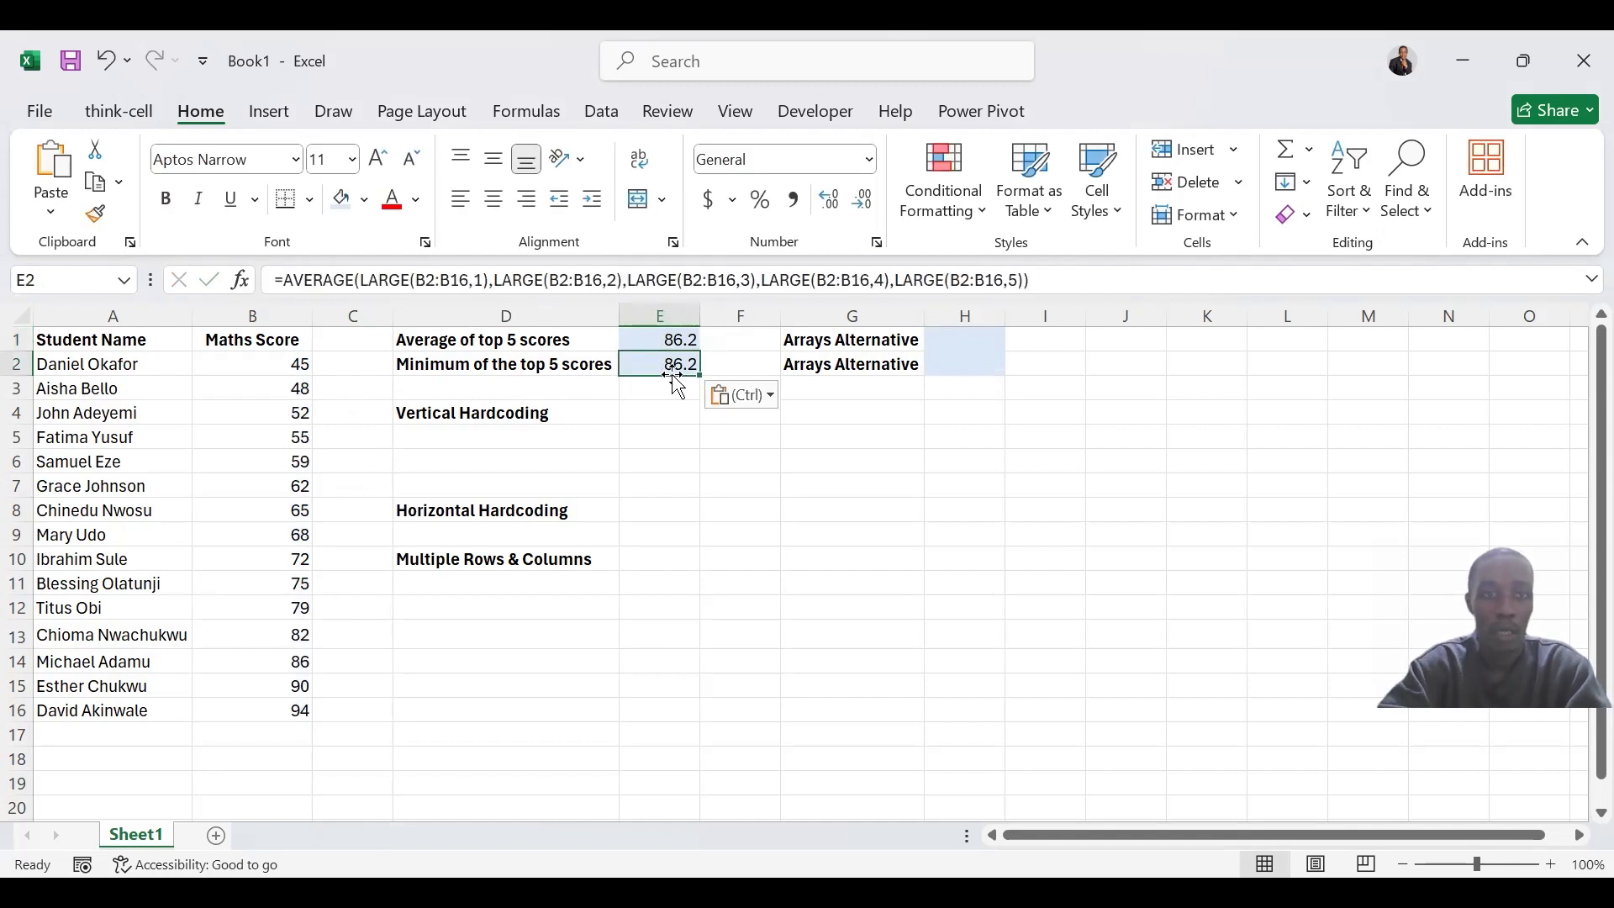
Replace AVERAGE with MIN in the E2 formula to return the minimum of the top 5 scores
click(286, 277)
drag(285, 278, 336, 277)
drag(351, 280, 354, 280)
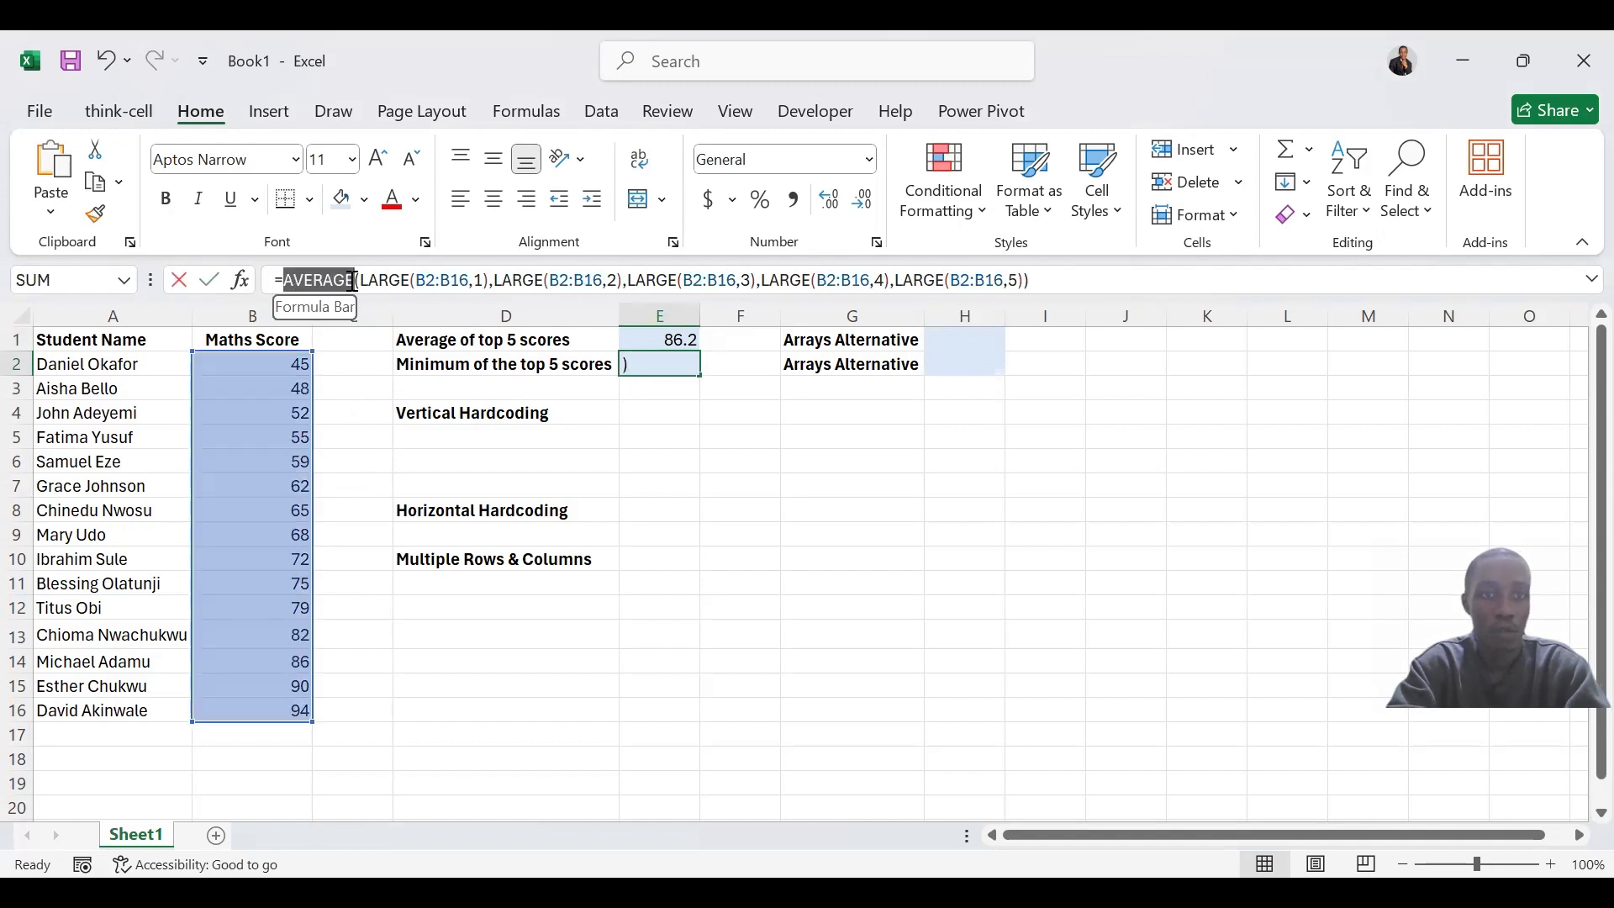
text(MIN)
key(Return)
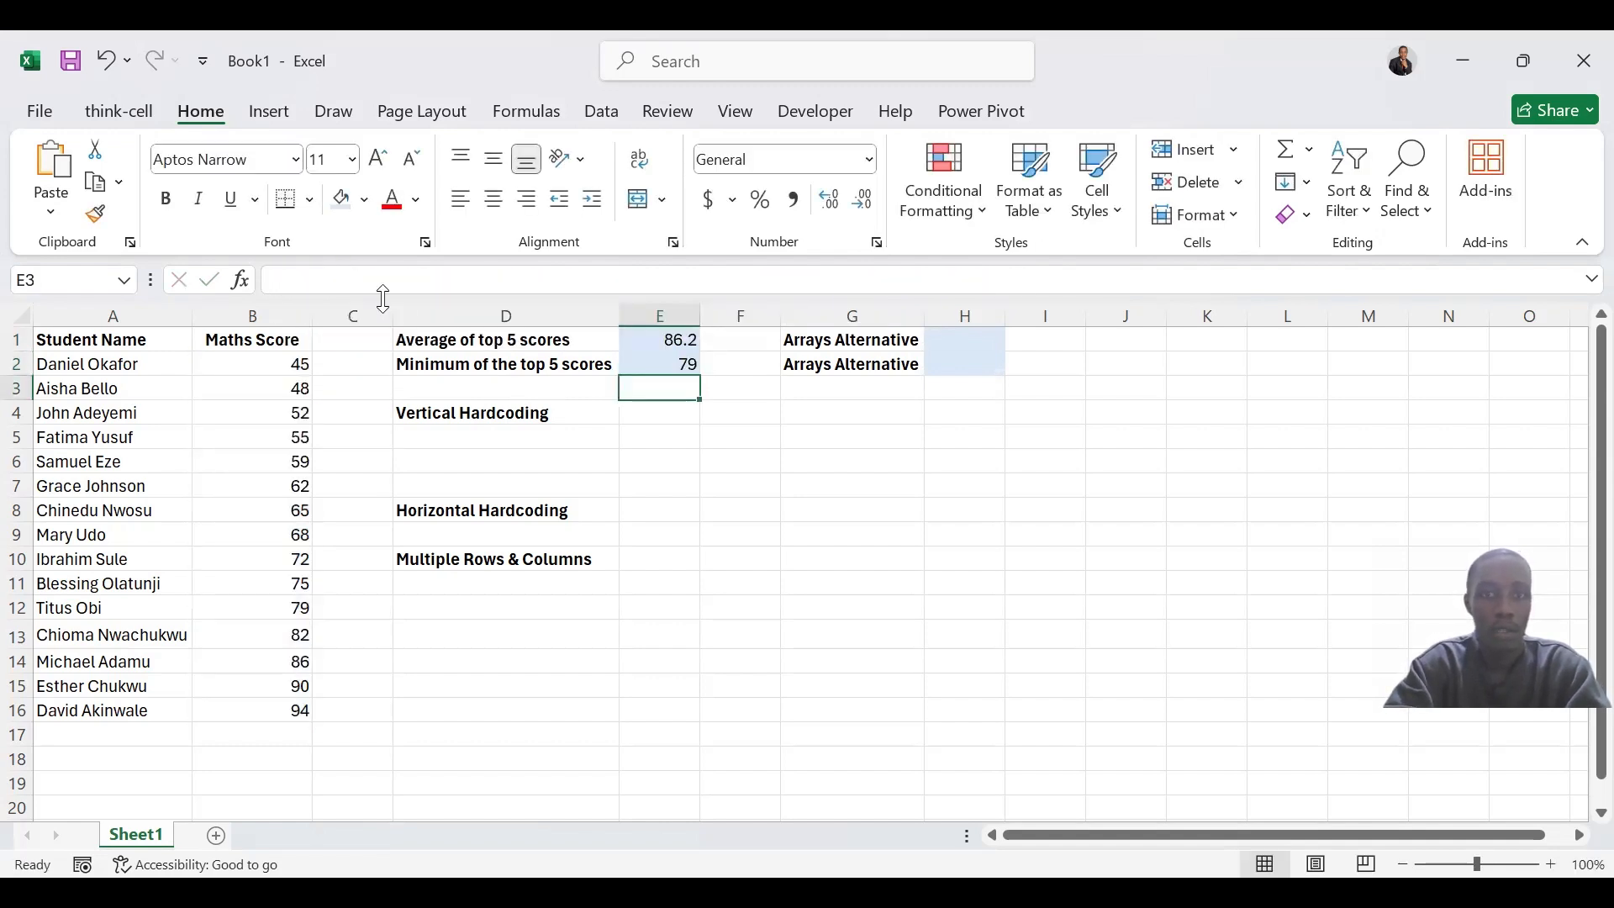
click(691, 364)
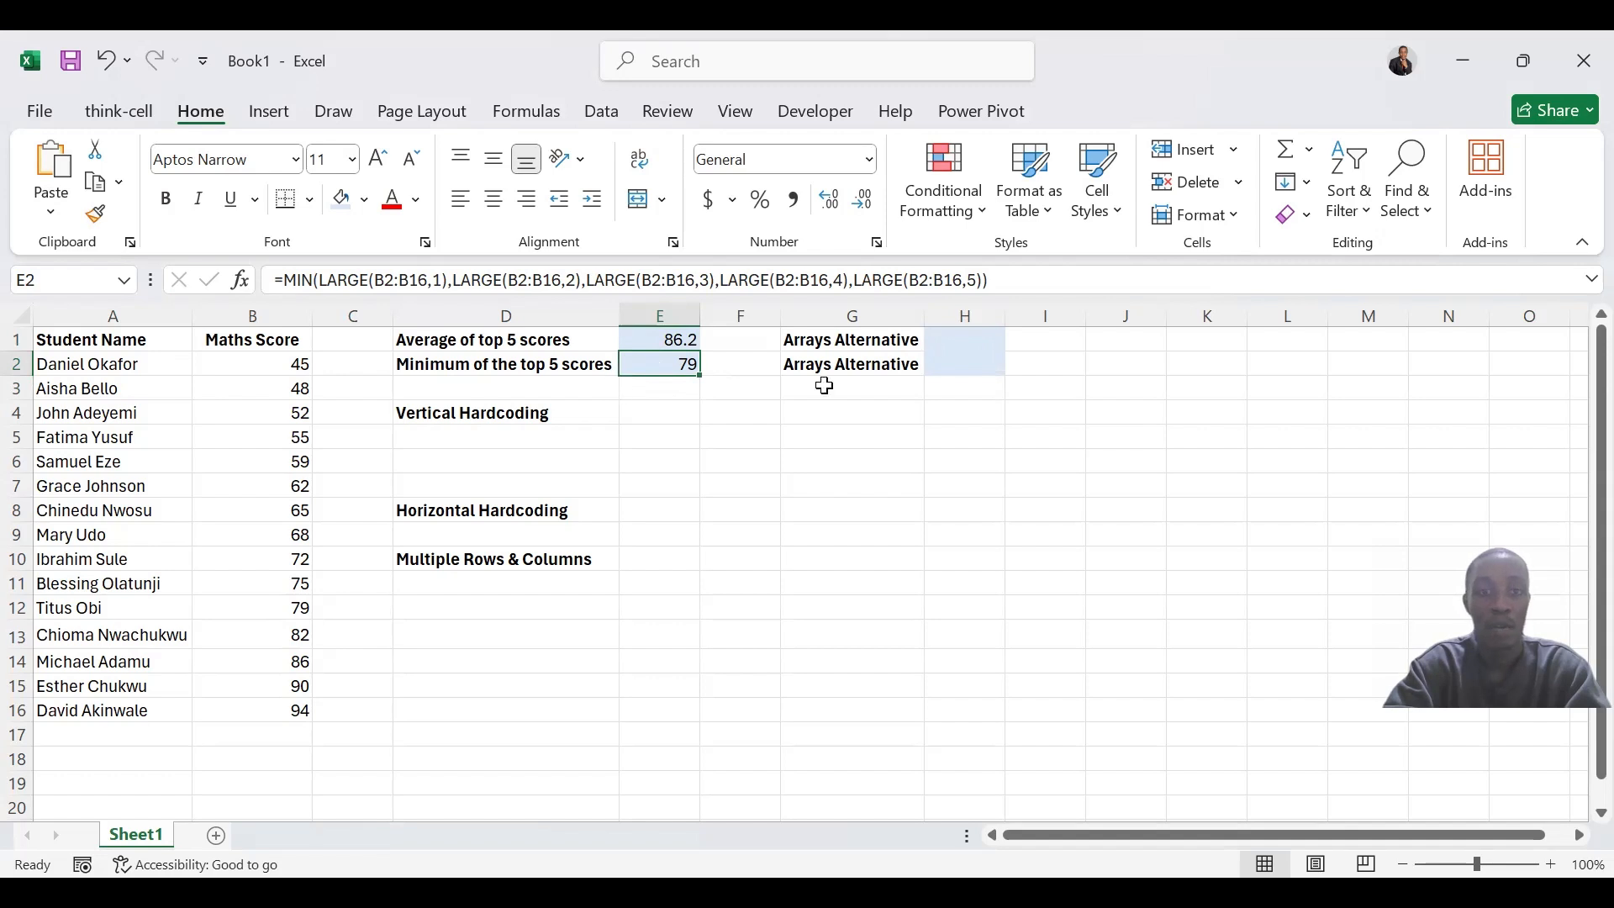
click(658, 340)
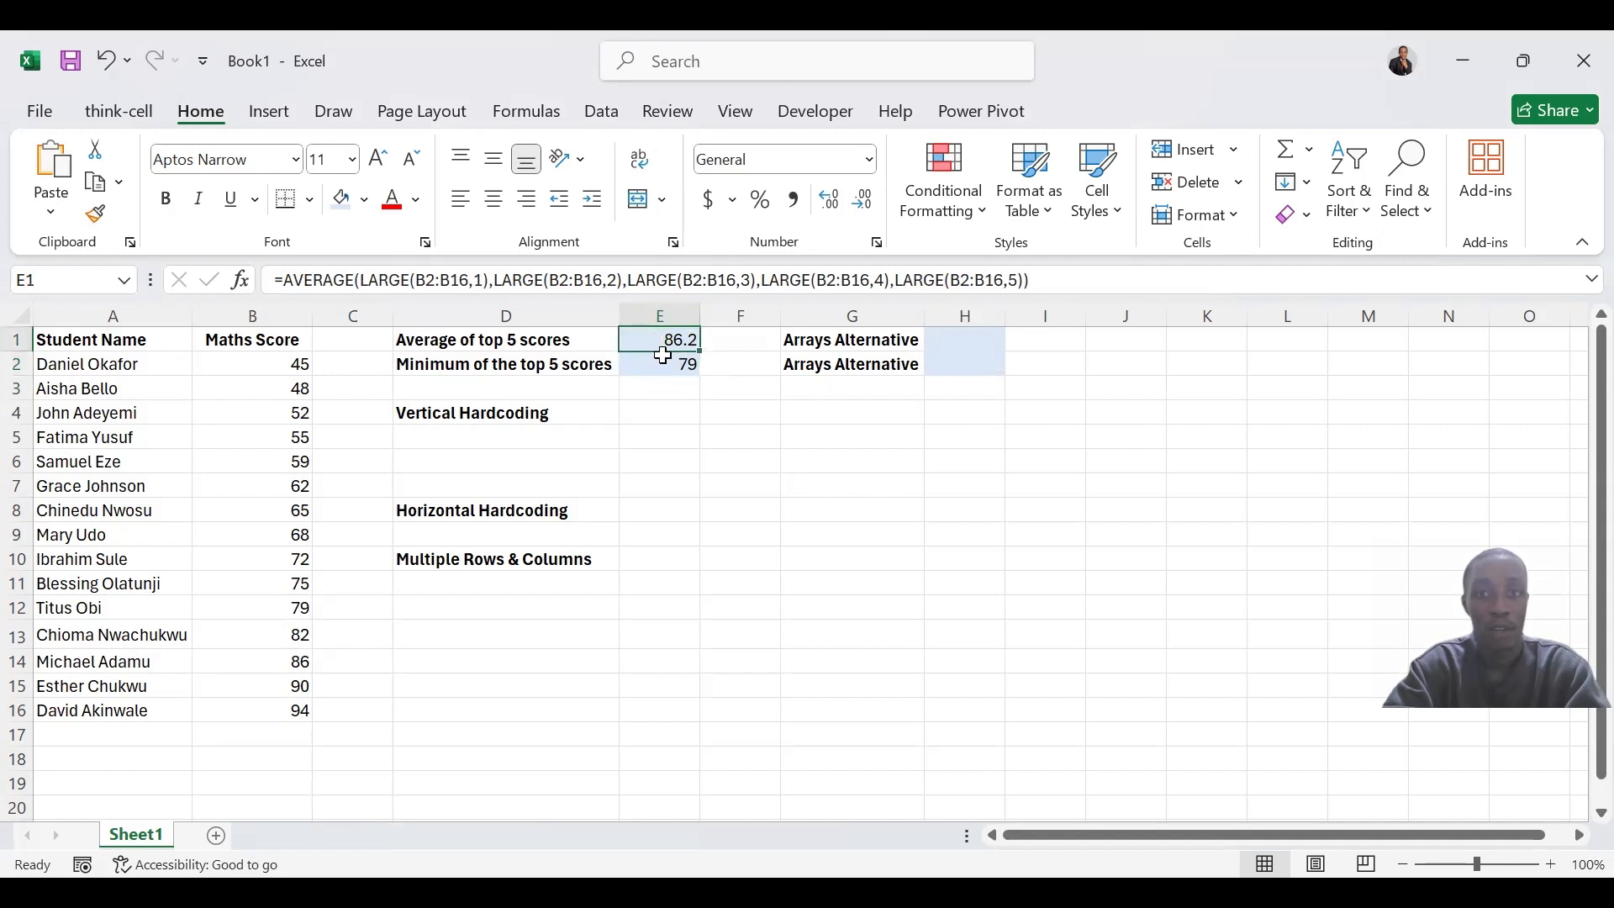
drag(660, 364, 664, 339)
click(664, 339)
click(668, 365)
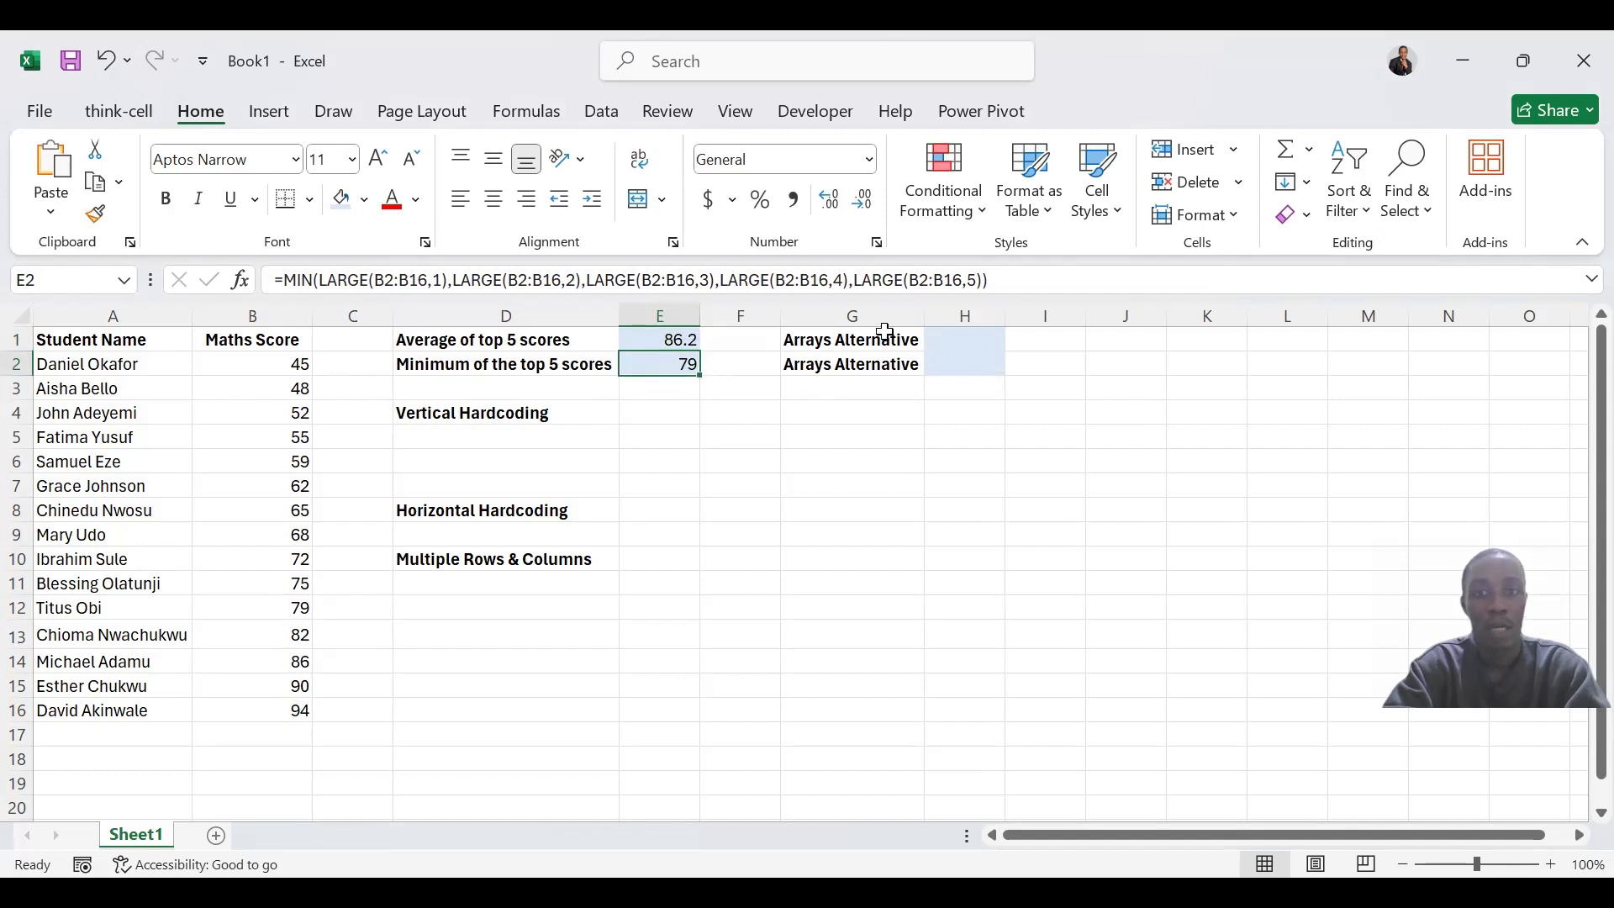
Begin an AVERAGE formula in H1 with a nested LARGE function that uses B2:B16 as its array
click(988, 337)
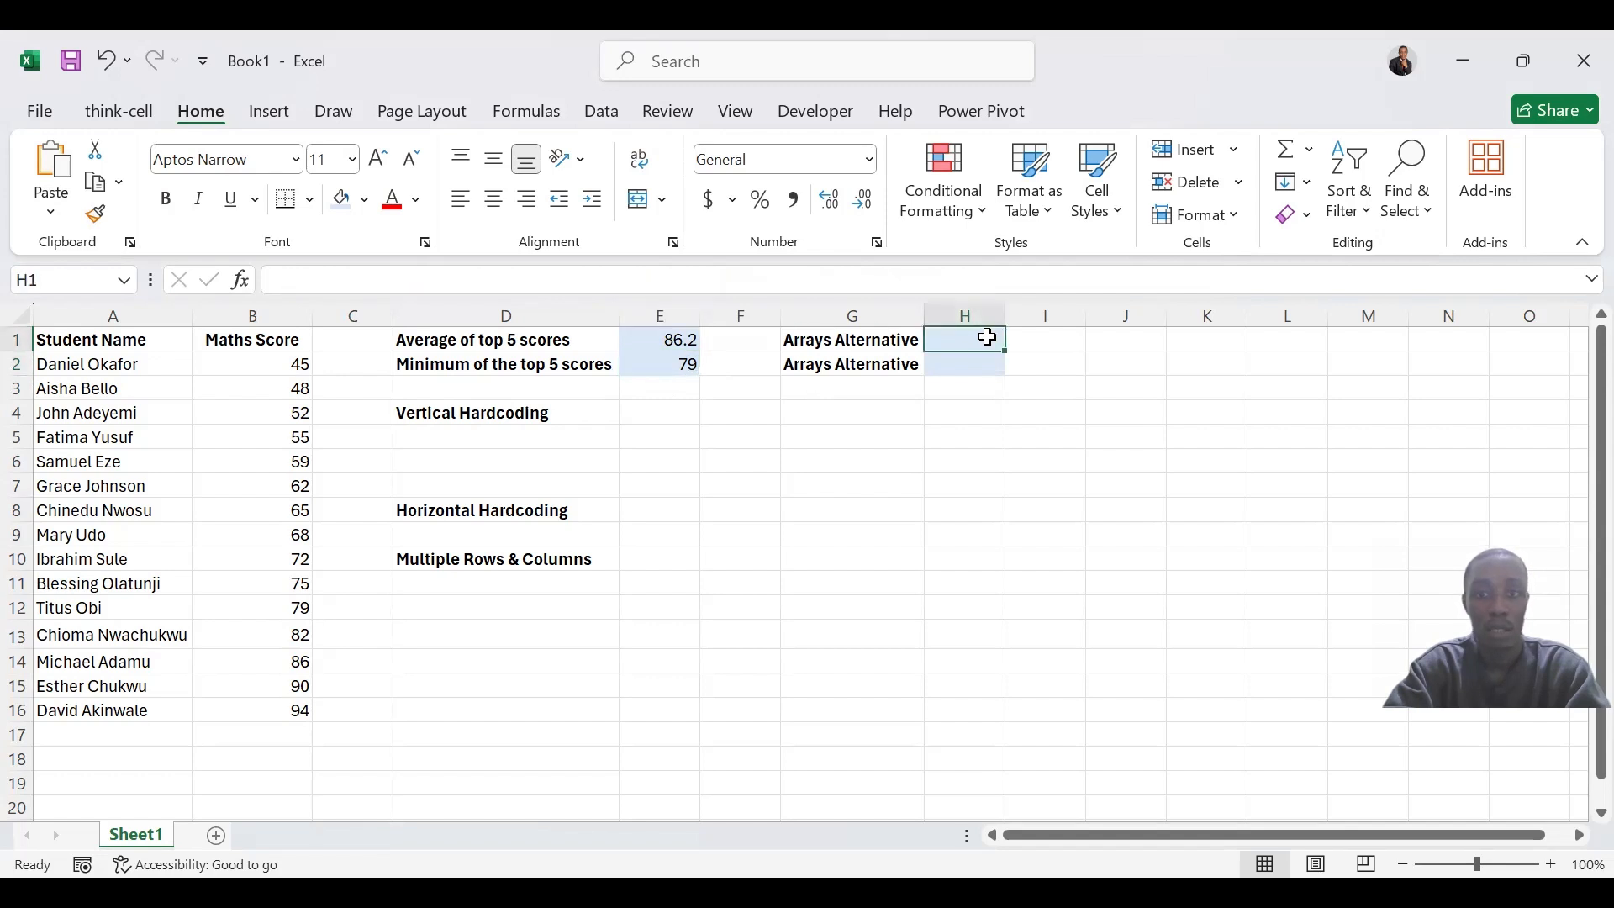
text(=)
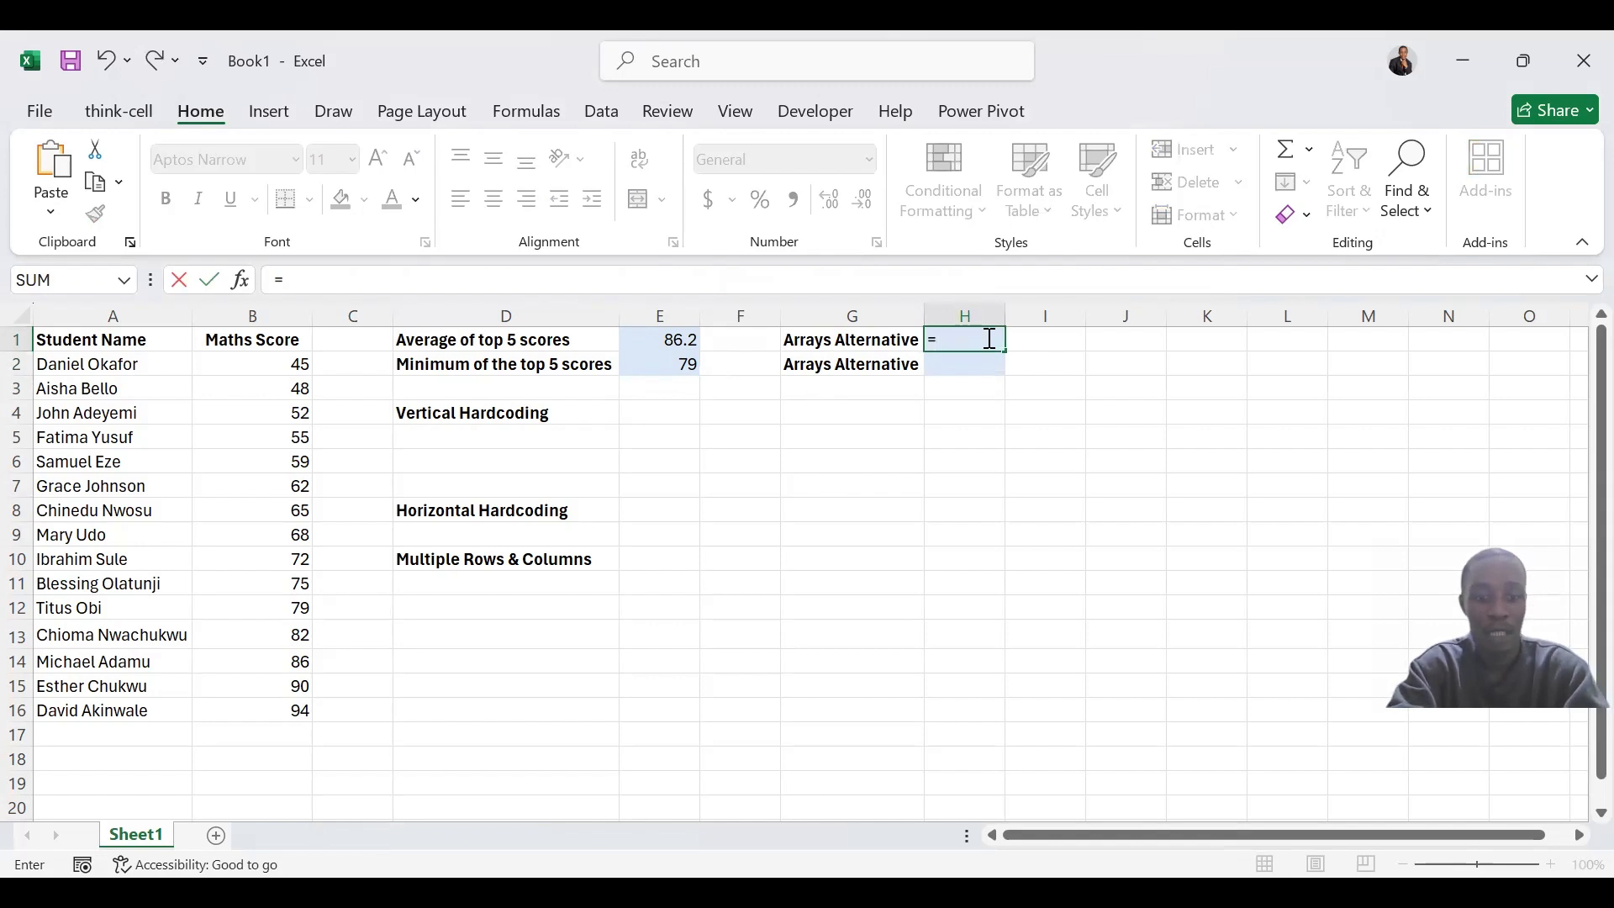
text(AVER)
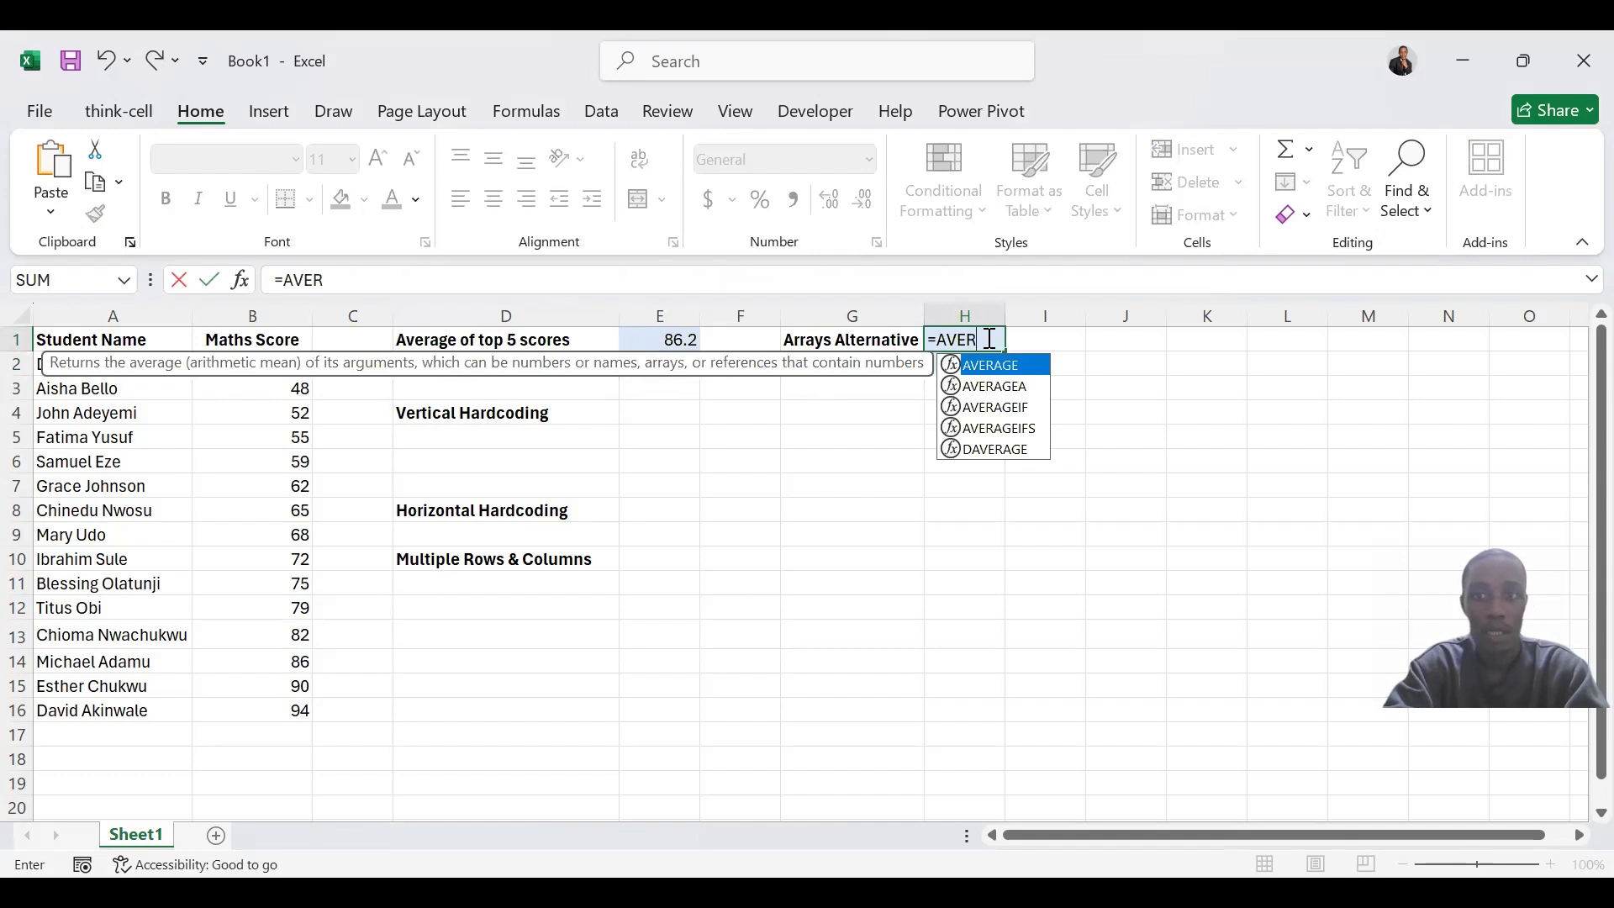
key(Tab)
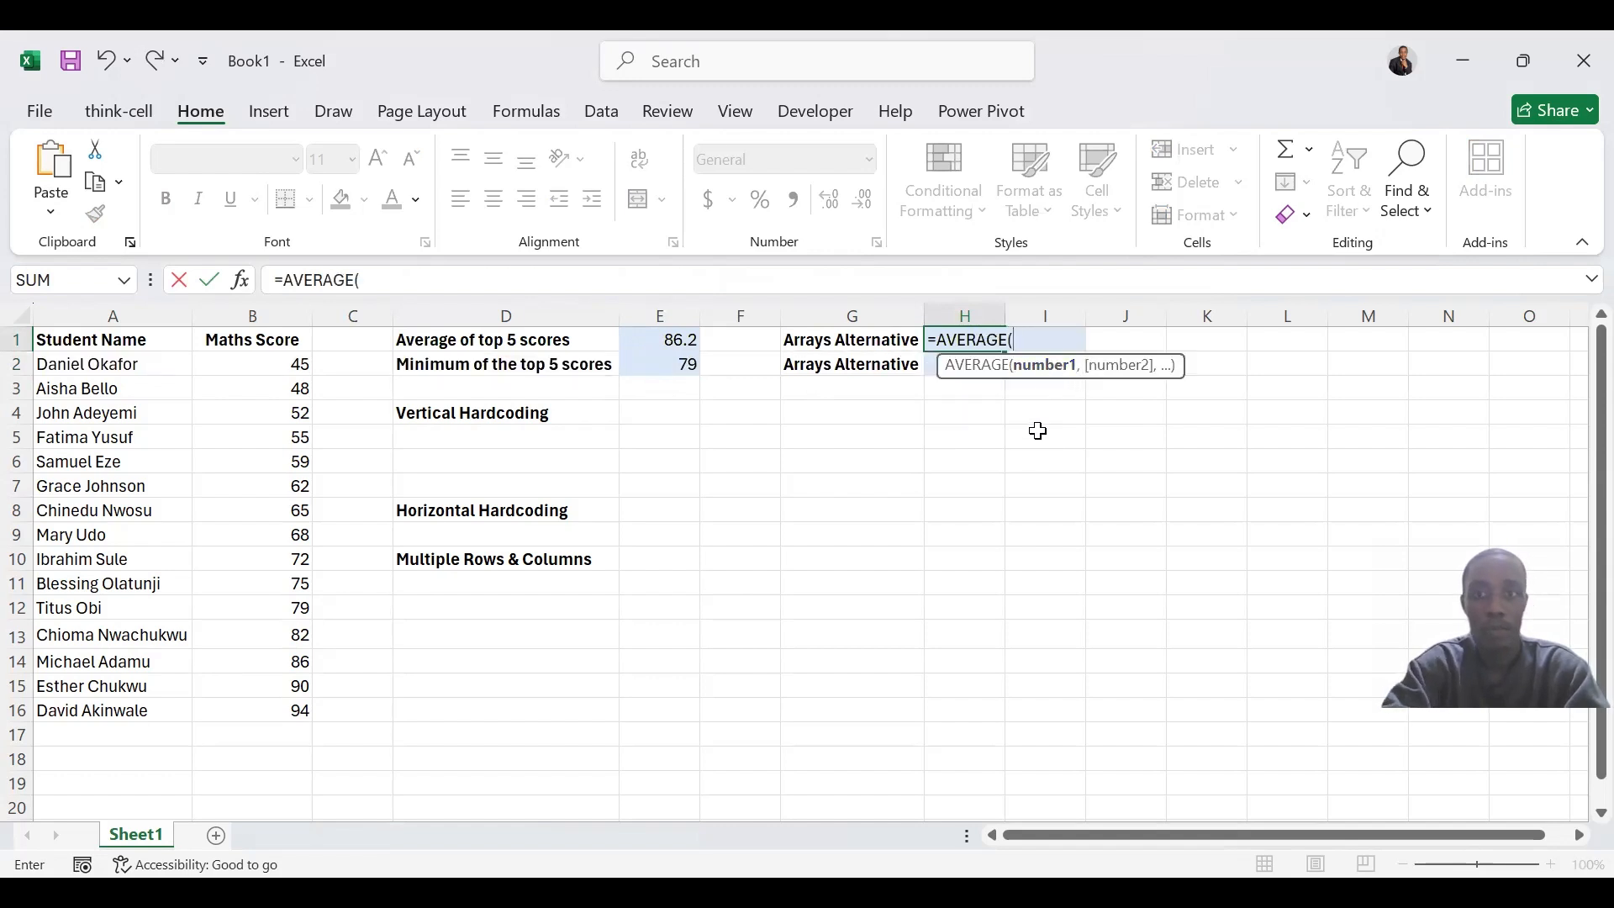
text(LARGE)
key(Tab)
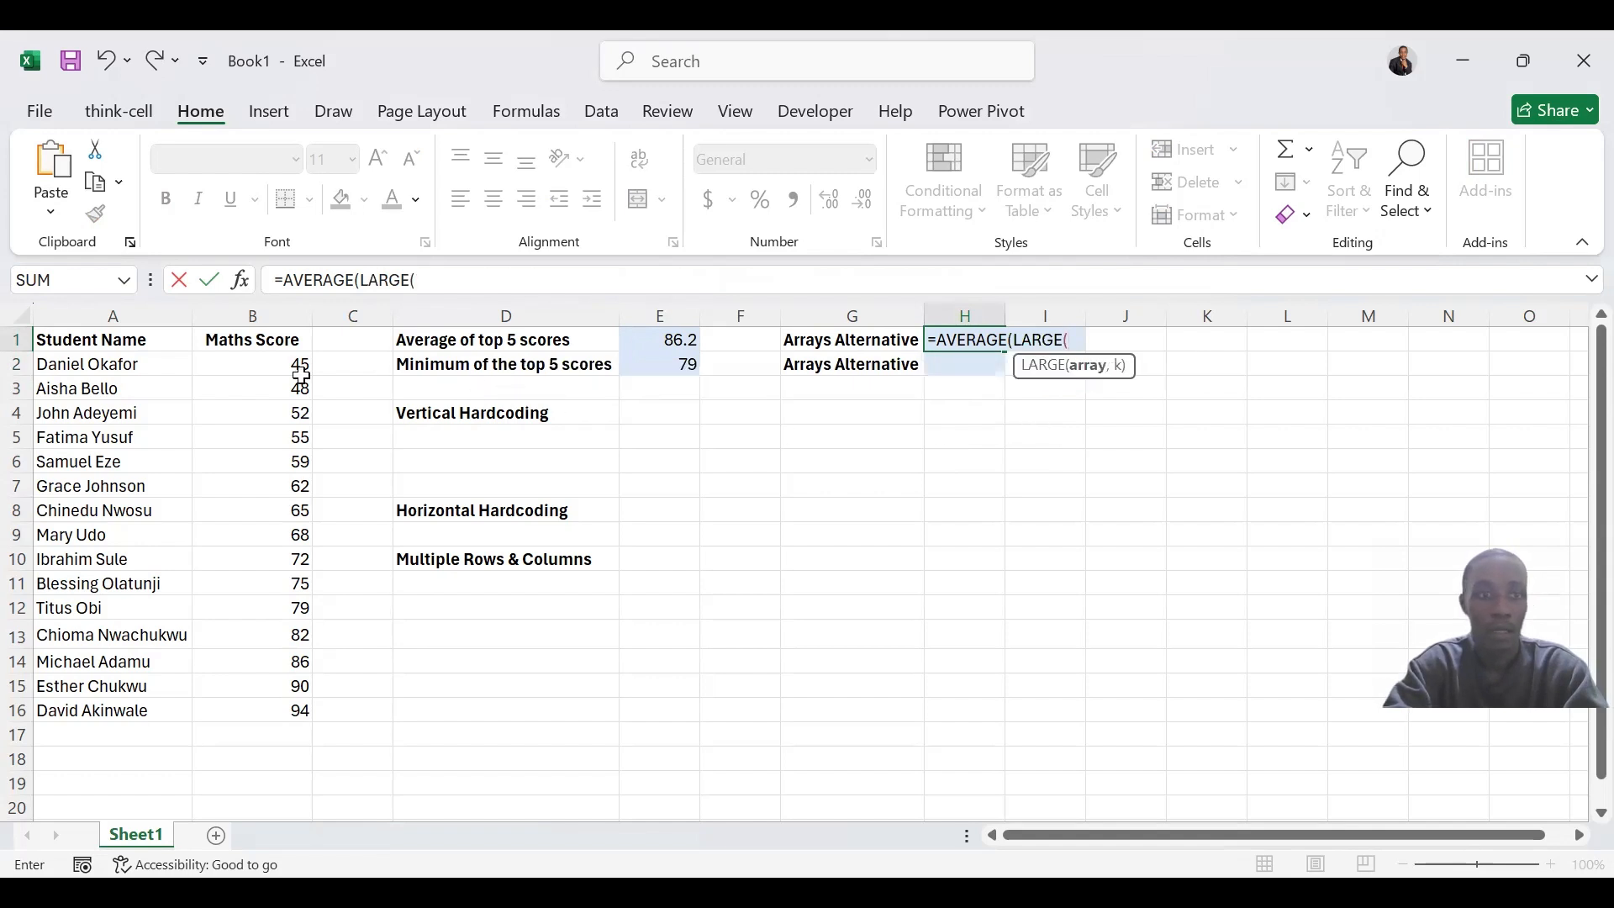
click(271, 368)
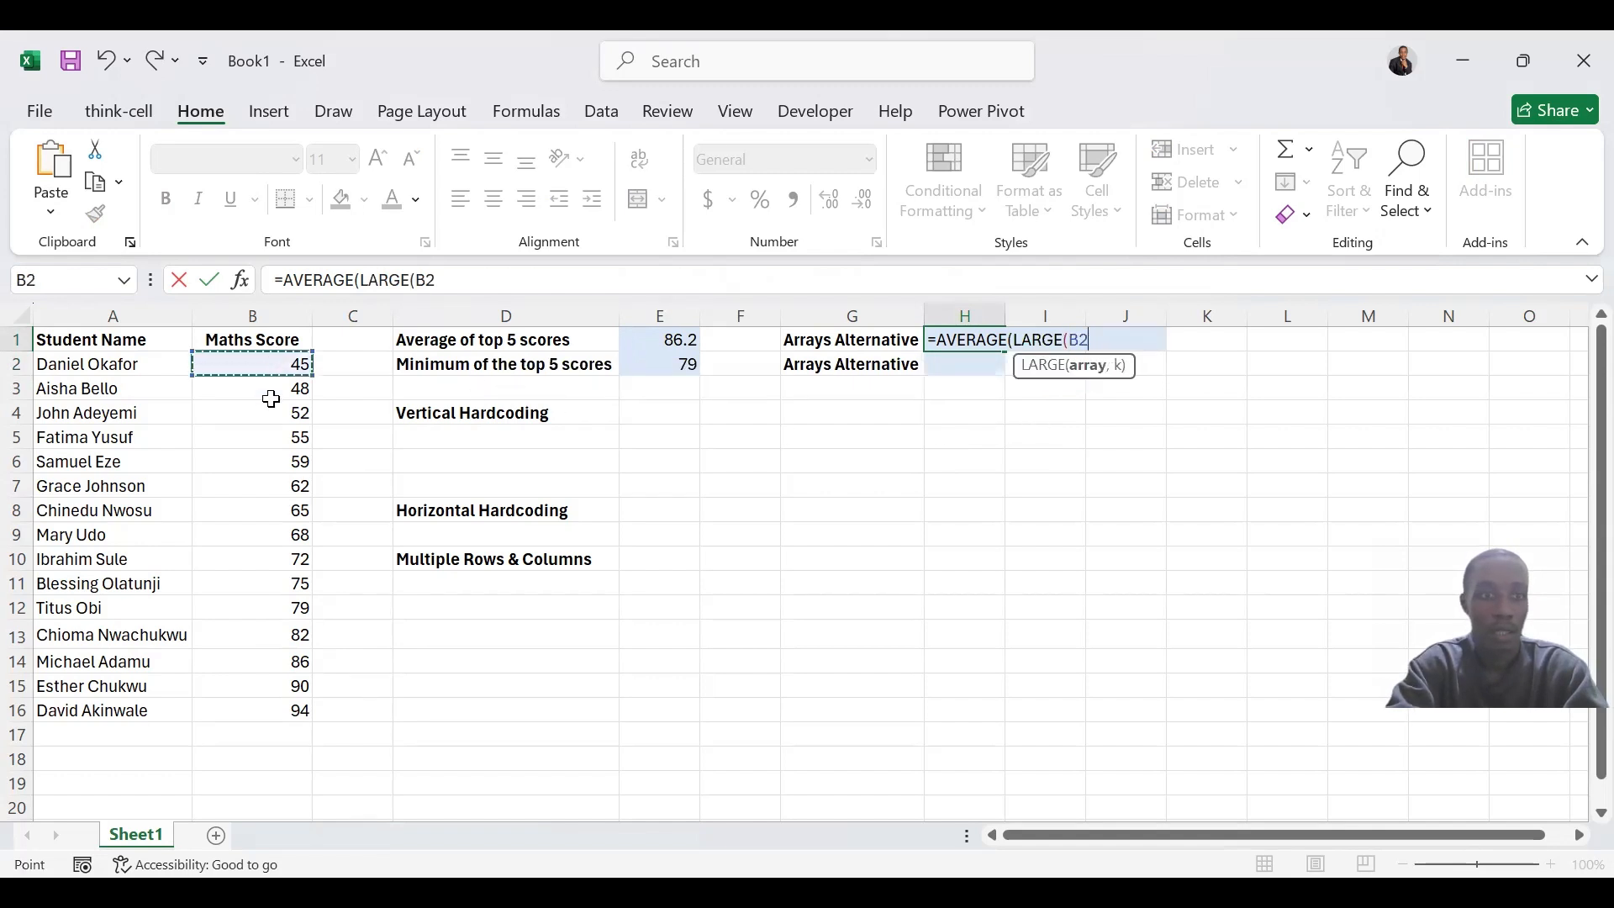
shift+click(274, 709)
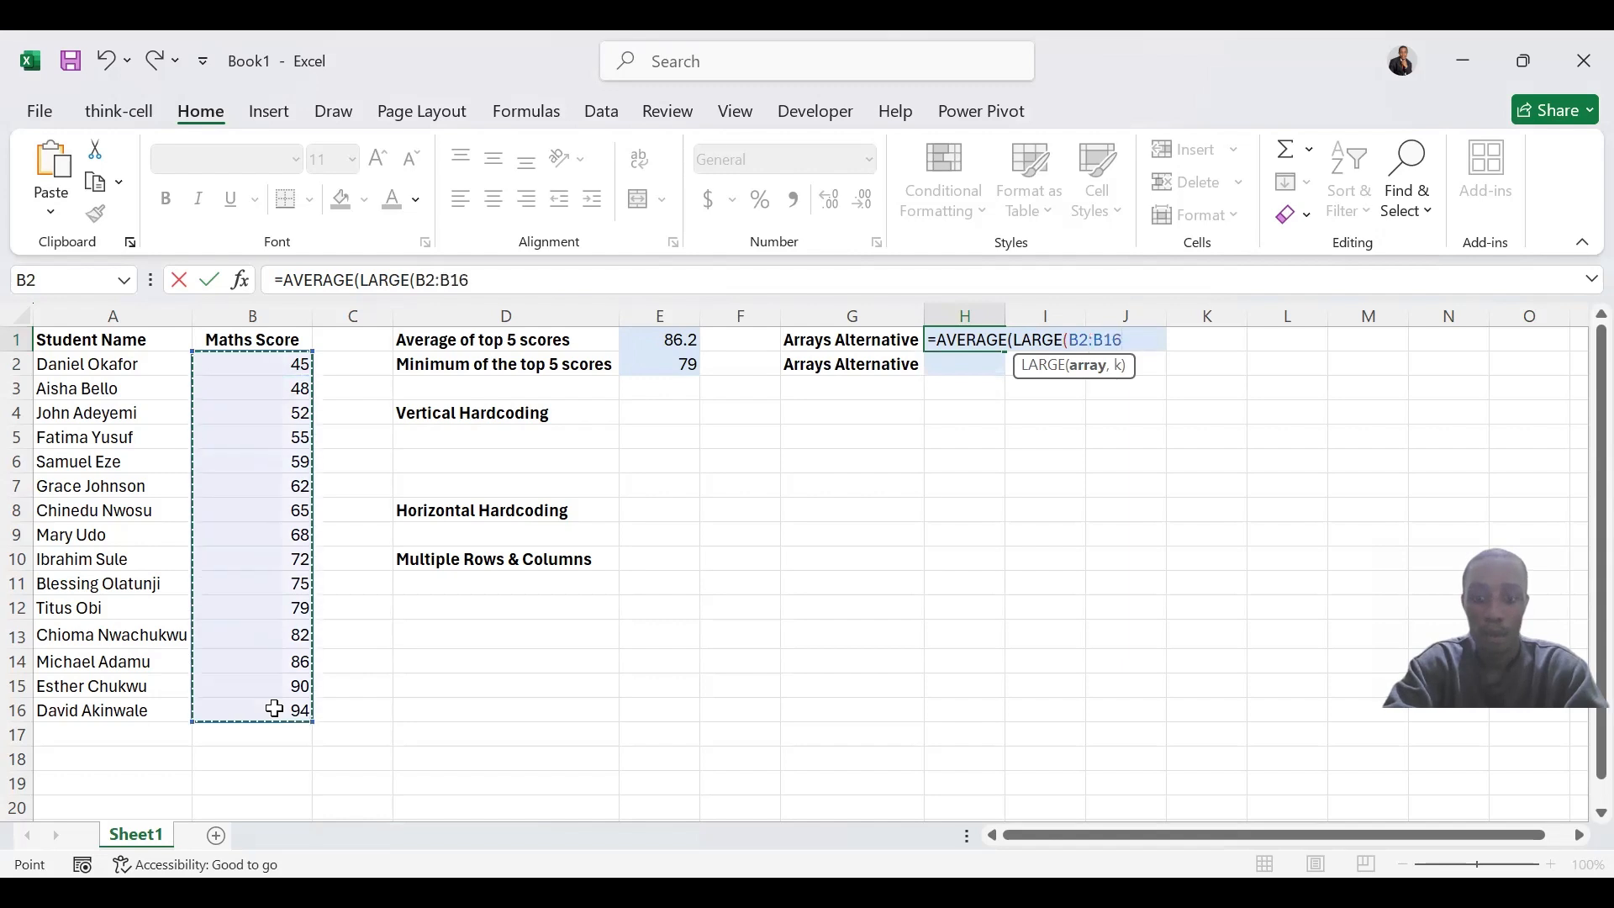
text(,)
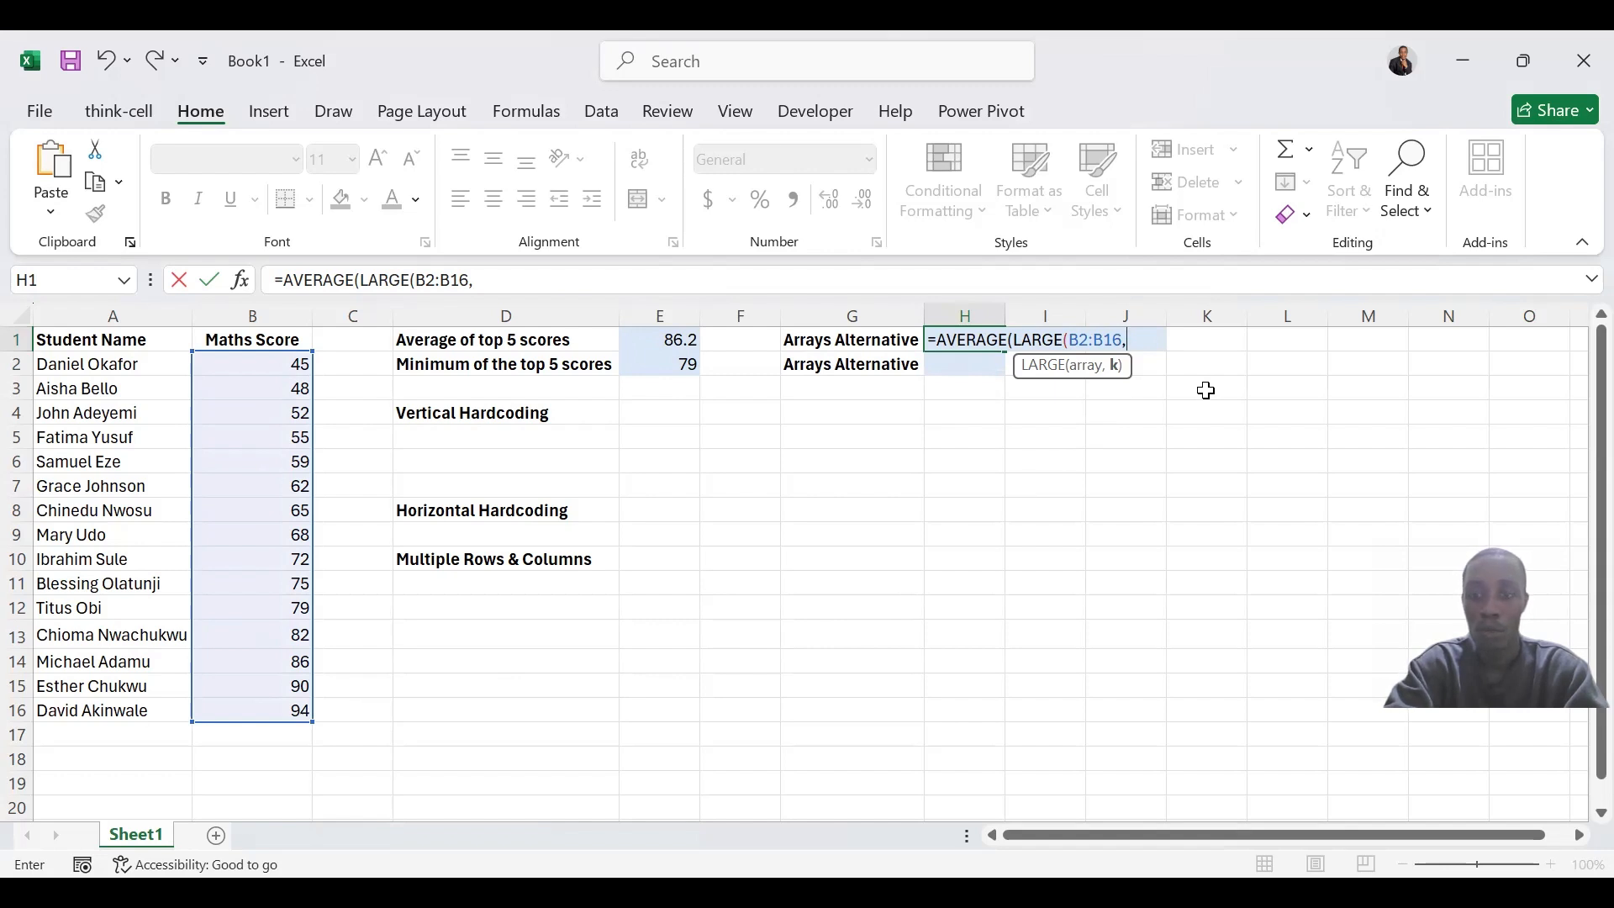
Supply the array constant {1,2,3,4,5} as LARGE's k argument in H1 and enter the formula, accepting the proposed parenthesis correction
text({)
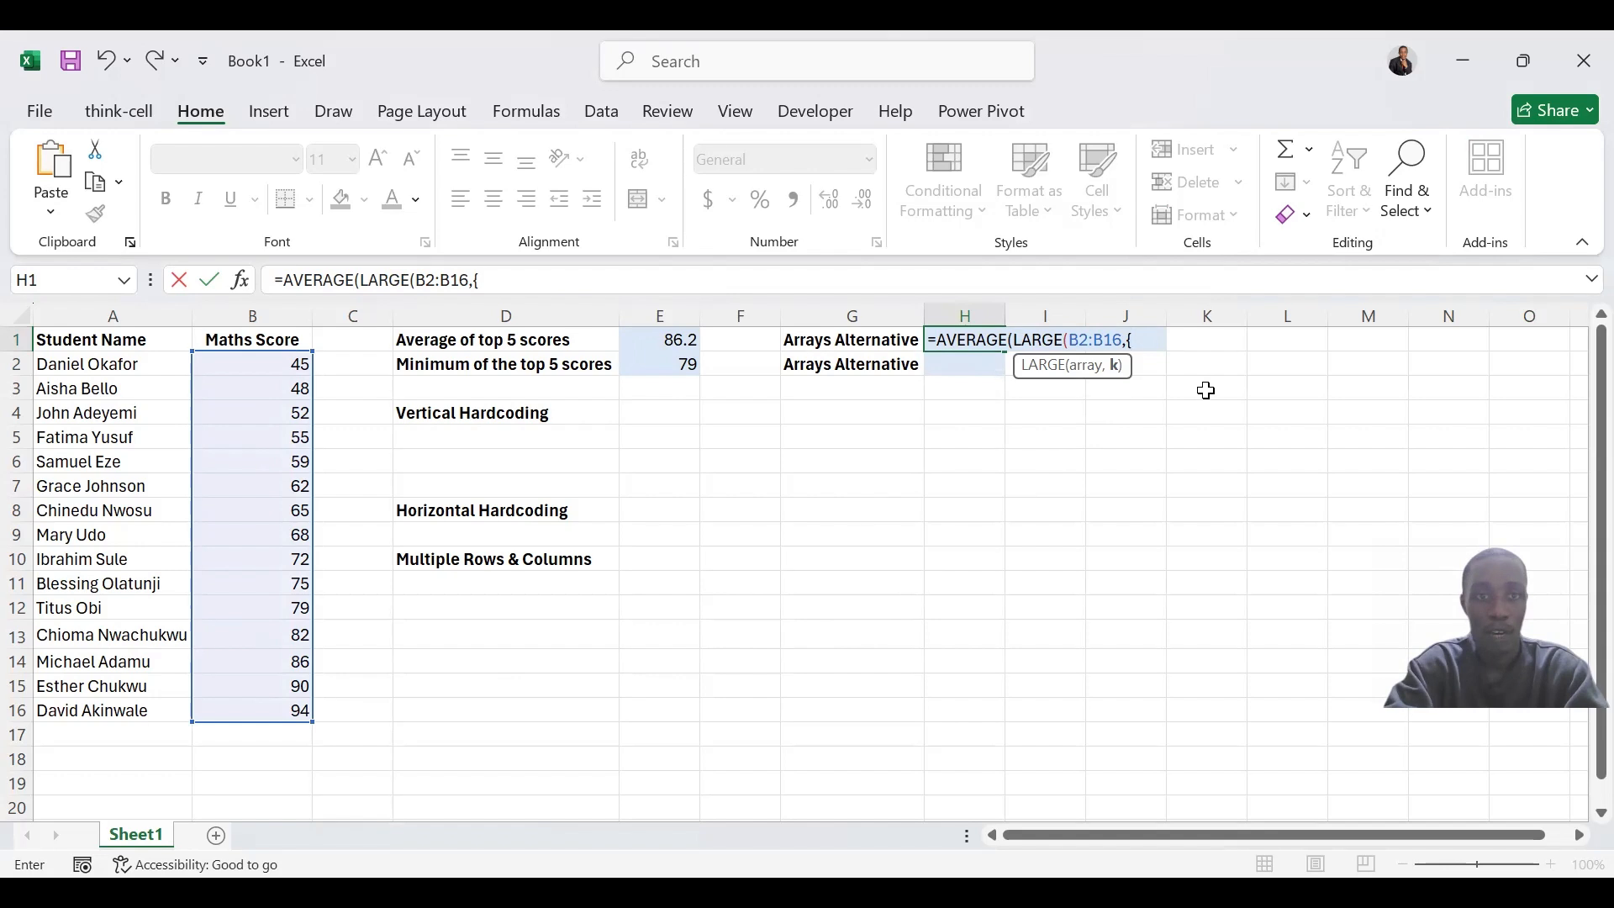
text(1)
text(,)
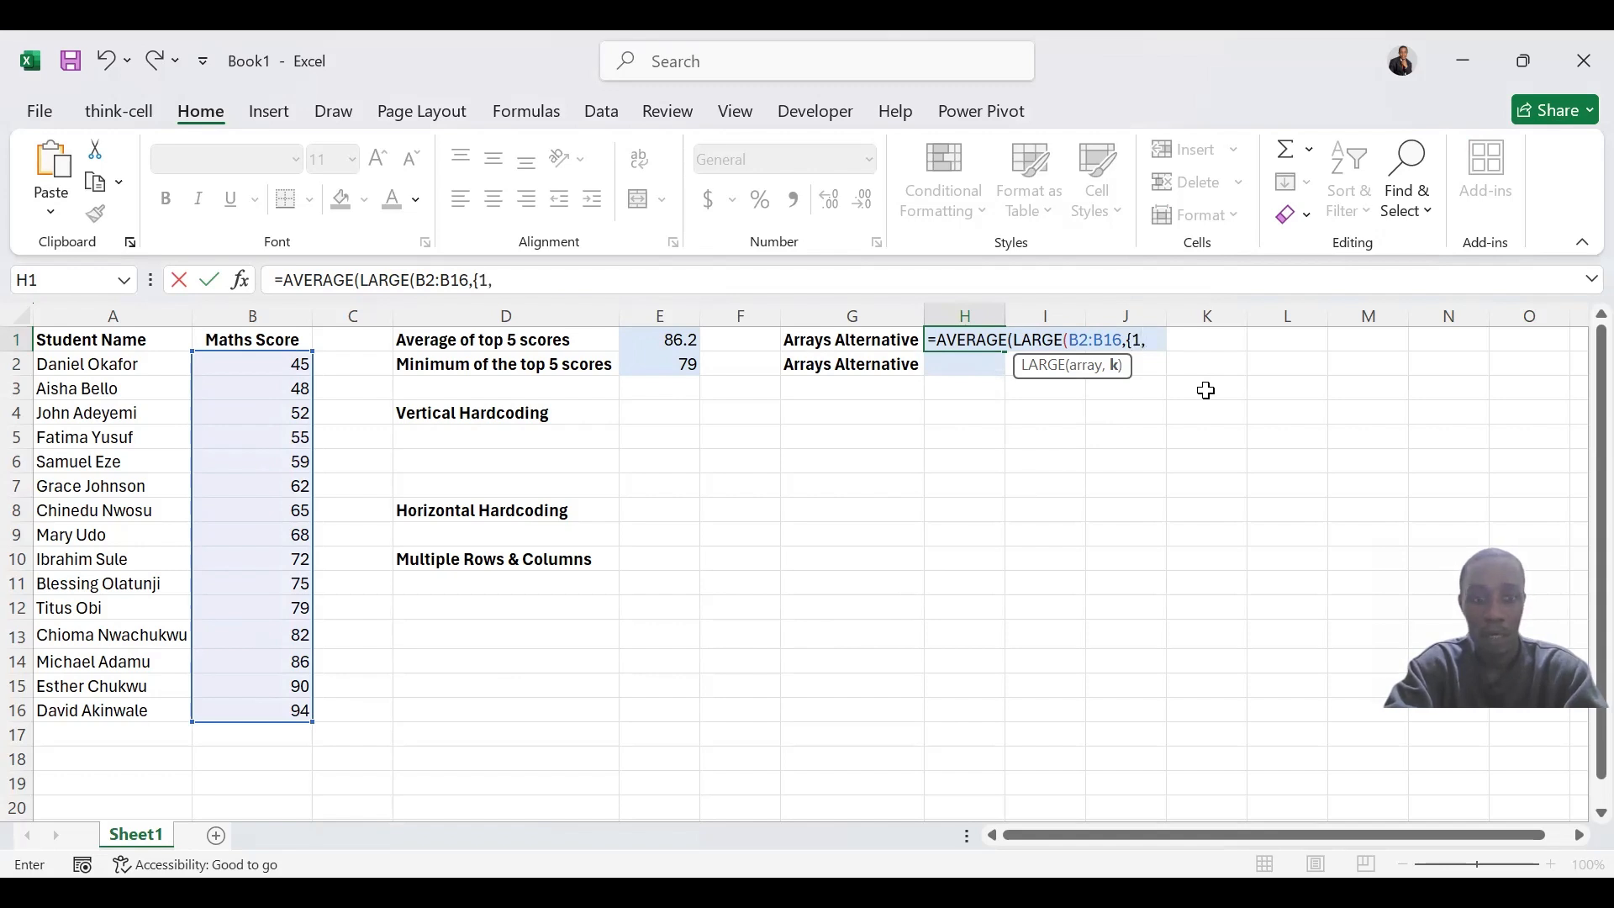
text(2,3,4,5})
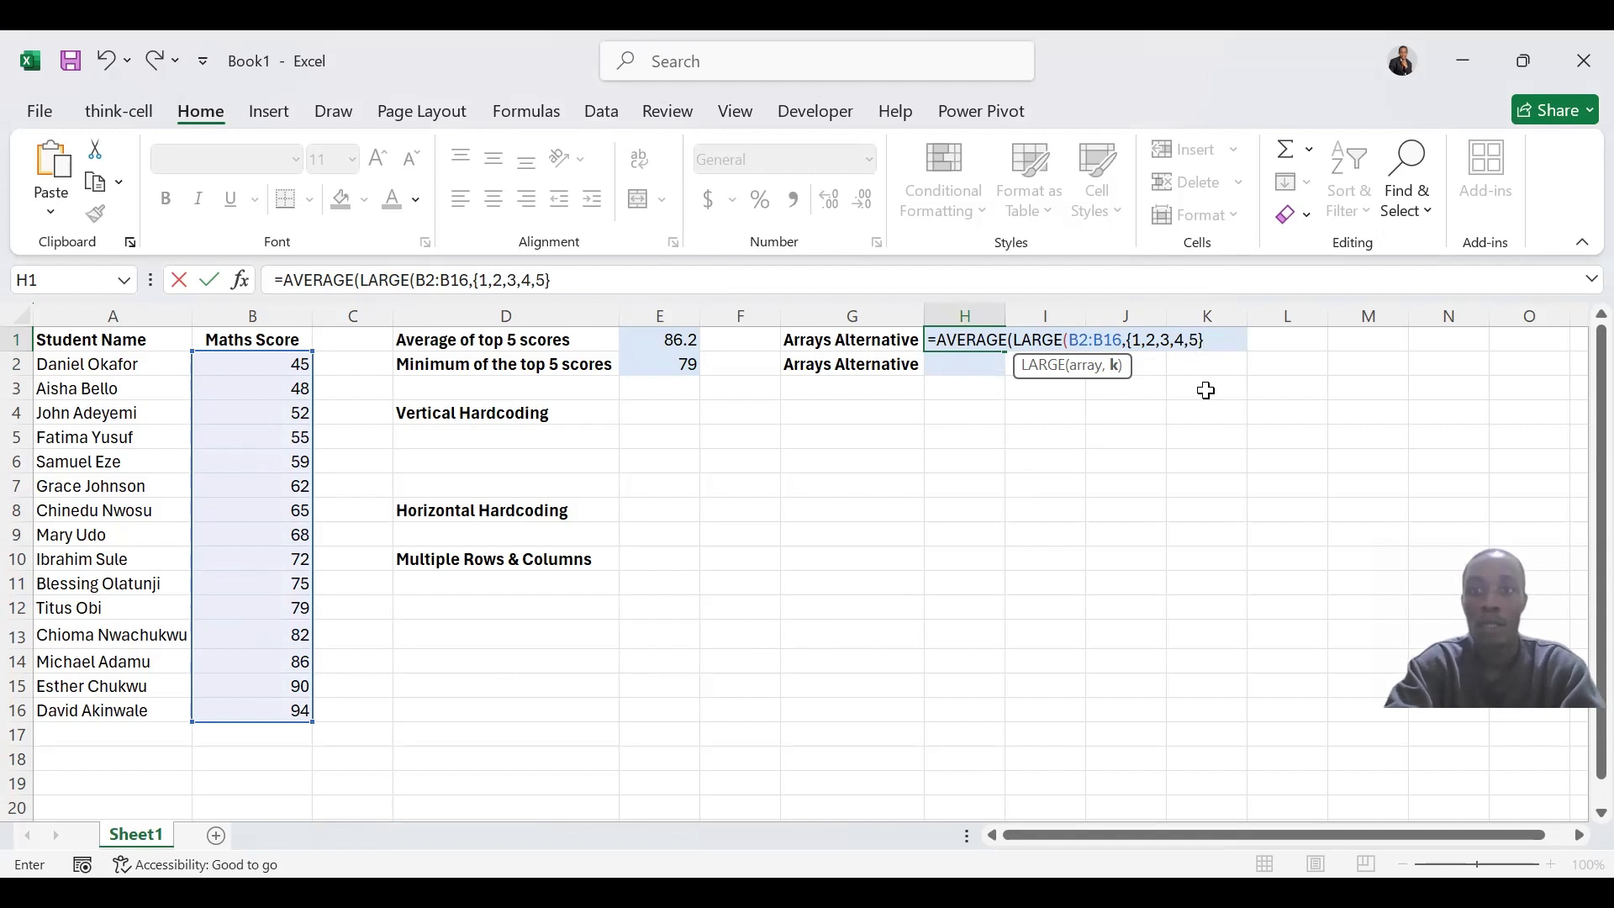
text())
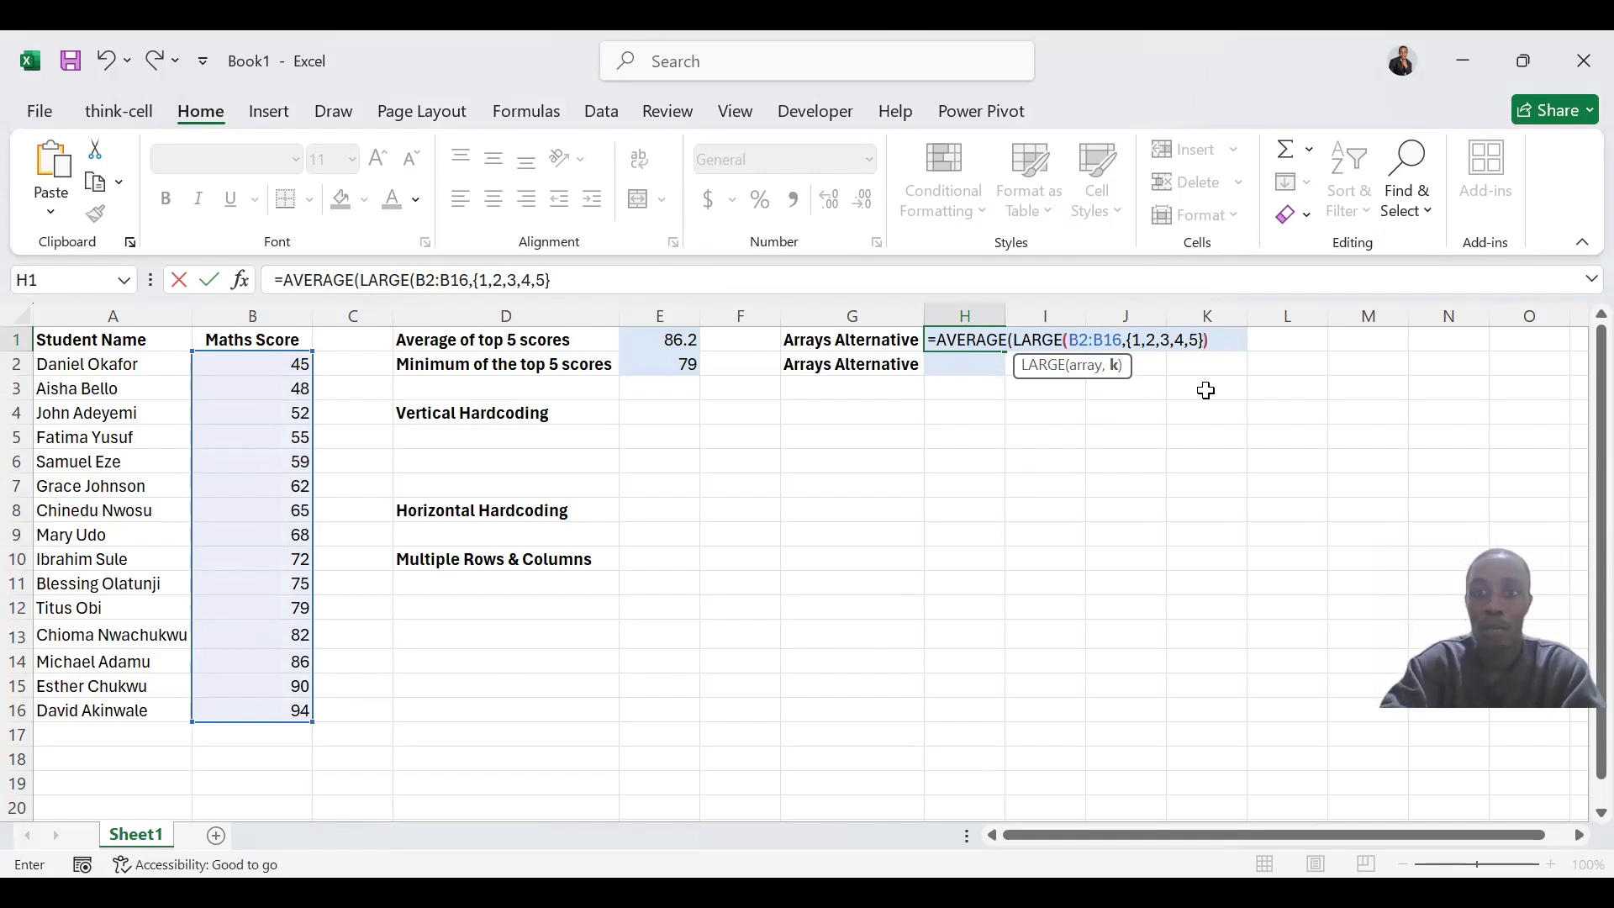
key(Return)
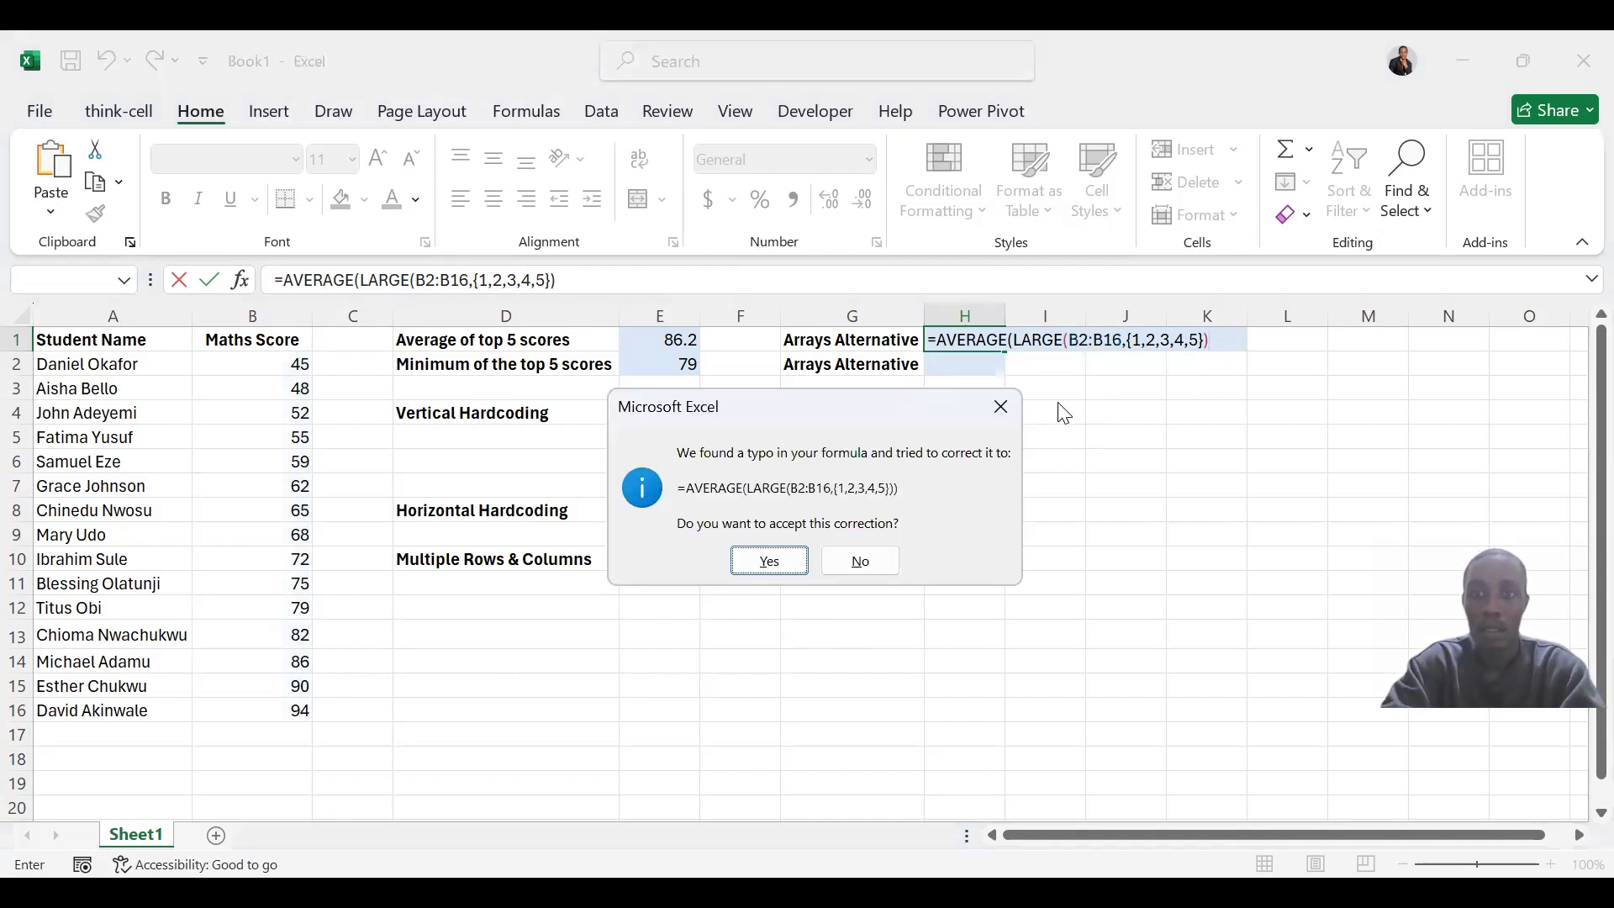
click(788, 565)
Copy the array-based AVERAGE formula text from H1 and paste it unchanged into H2
click(973, 343)
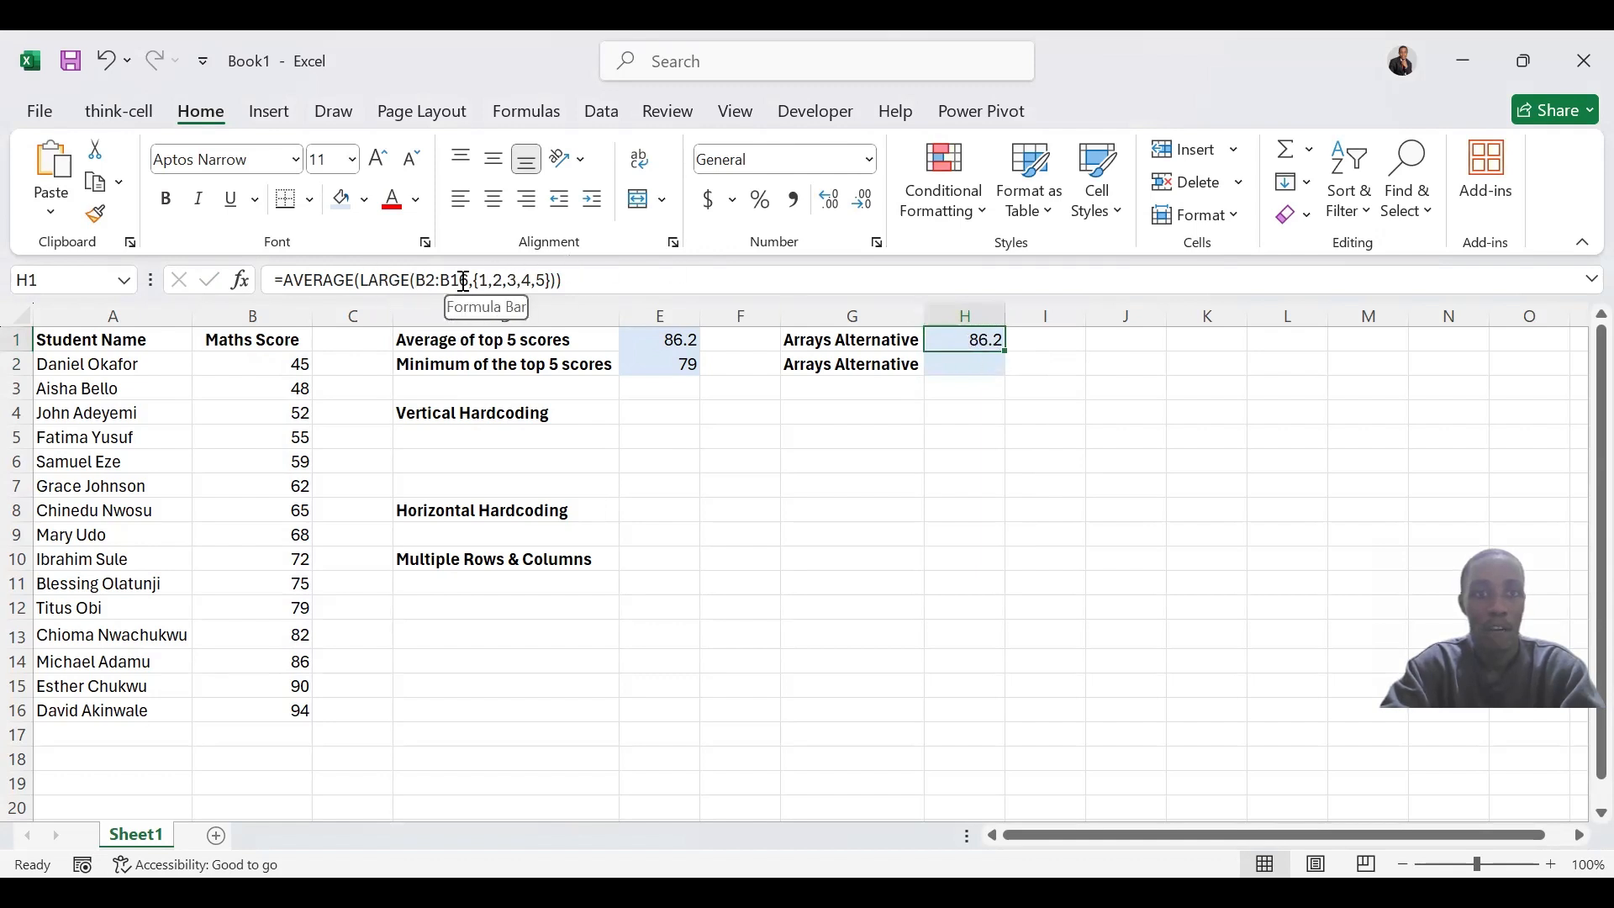
click(624, 277)
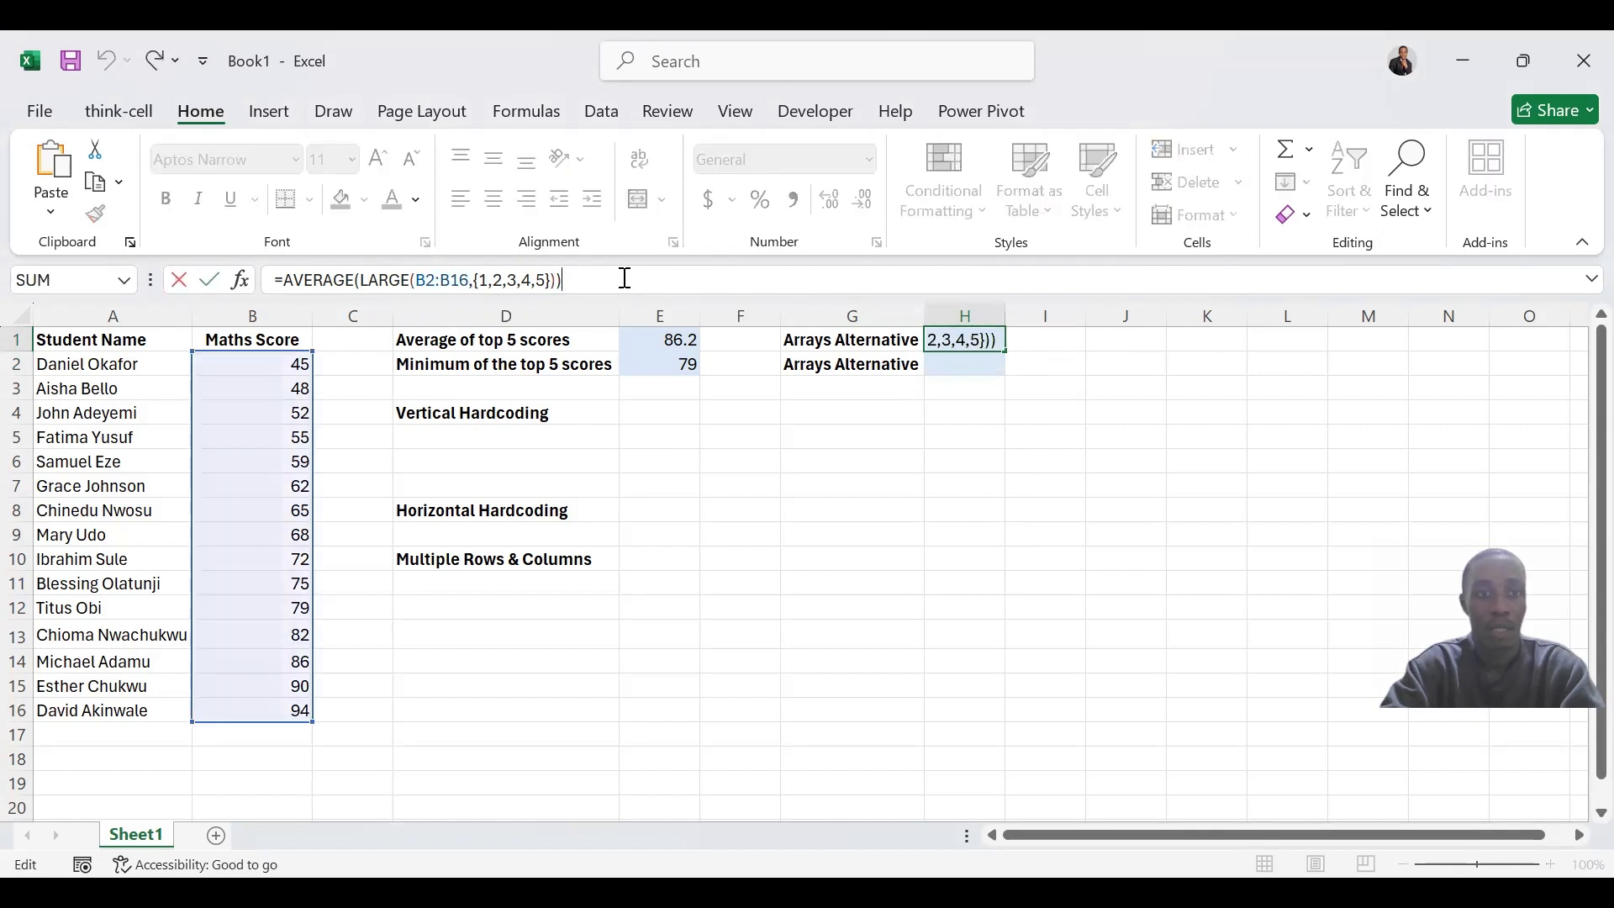
key(ctrl+a)
key(ctrl+c)
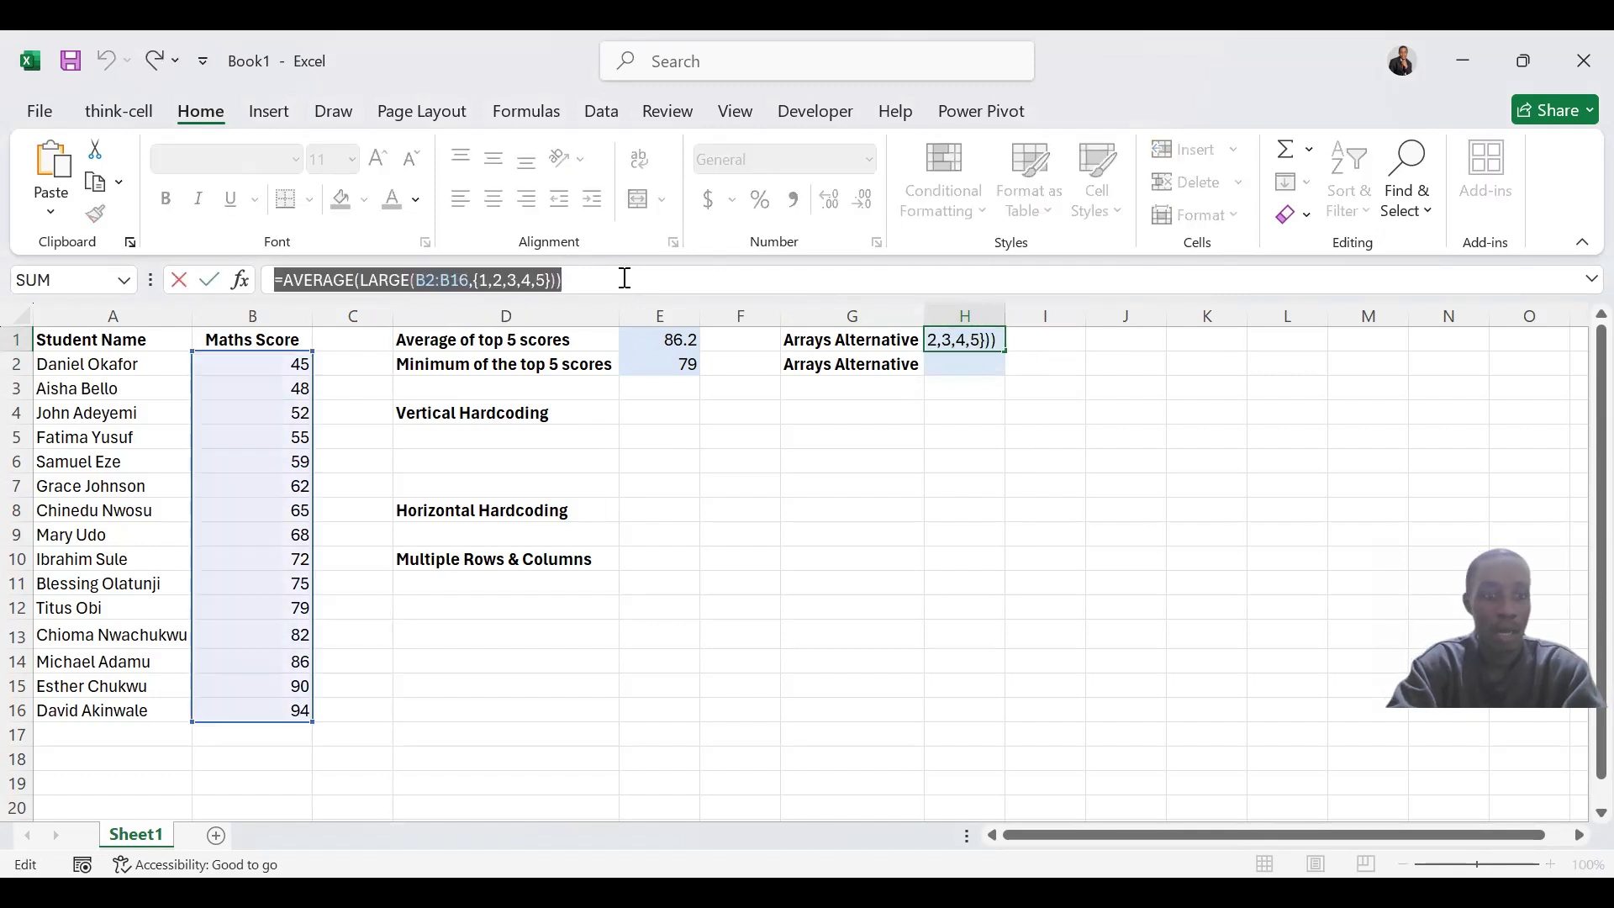
key(ctrl+Return)
click(959, 359)
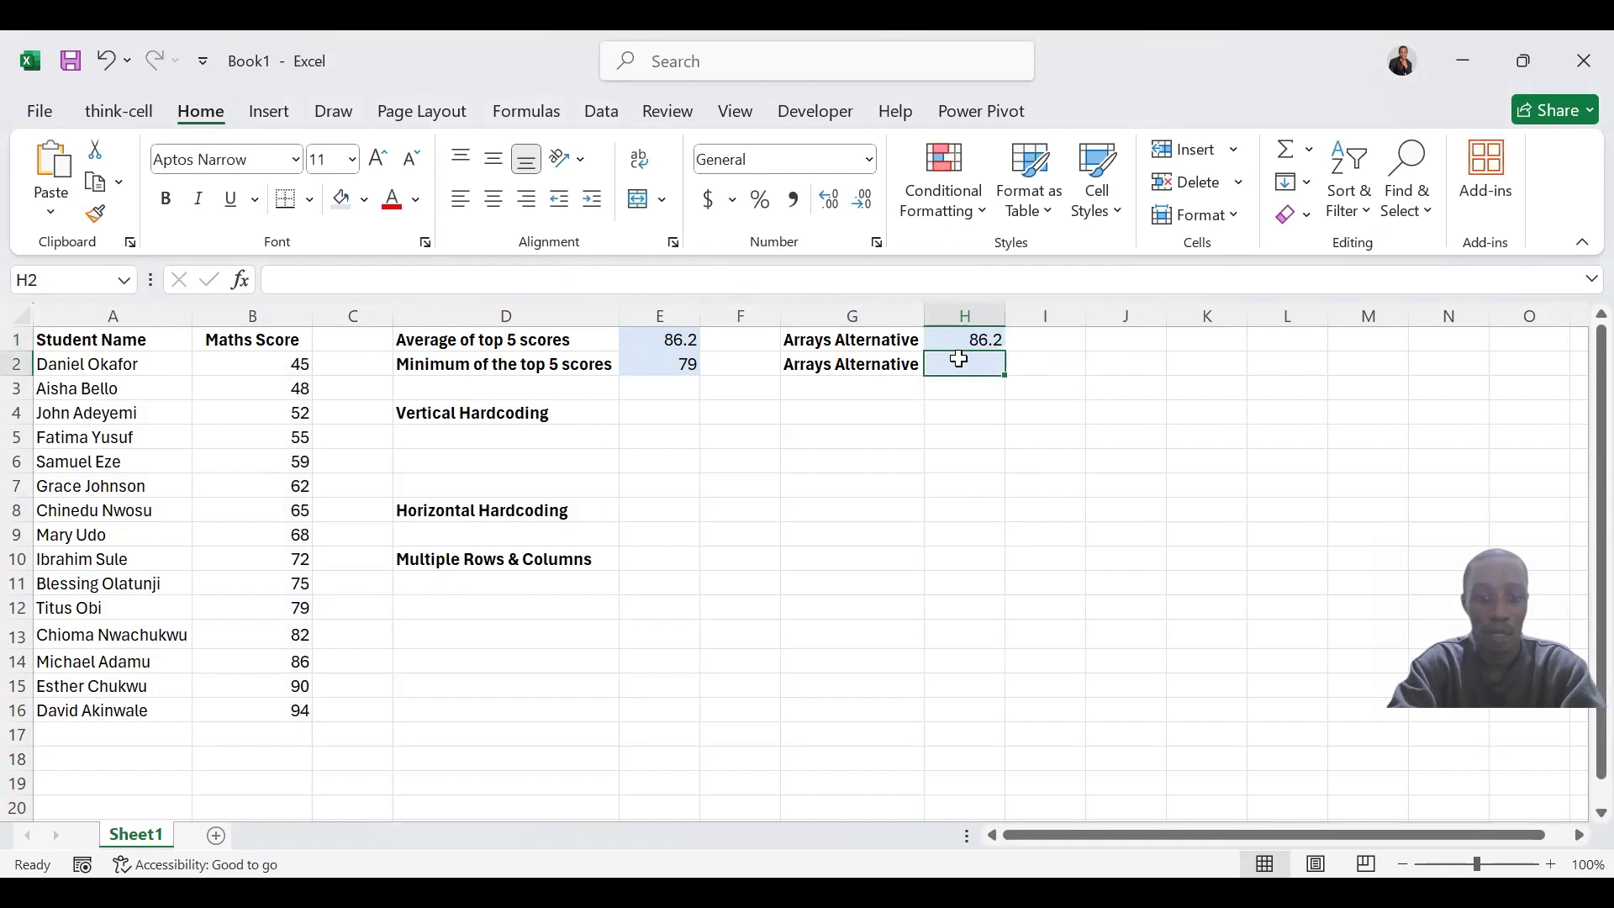
key(ctrl+v)
Replace AVERAGE with MIN in the H2 formula, keeping LARGE(B2:B16,{1,2,3,4,5})
drag(284, 280, 353, 300)
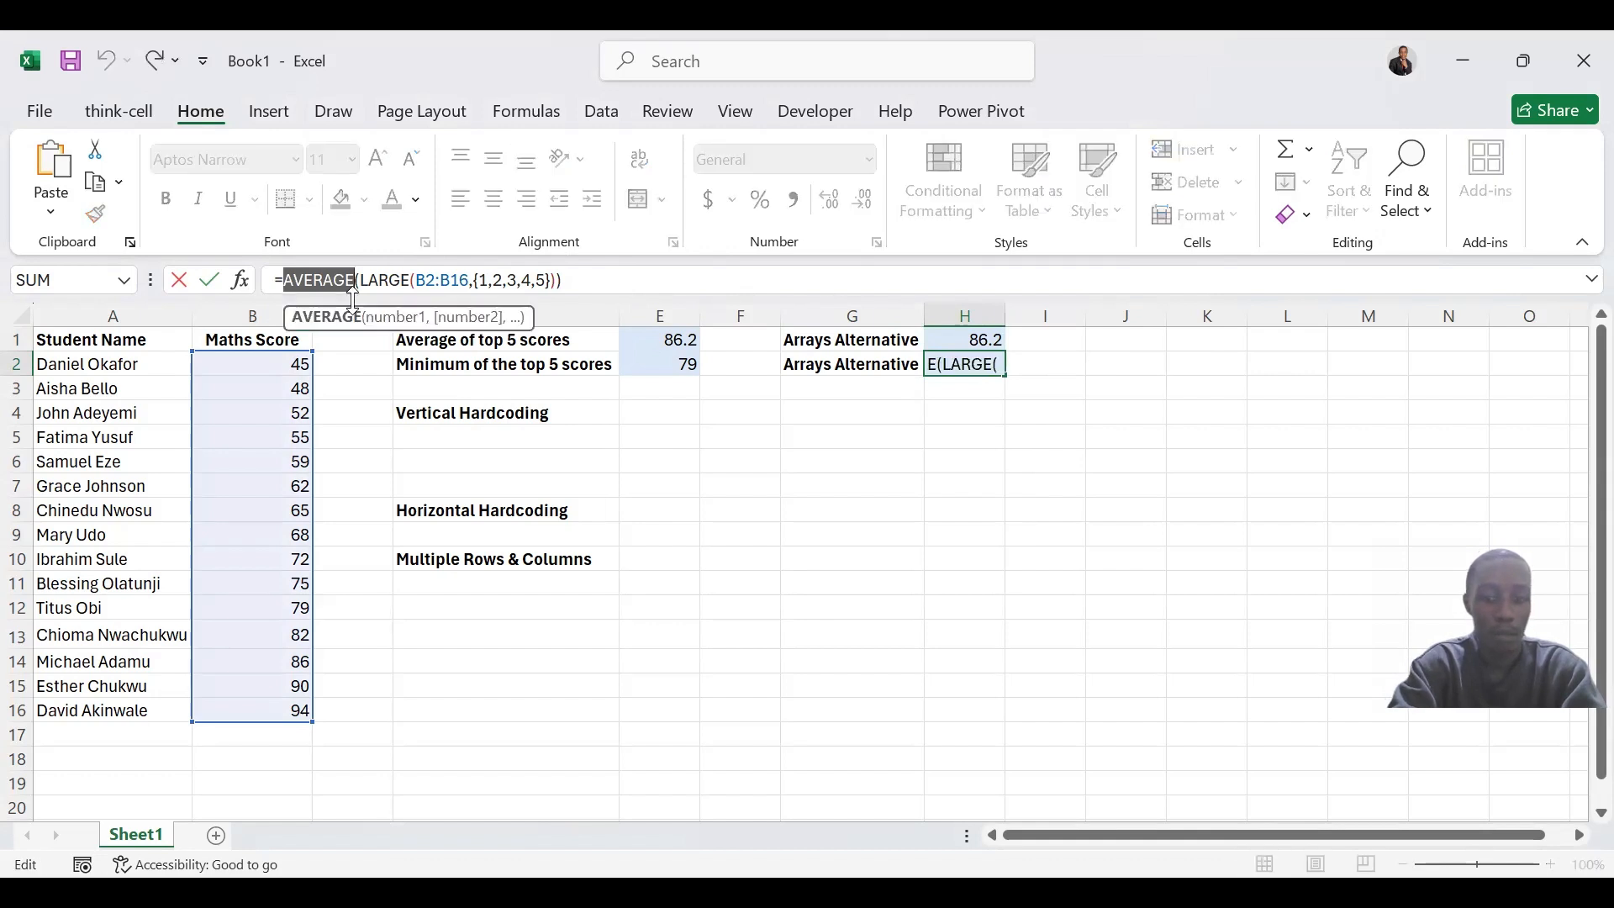
text(MIN)
key(Return)
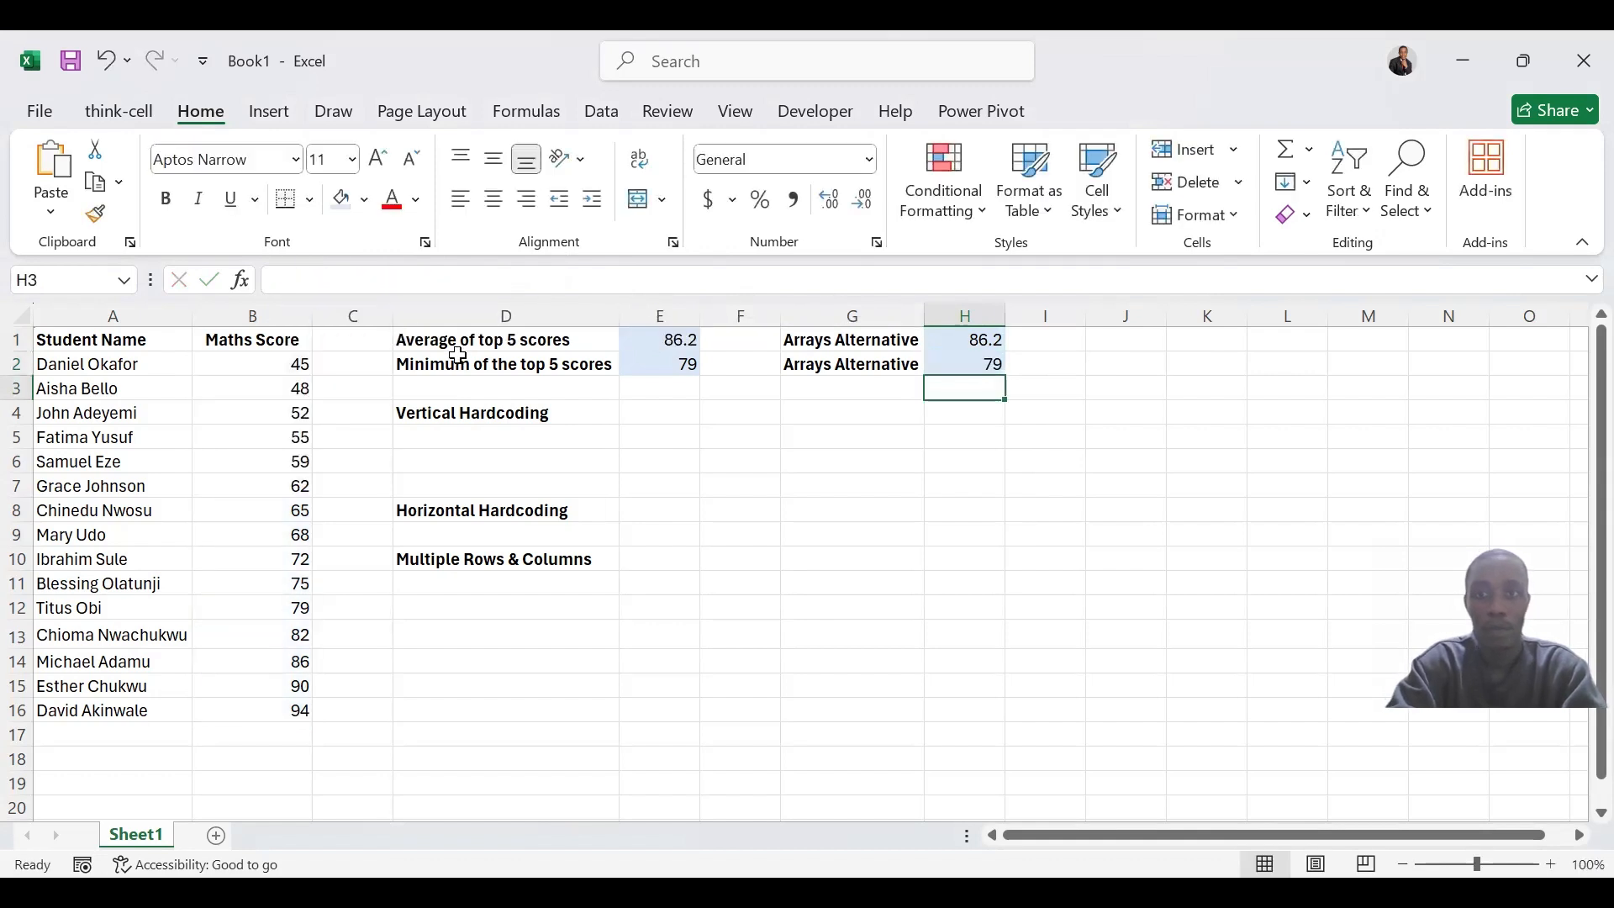
click(1002, 367)
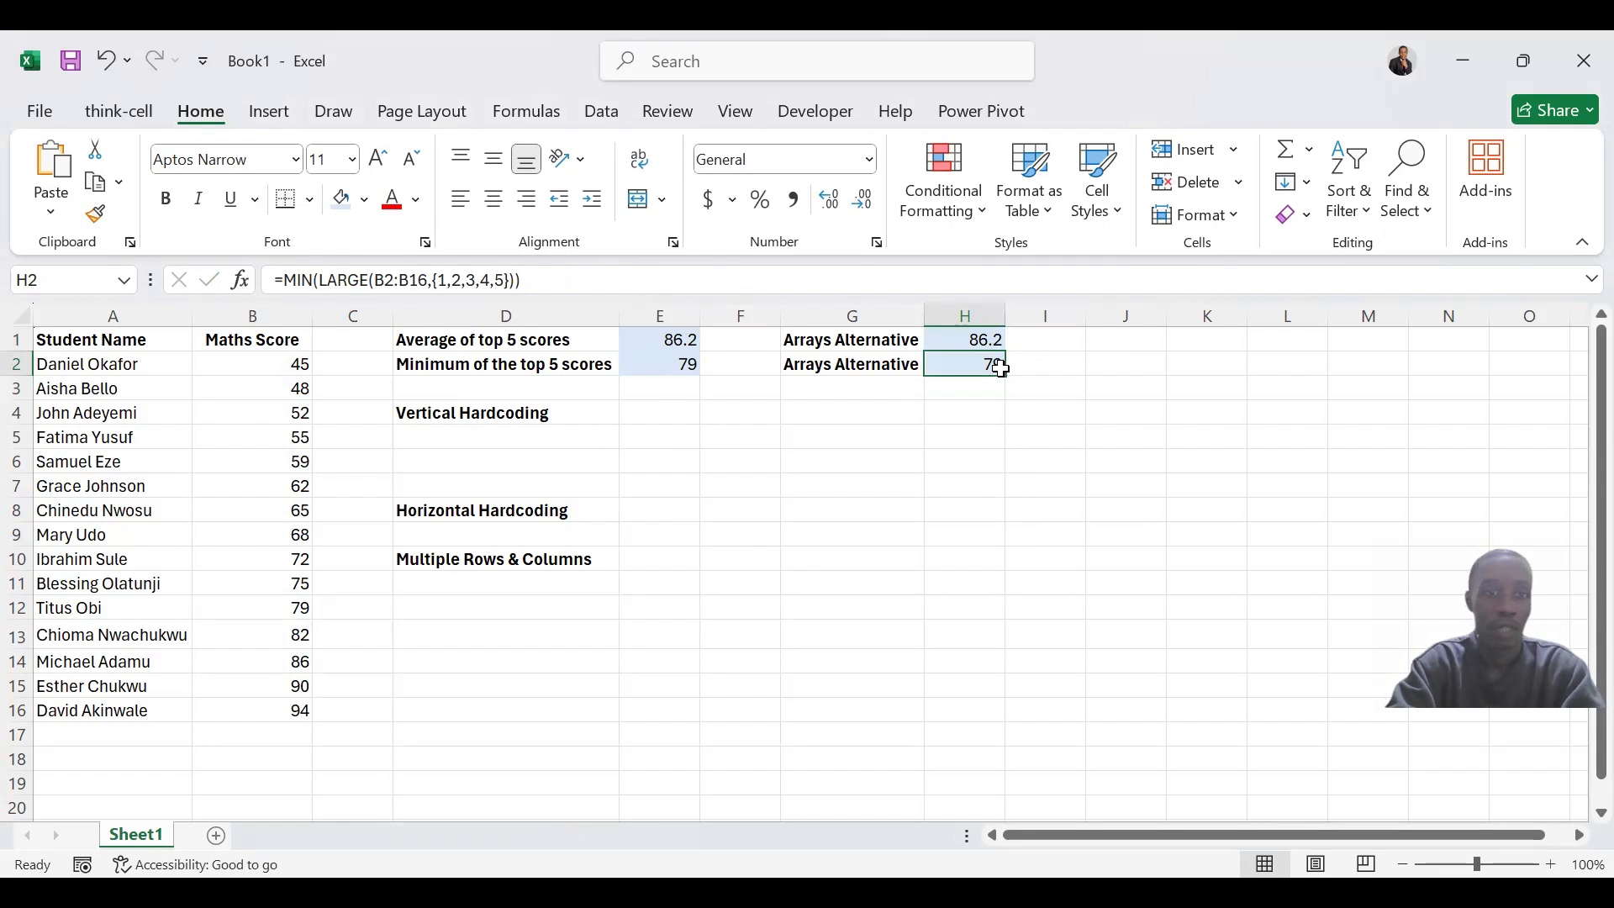
Enter the vertical array constant ={1;2;3} in E4, beside the Vertical Hardcoding label
click(667, 416)
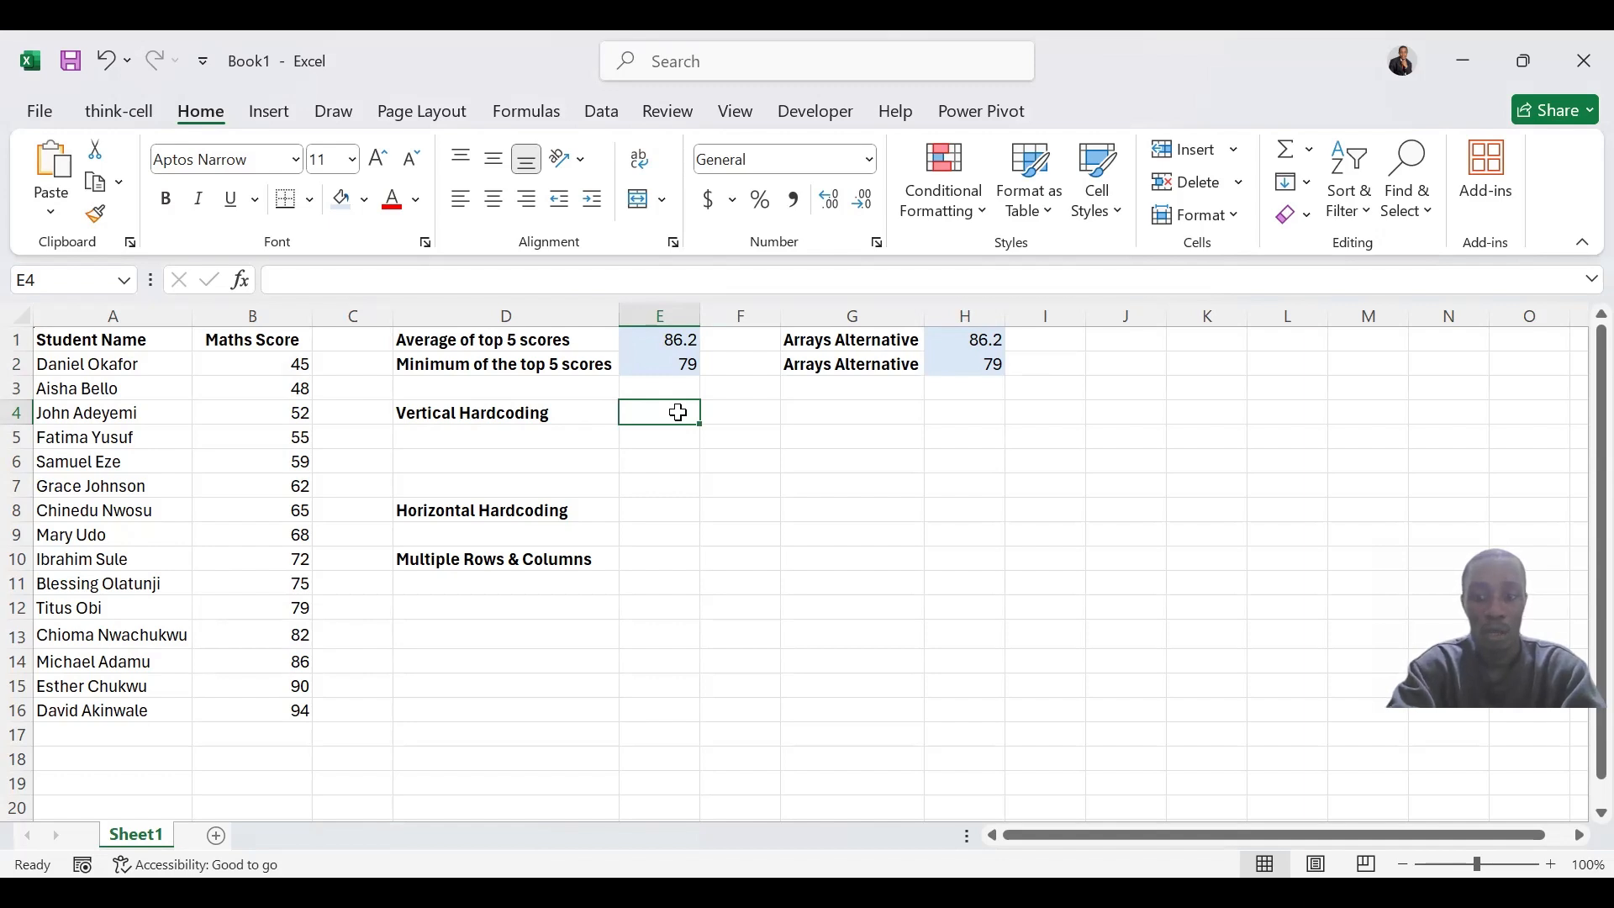
text(=)
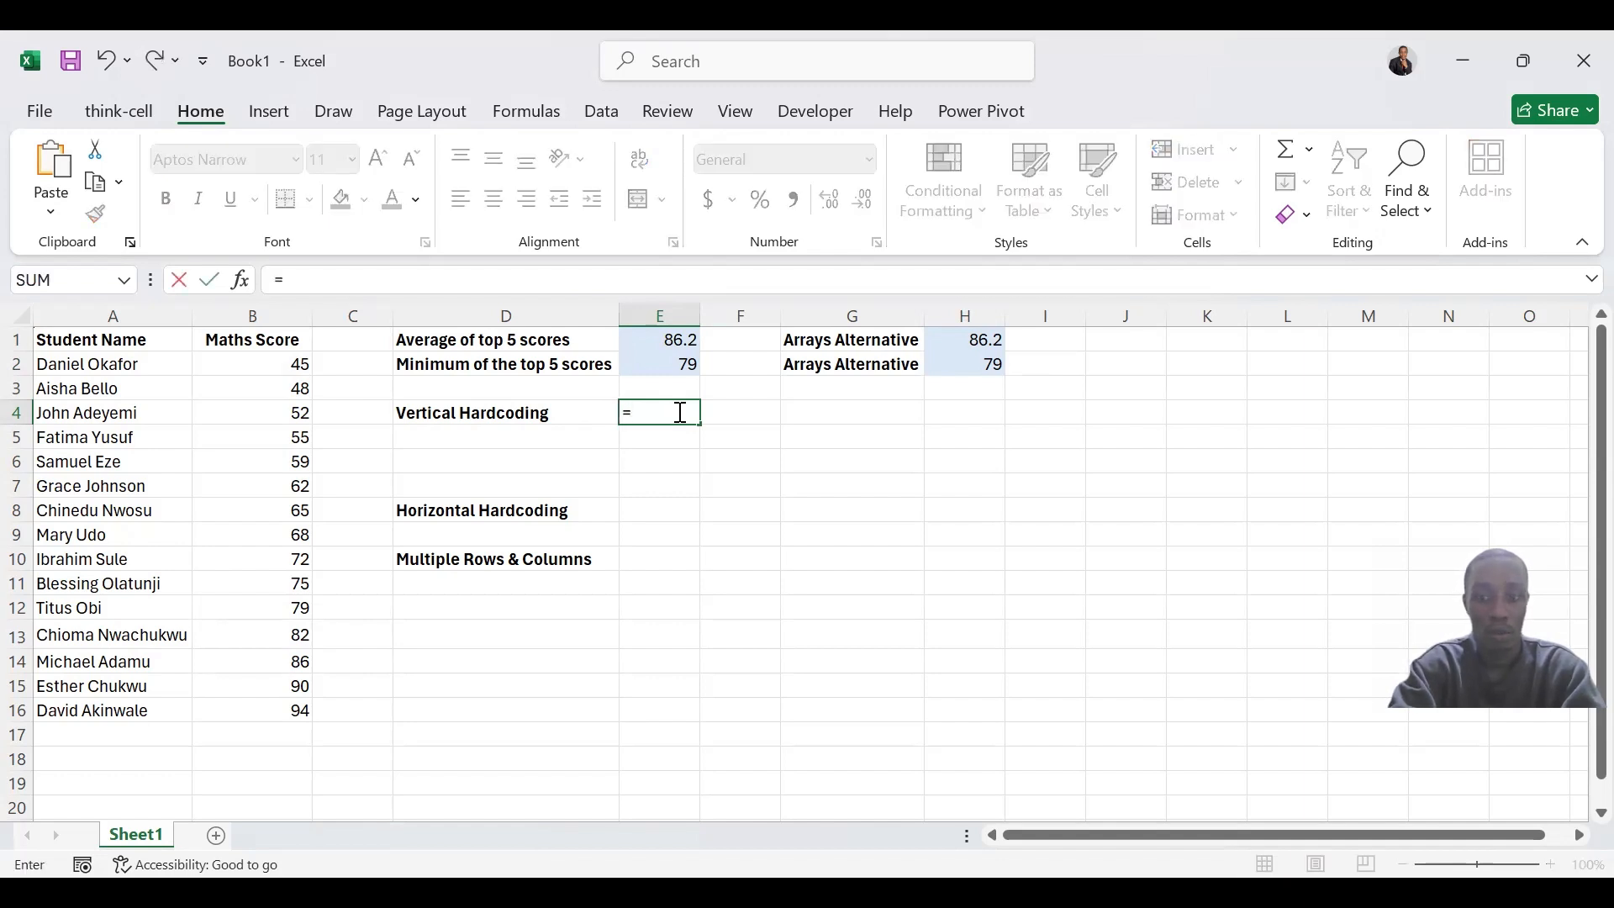
text({)
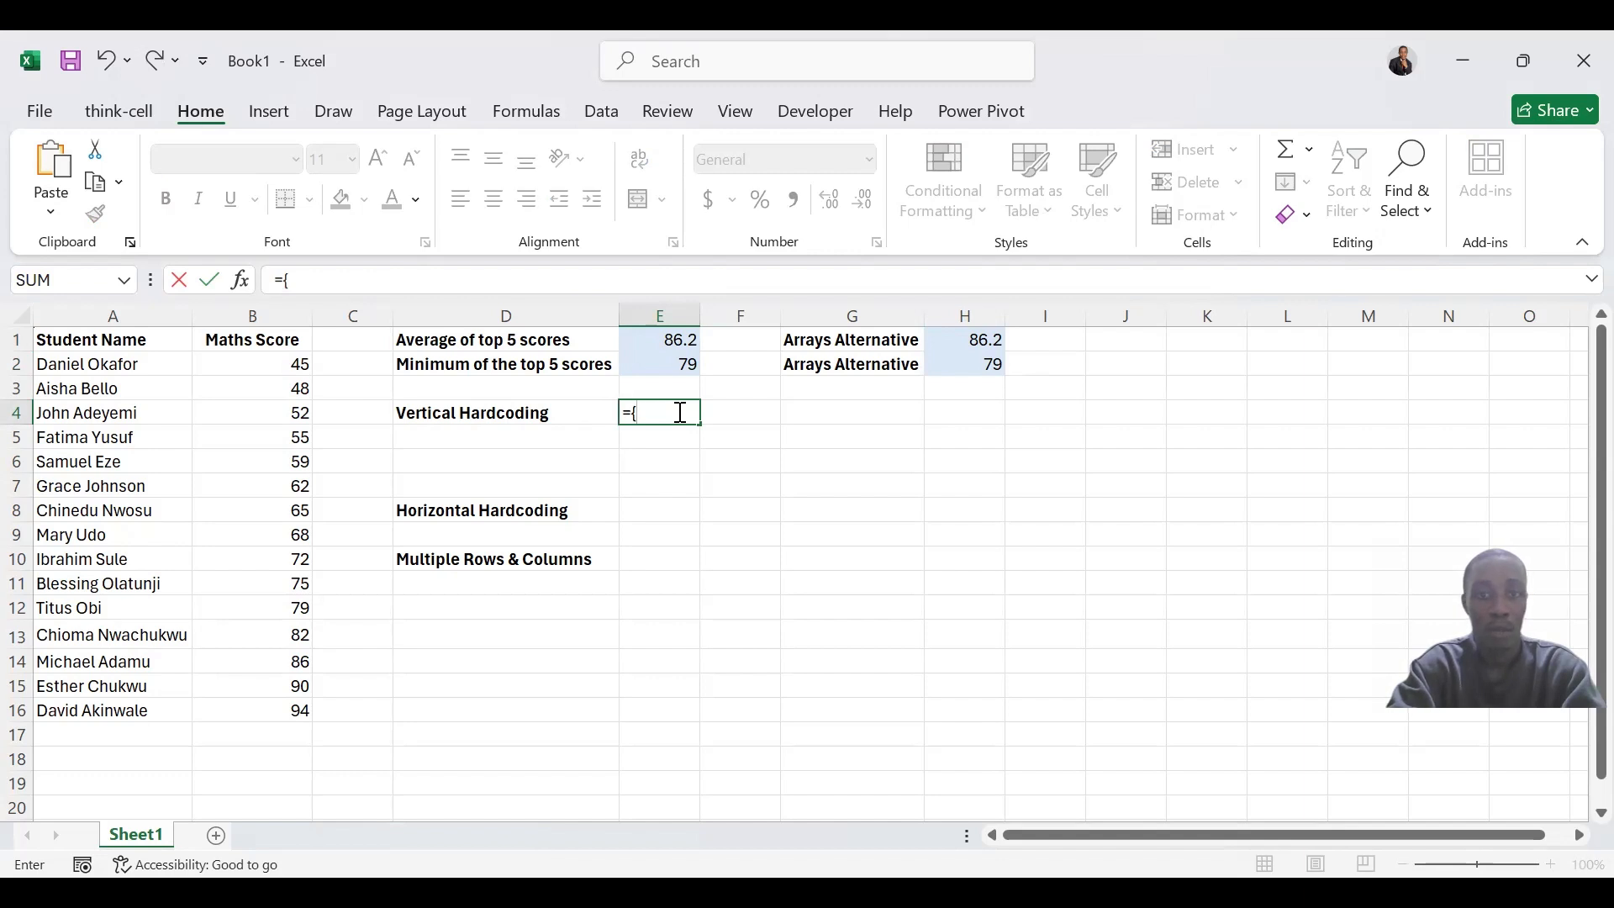
text(1)
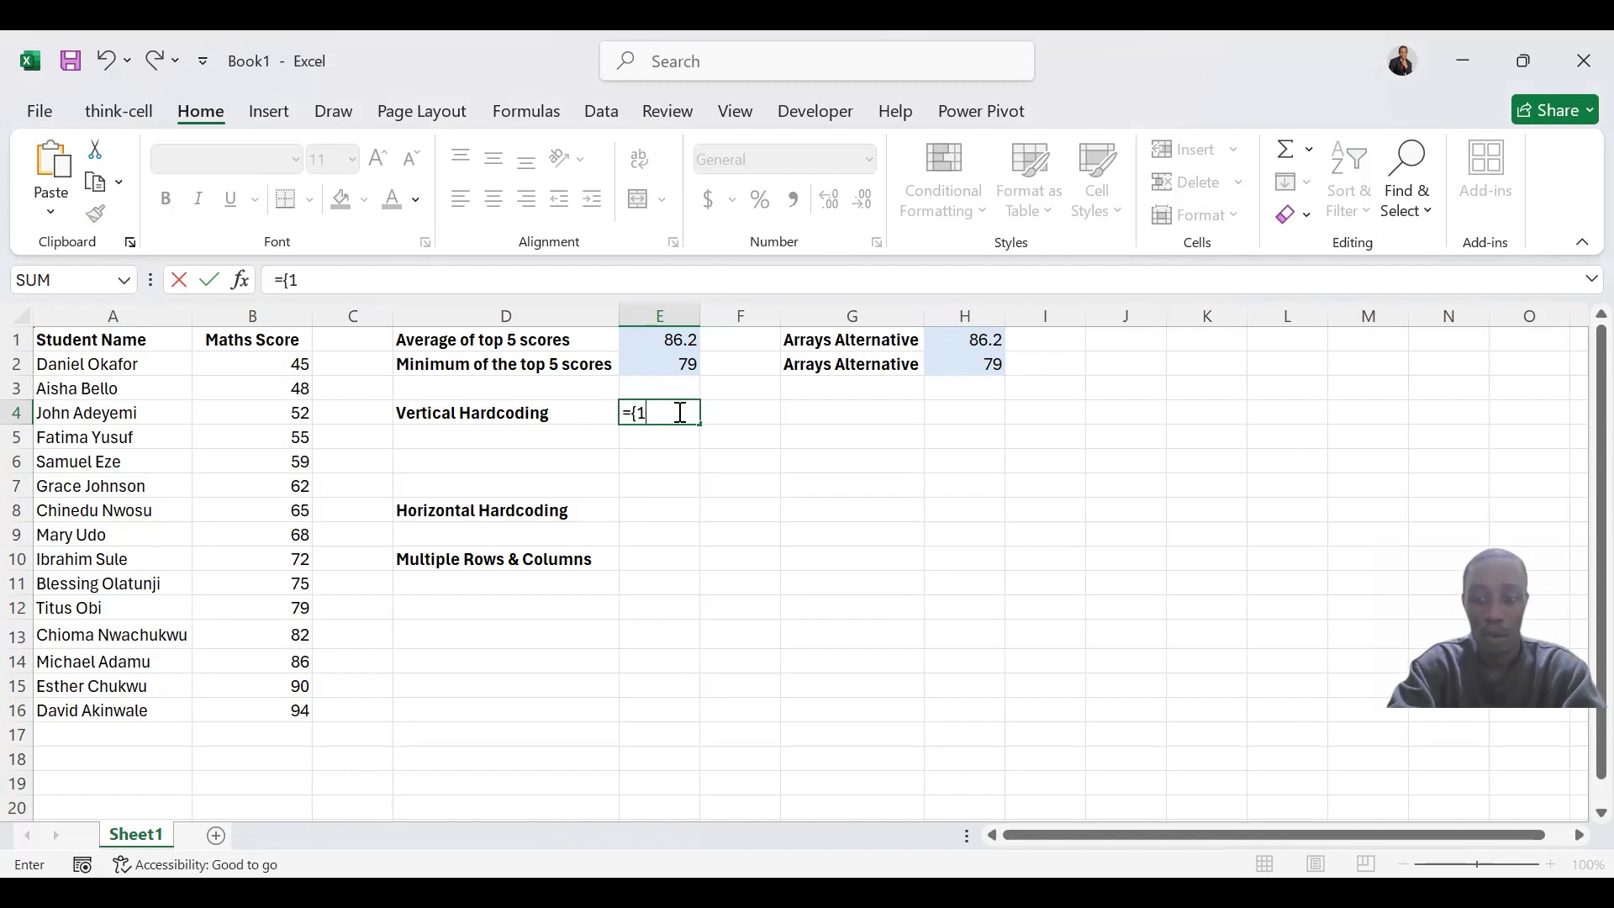
text(;2;3})
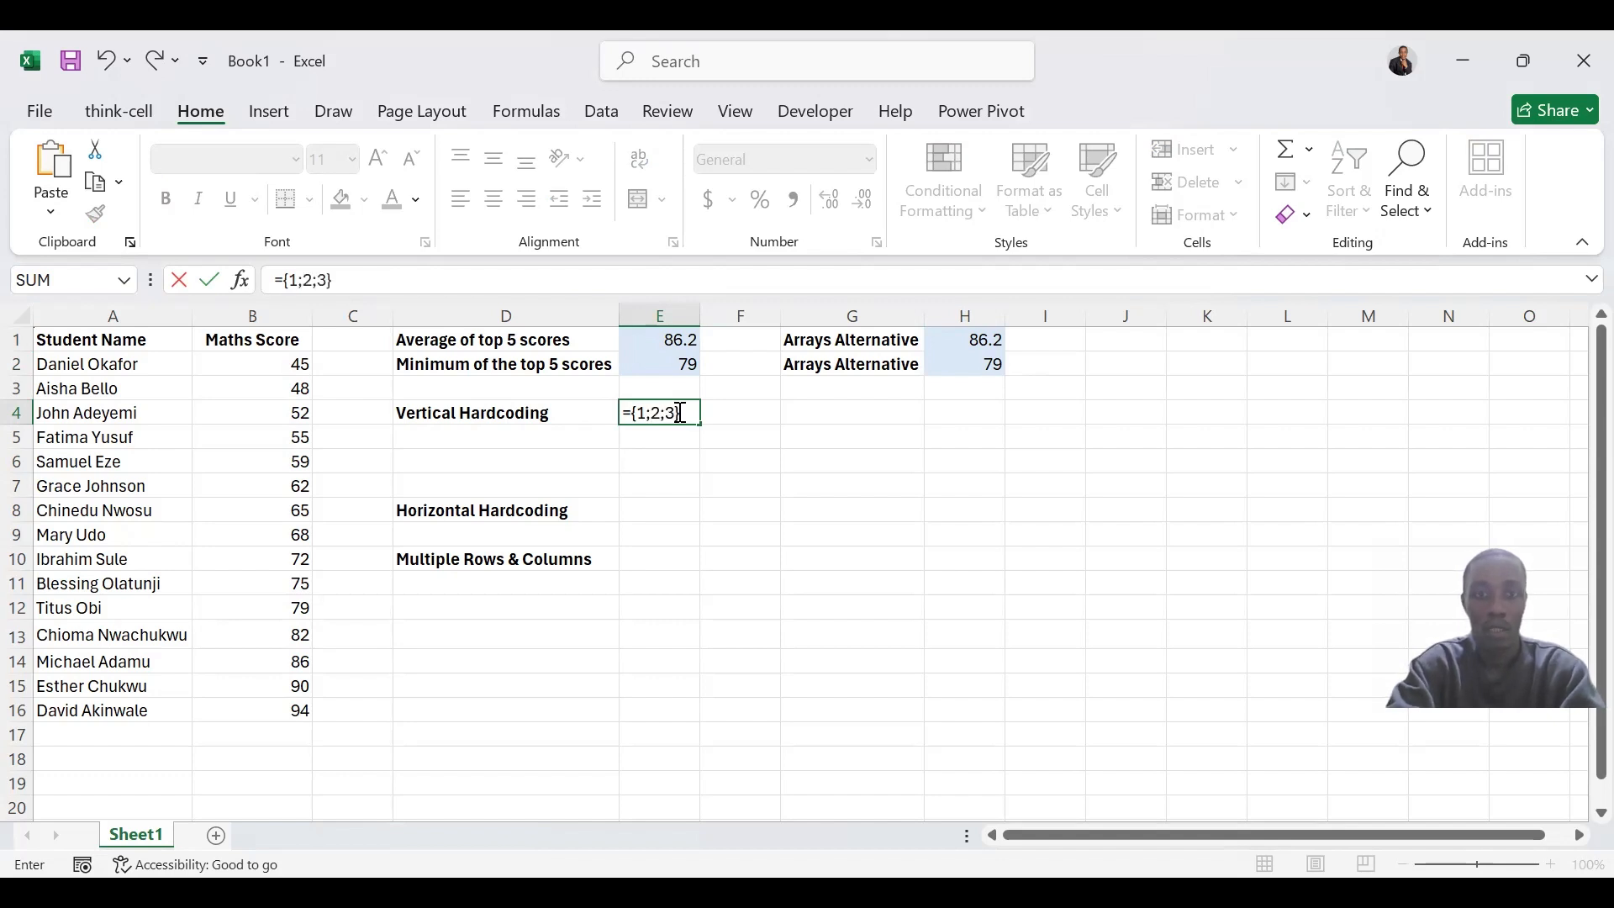
key(Return)
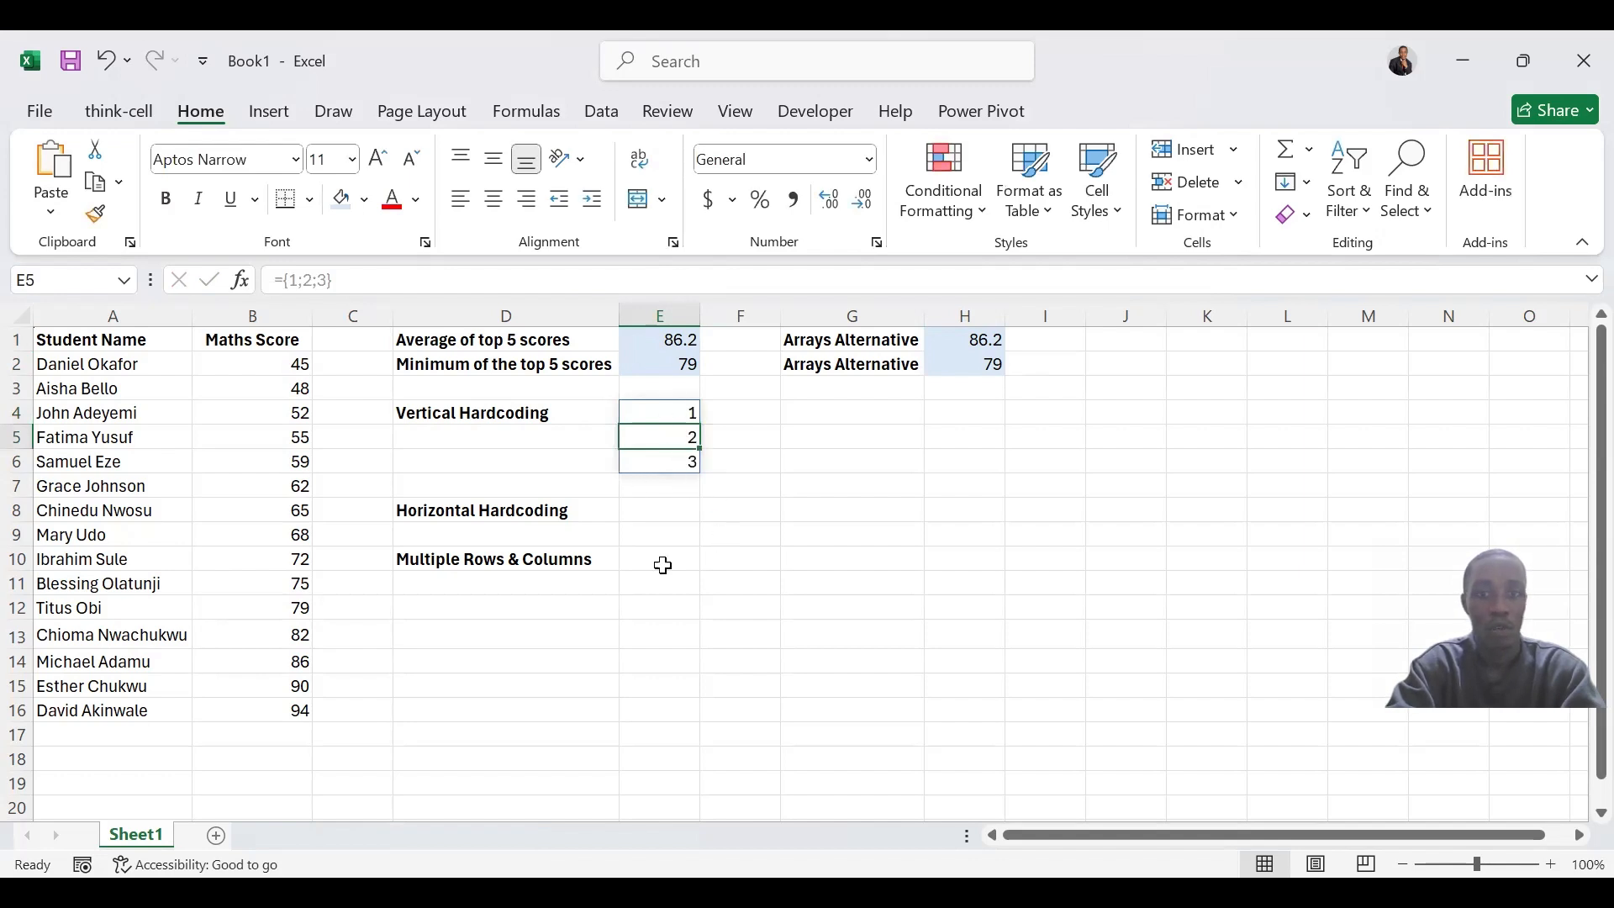
Enter the horizontal array constant ={1,2,3} in E8, beside the Horizontal Hardcoding label
click(667, 506)
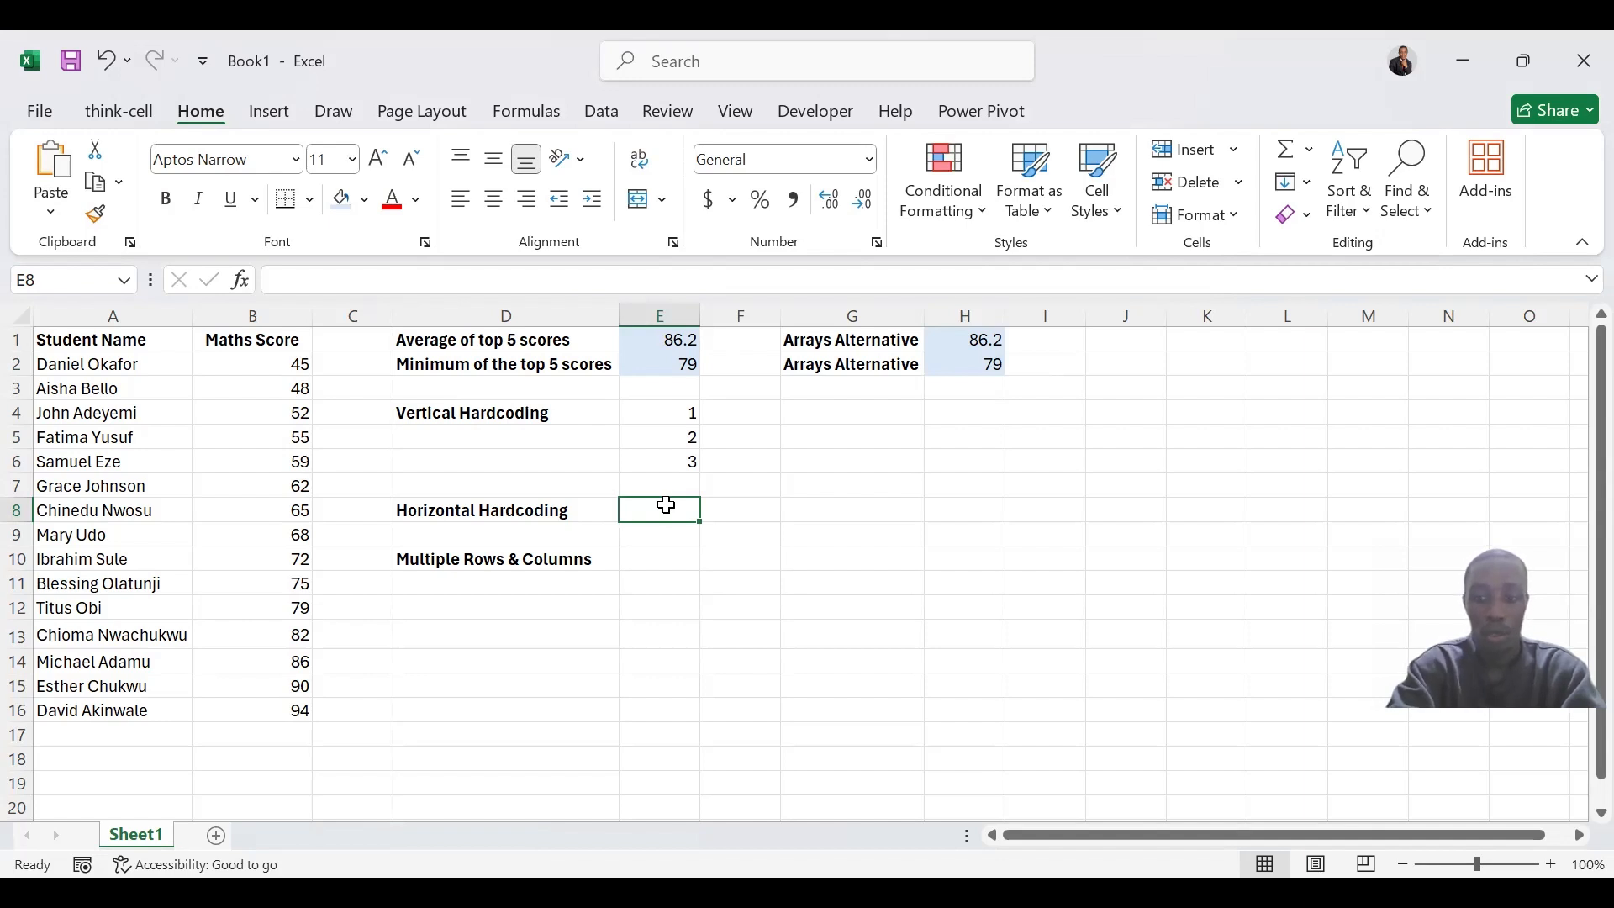
text(={)
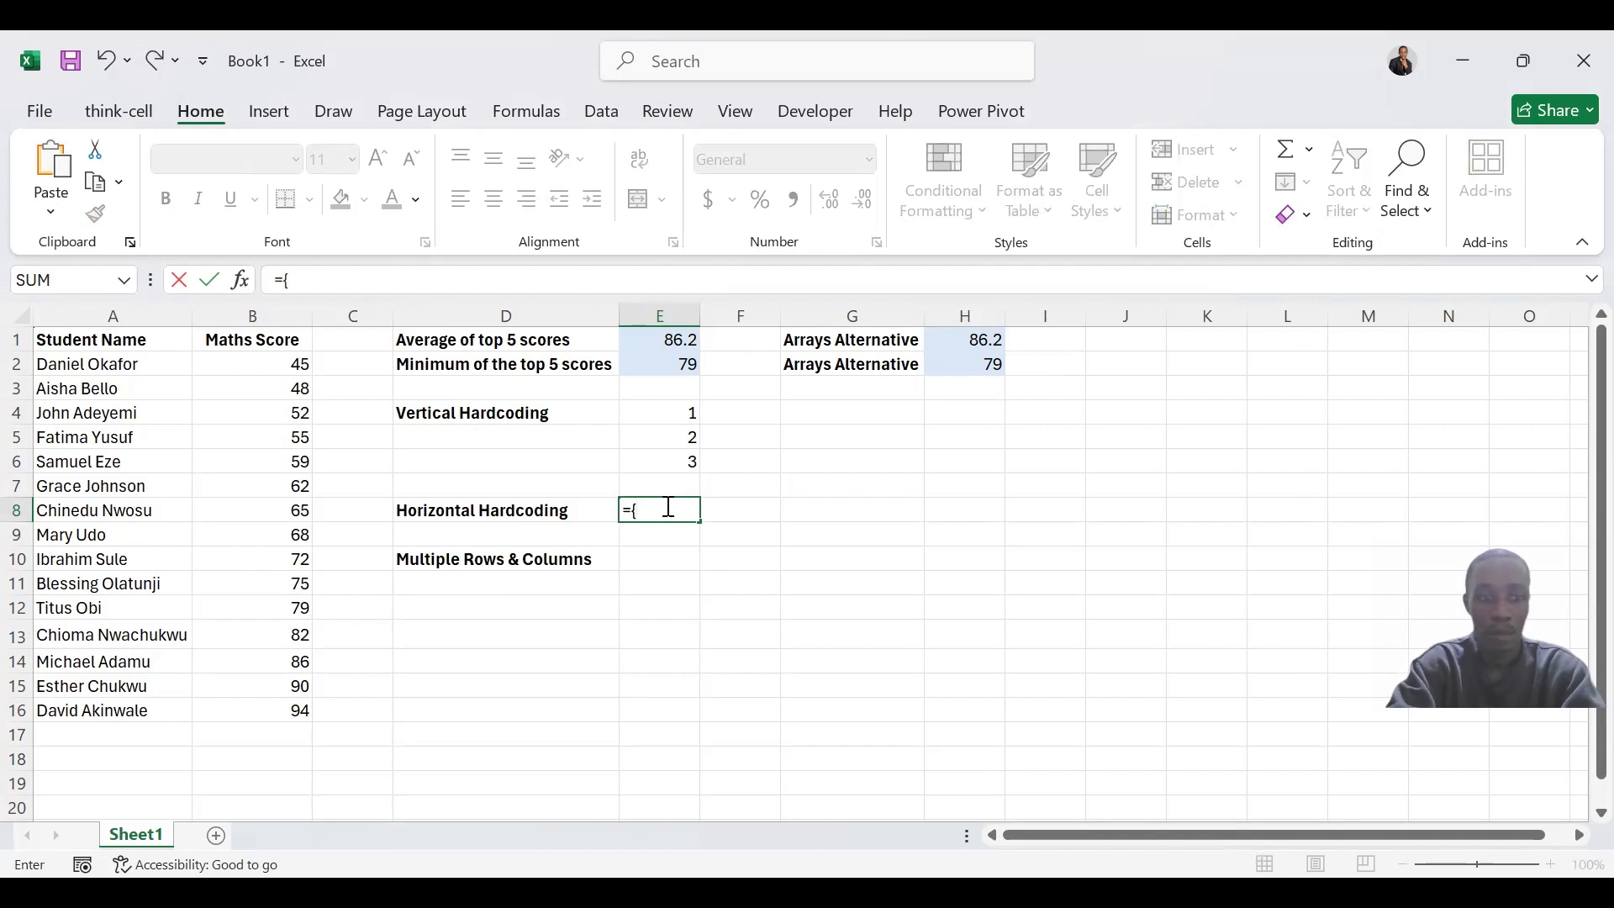
text(1,2,3)
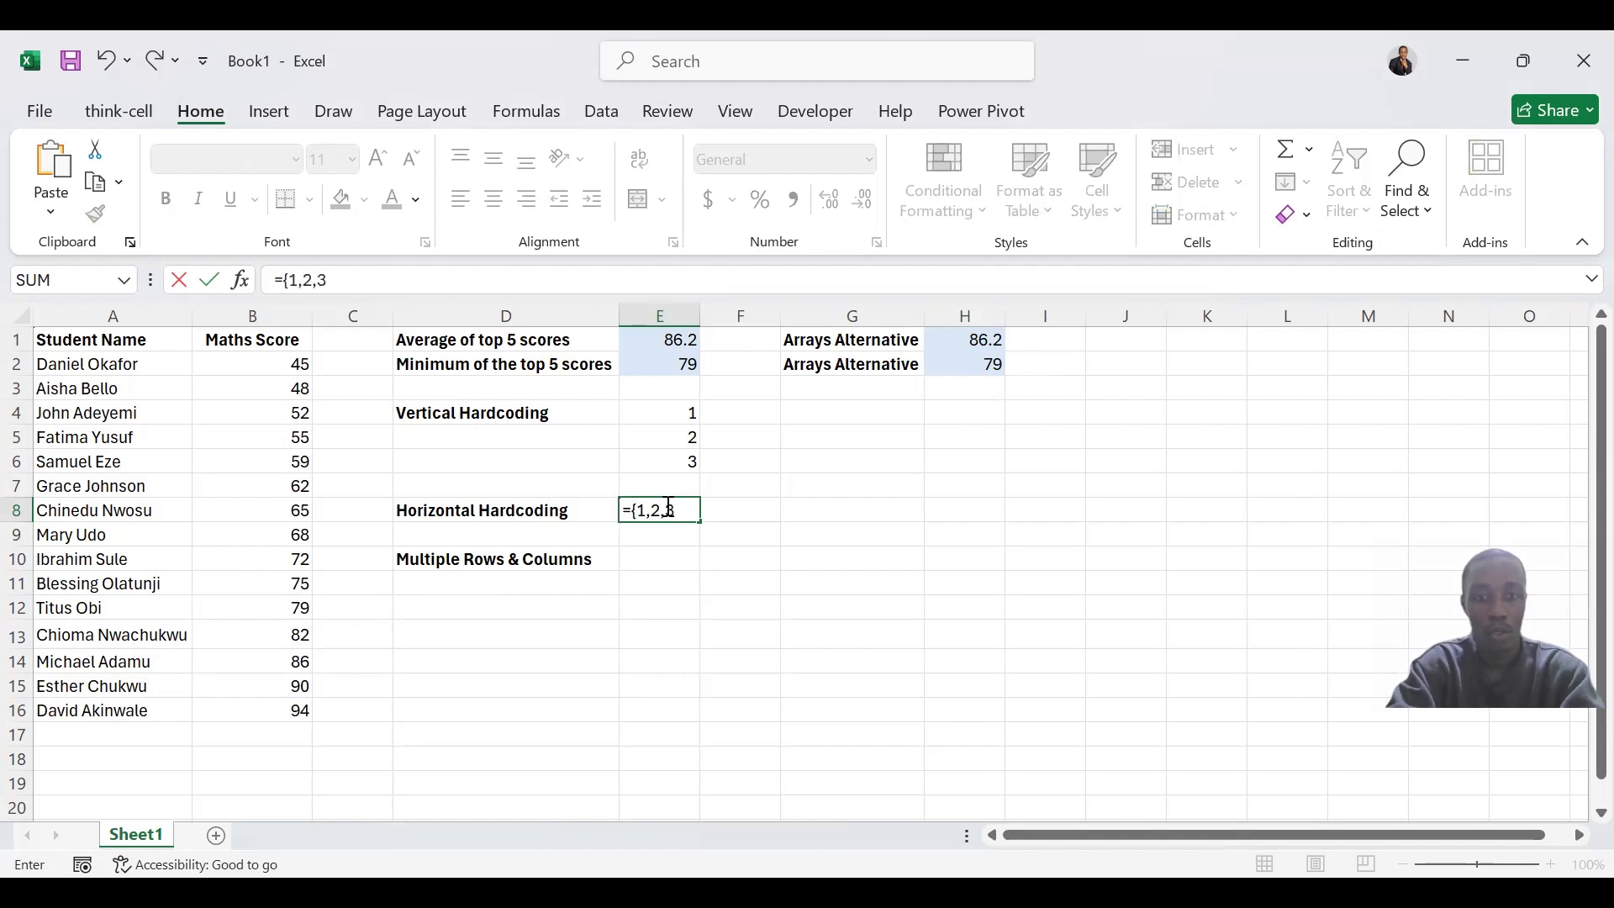
text(})
key(Return)
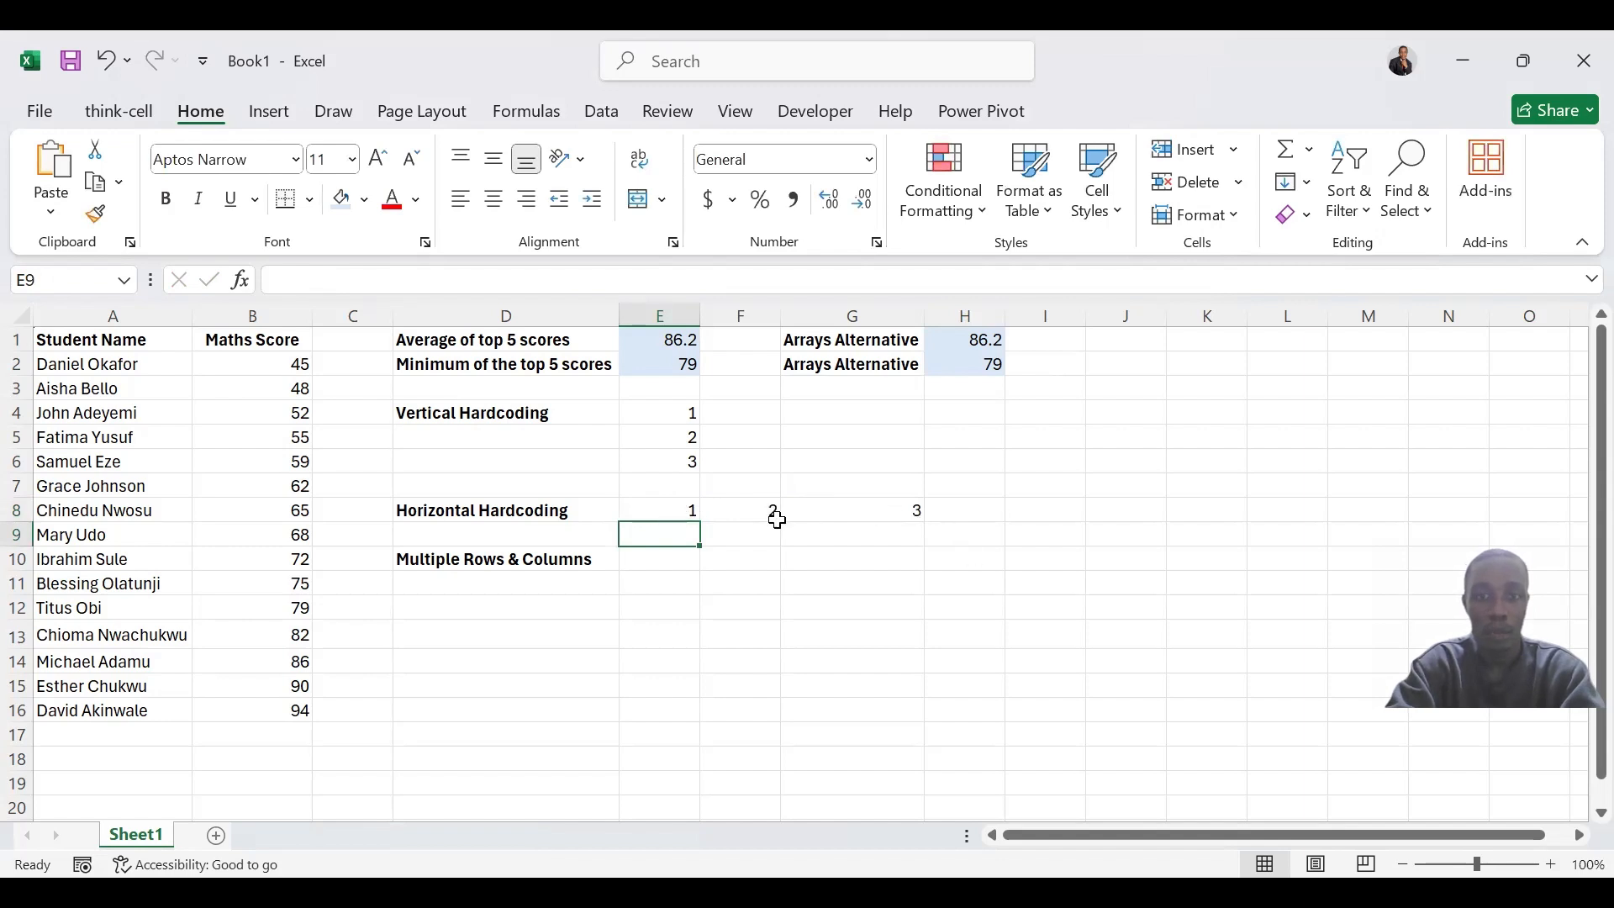
Examine the formulas behind the spilled cells of the horizontal array in row 8 and the vertical array starting in E4
click(675, 505)
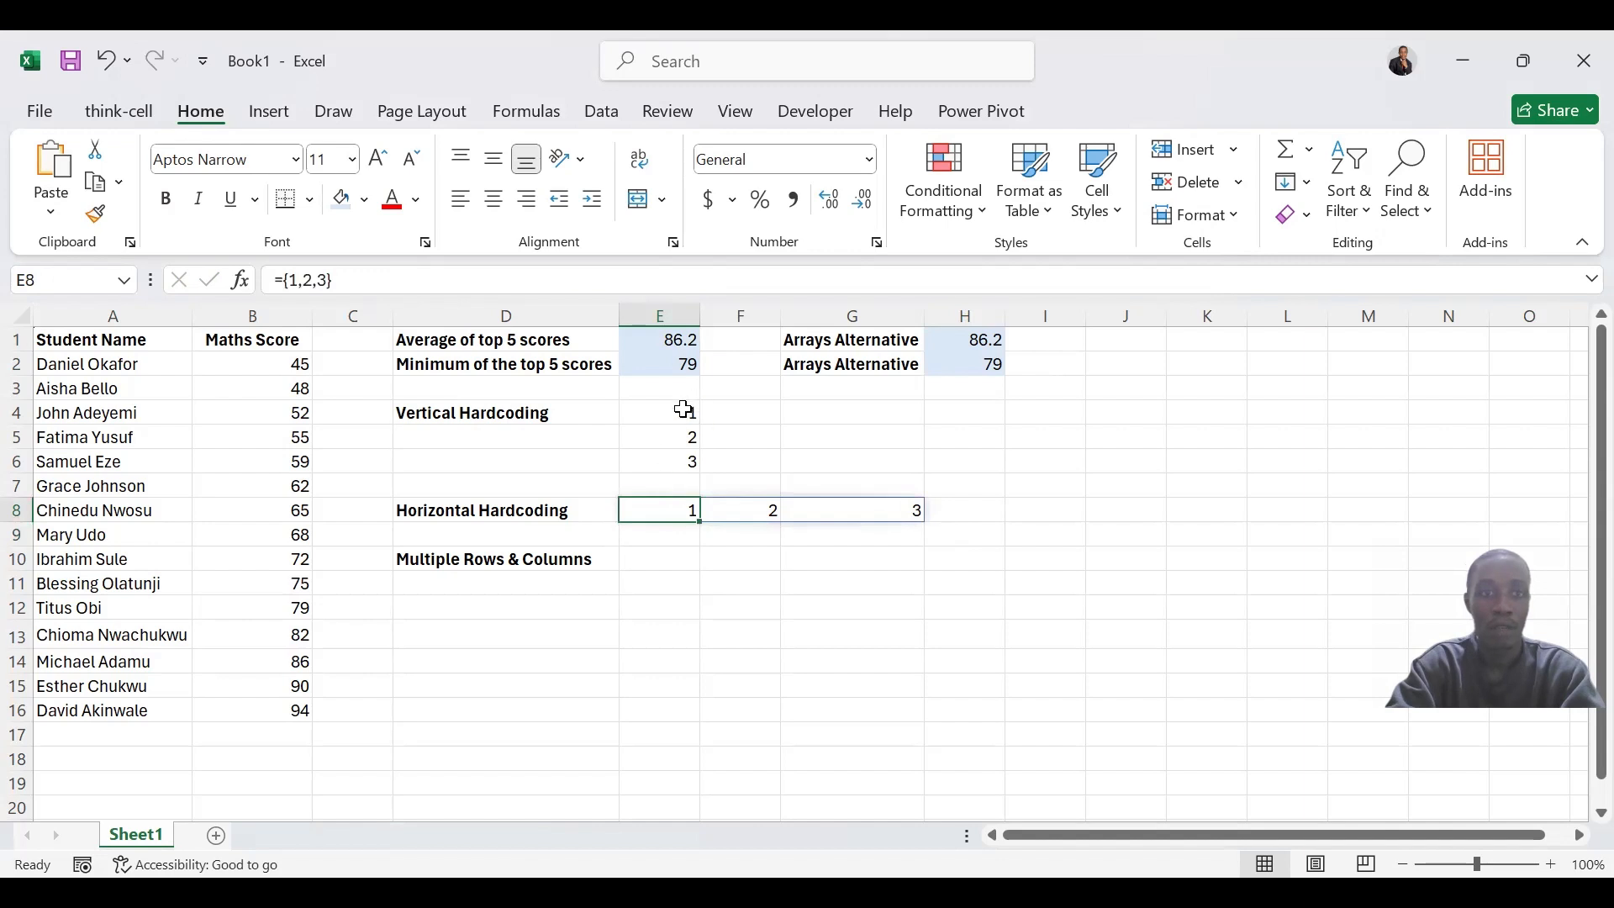
click(738, 506)
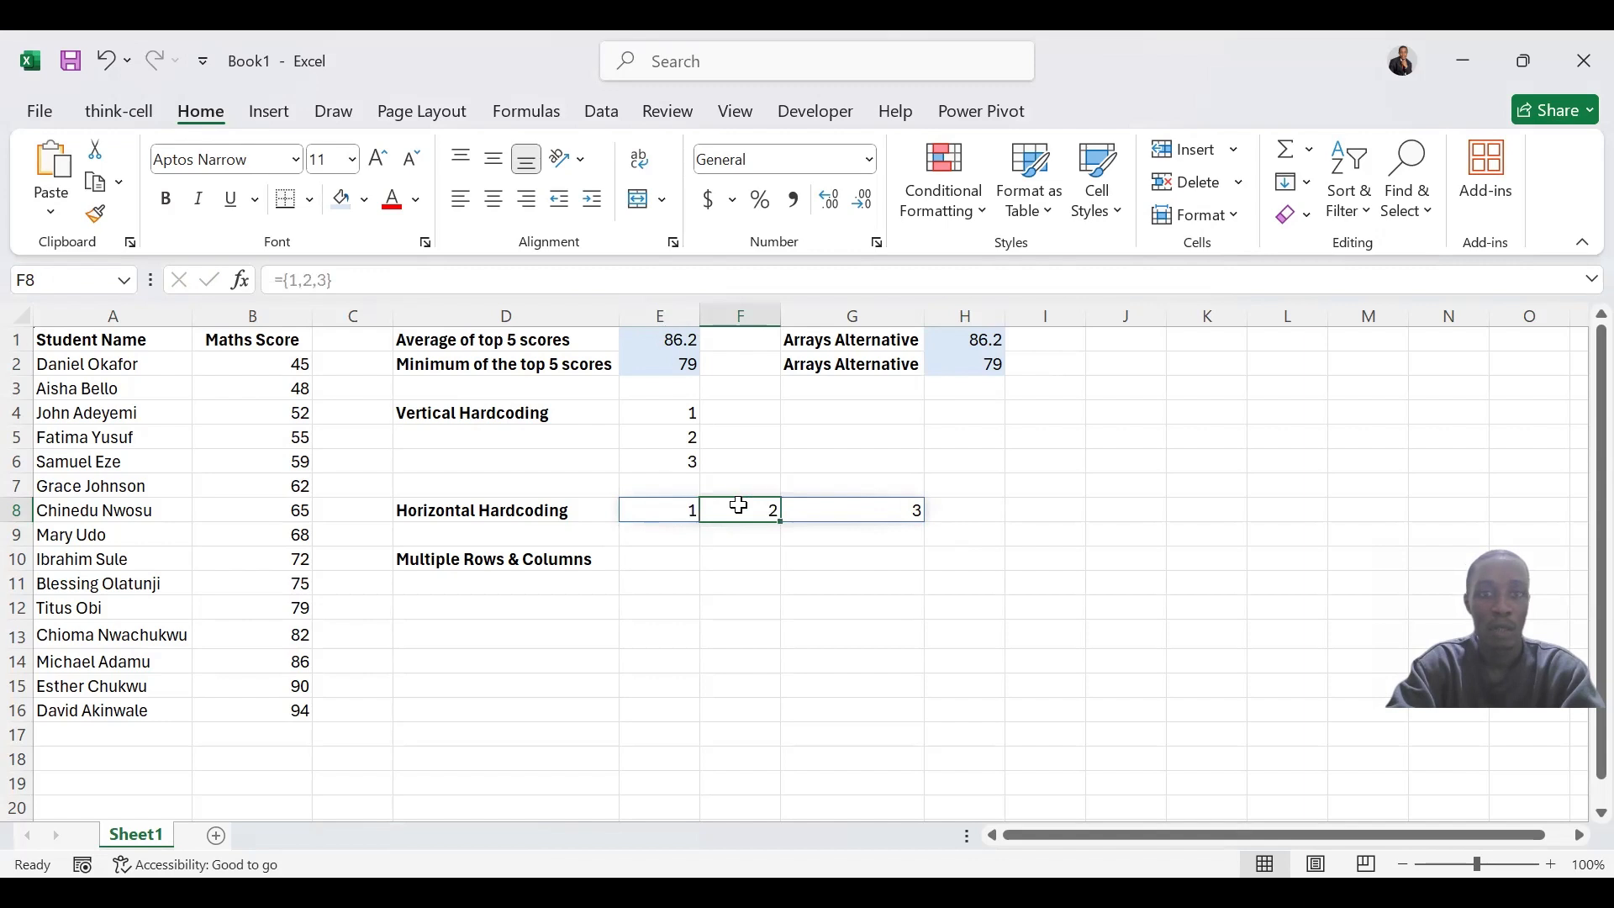
drag(886, 528, 880, 513)
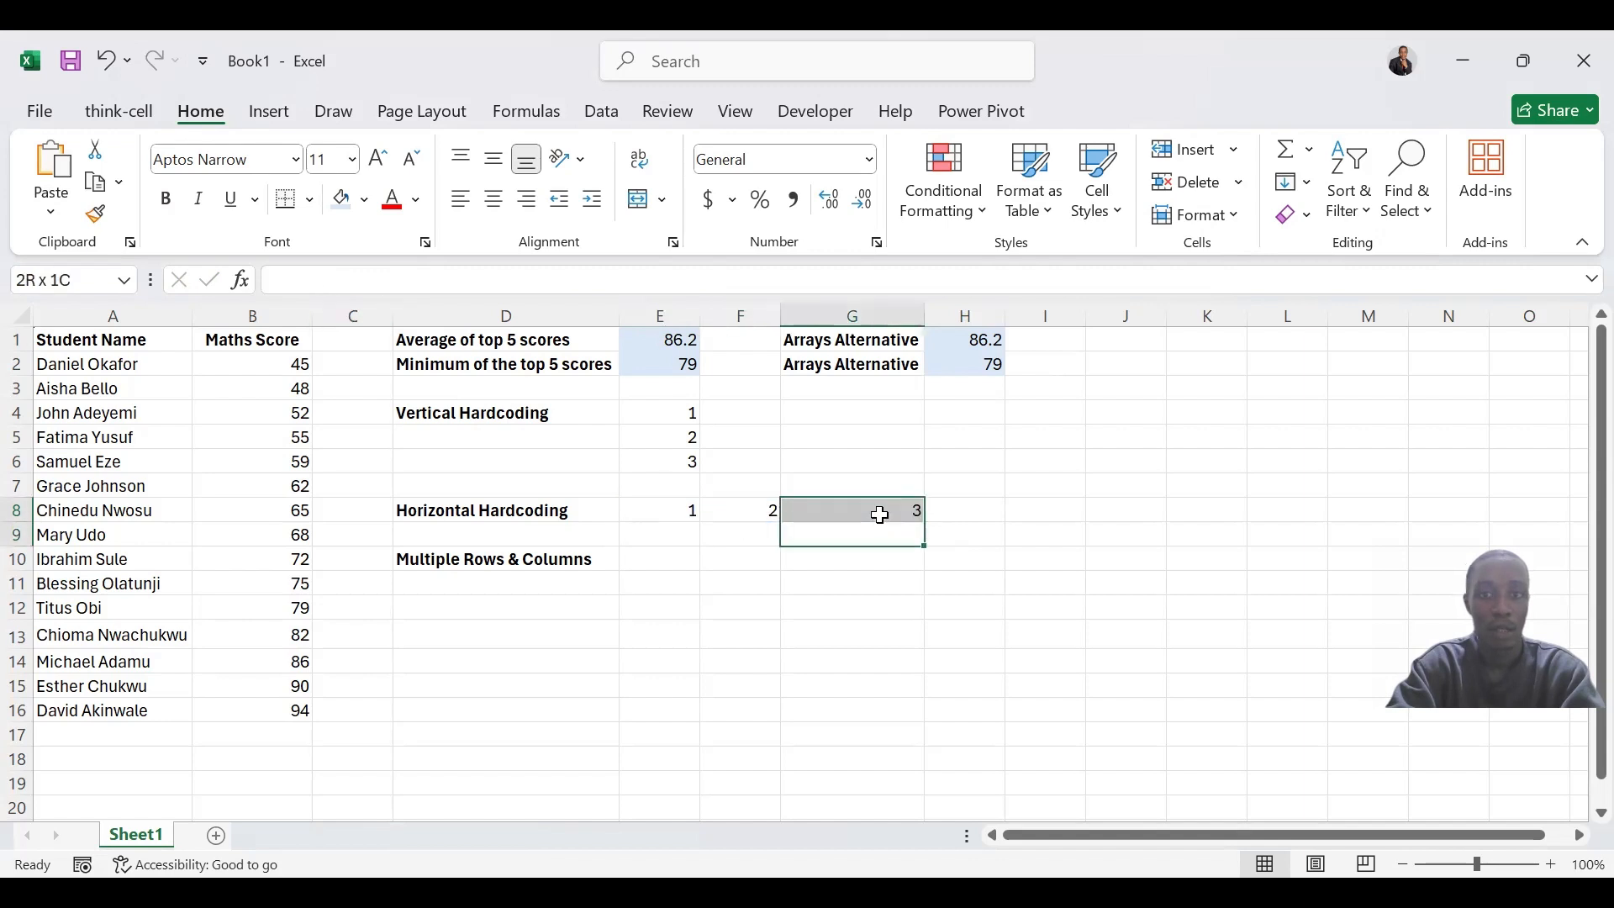
click(881, 515)
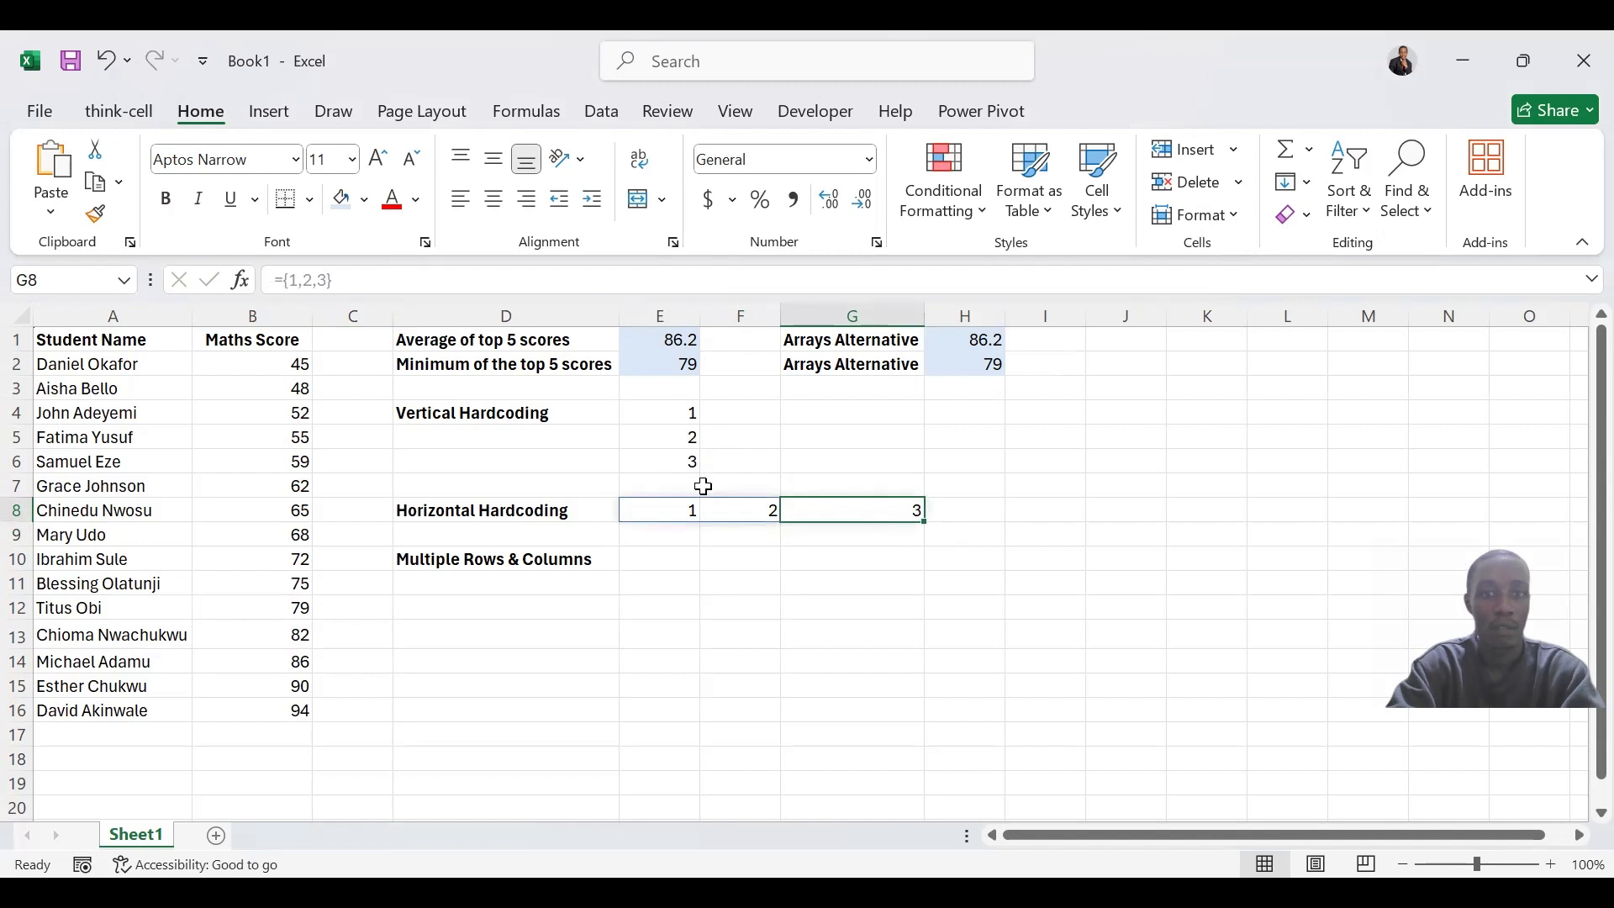
click(683, 504)
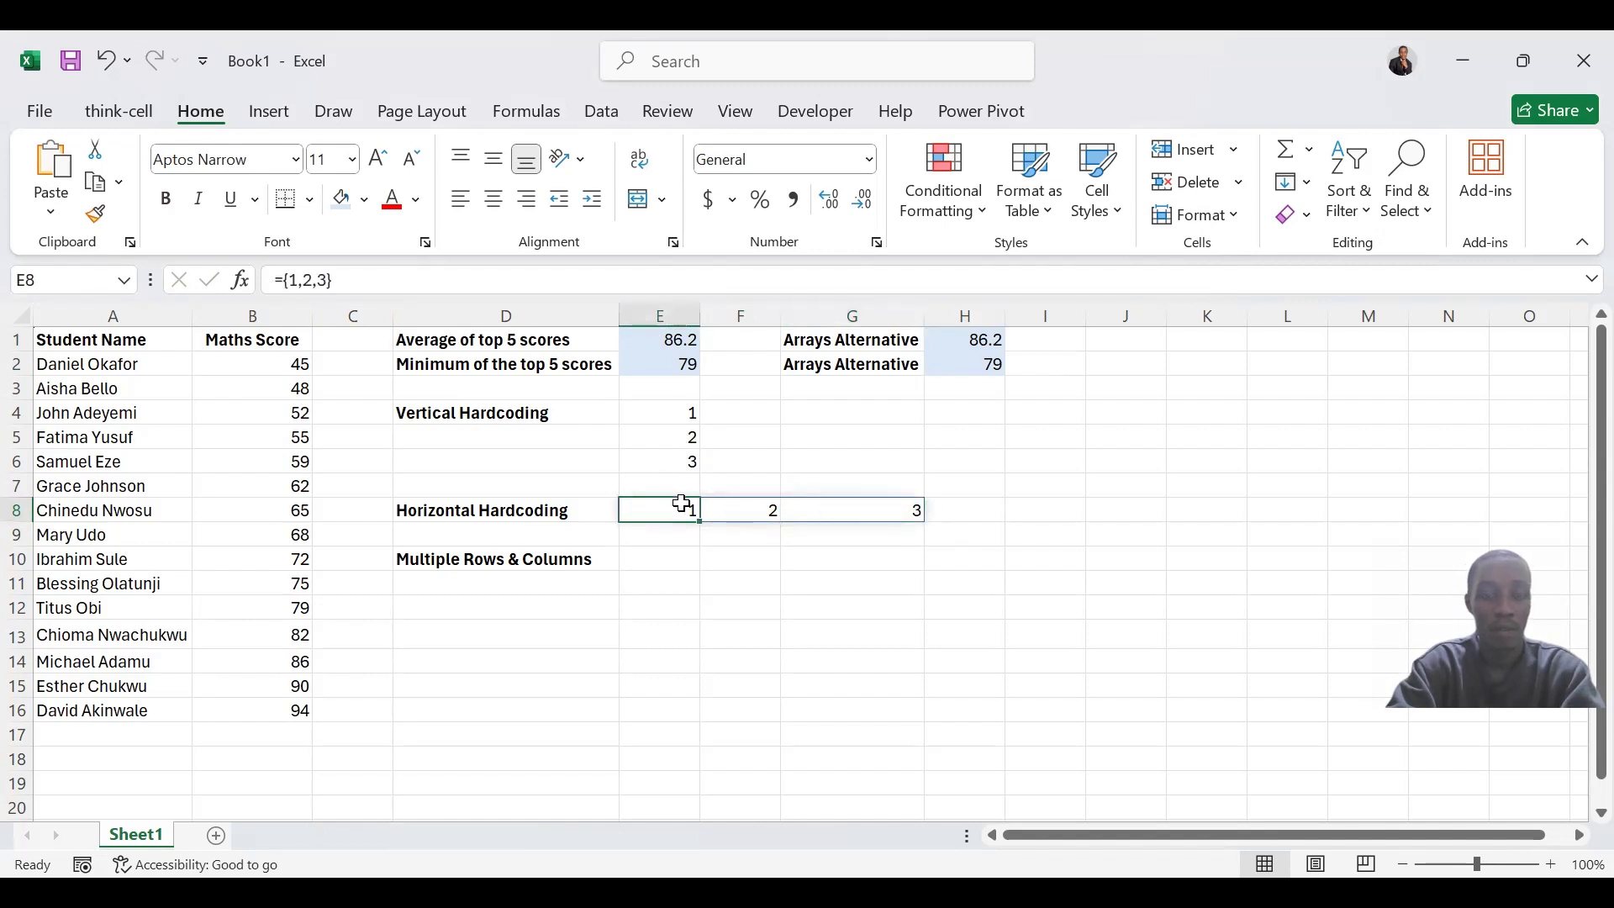
click(694, 411)
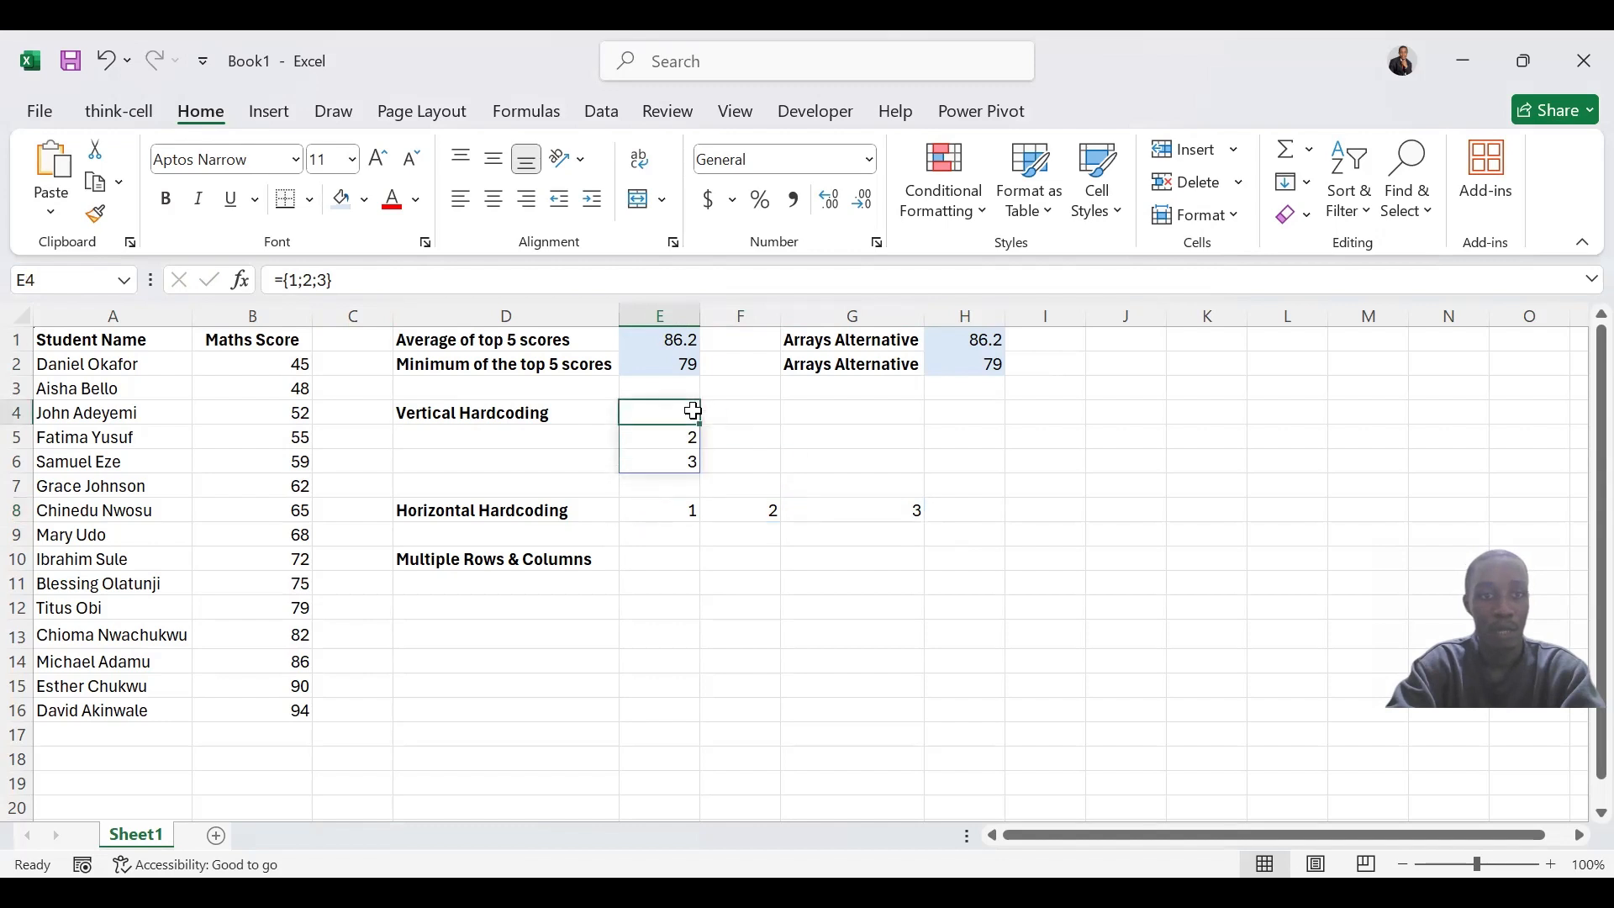
click(689, 441)
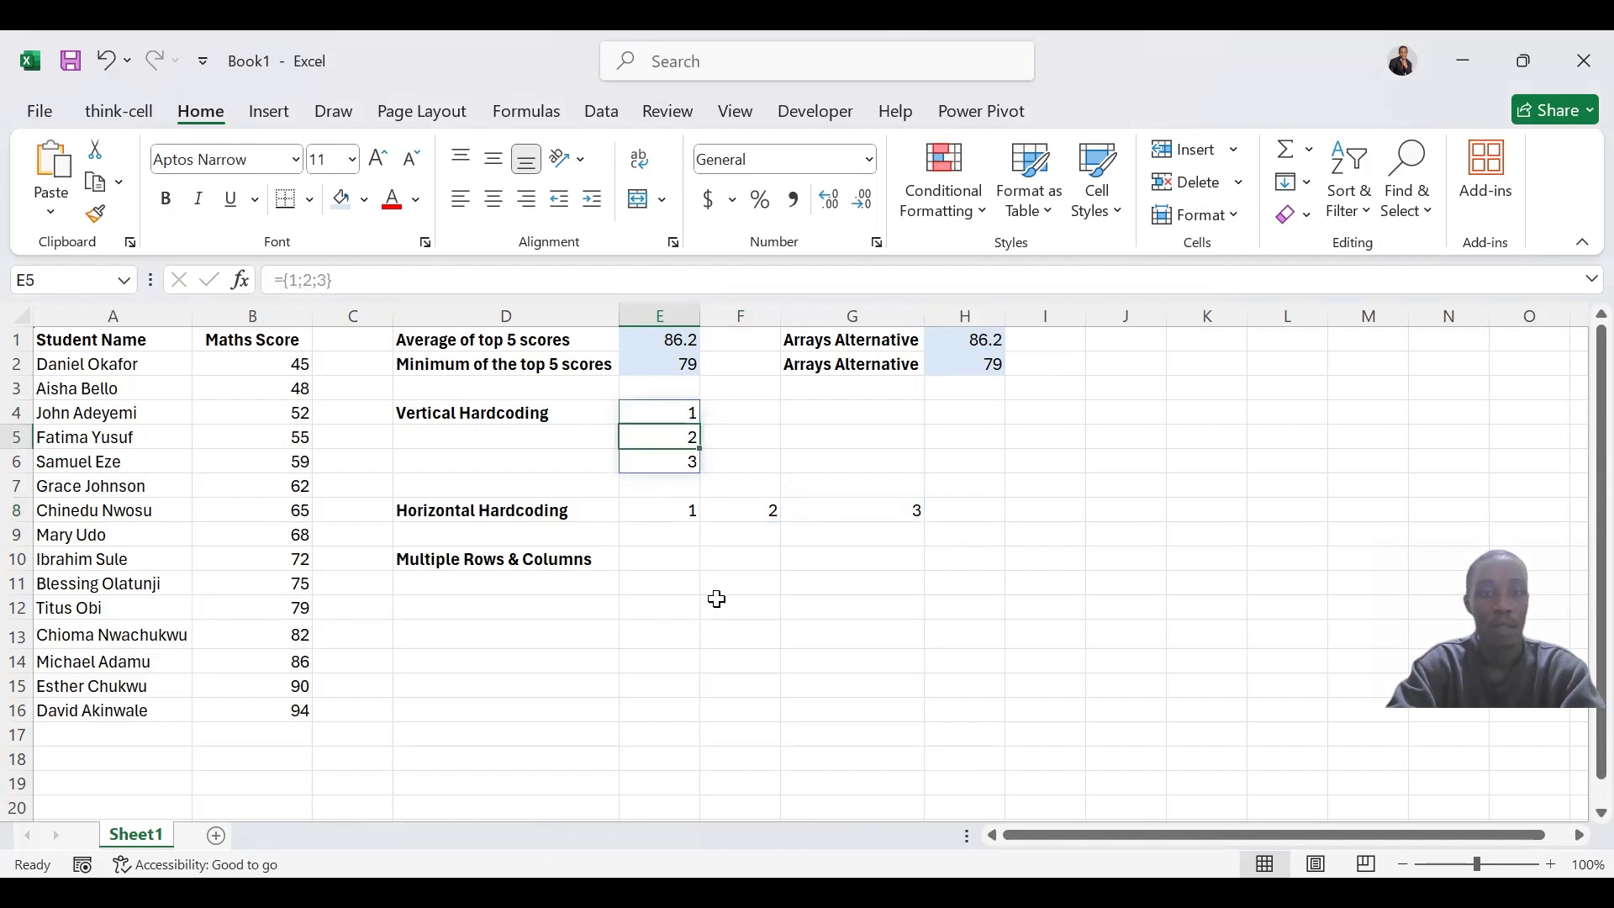
Enter the three-row, three-column array constant ={1,2,3;4,5,6;7,8,9} in E10, beside the Multiple Rows & Columns label
click(668, 564)
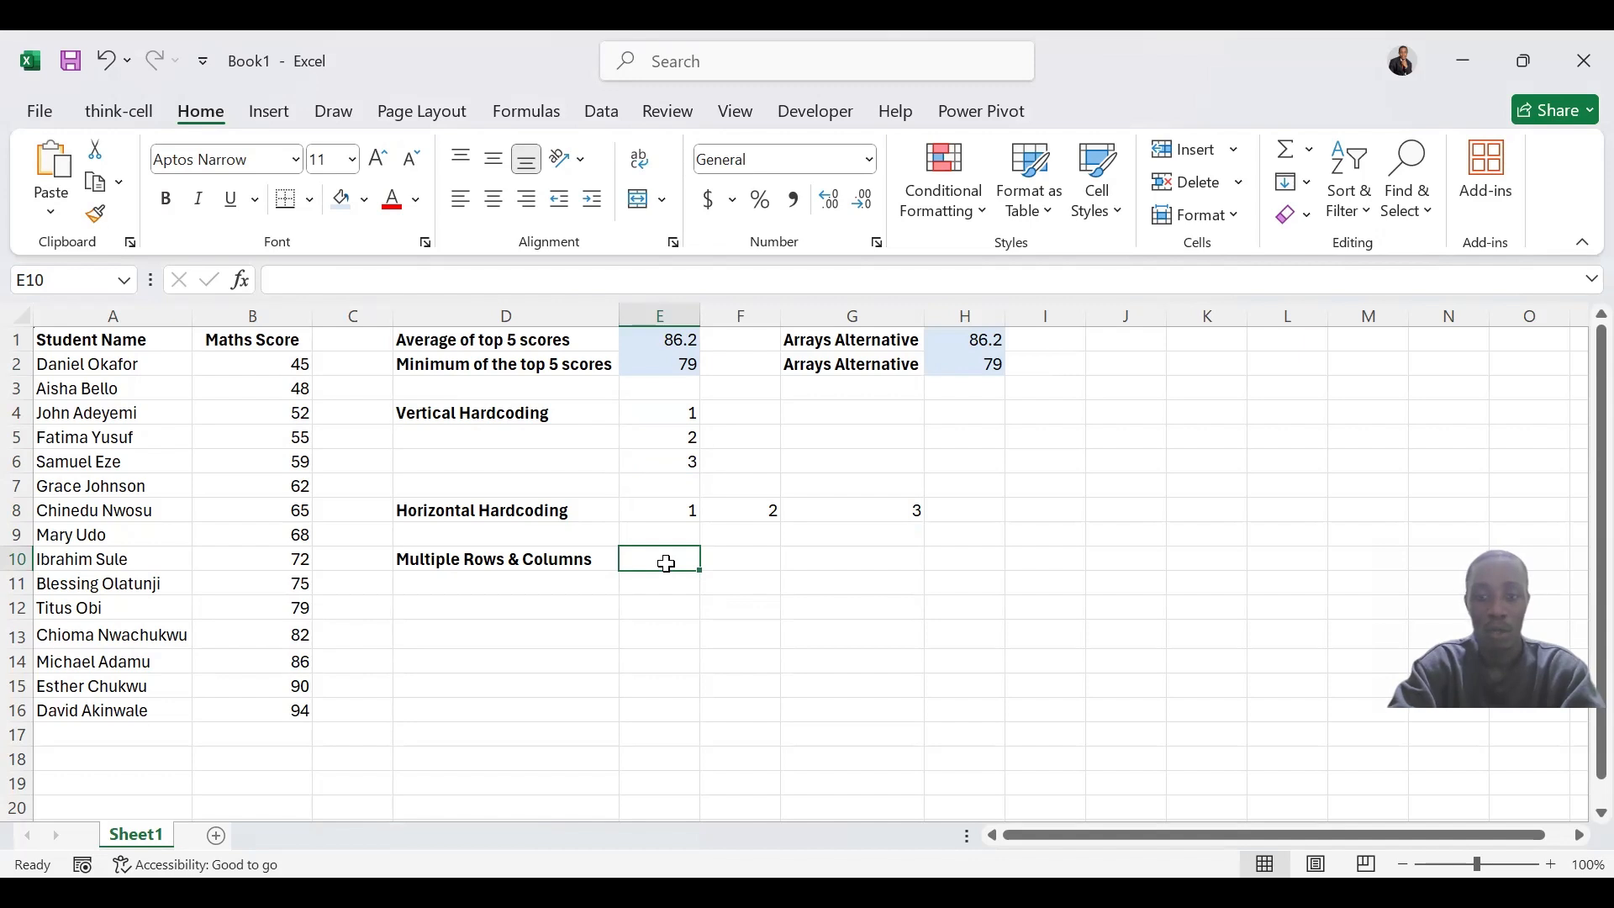
text(=)
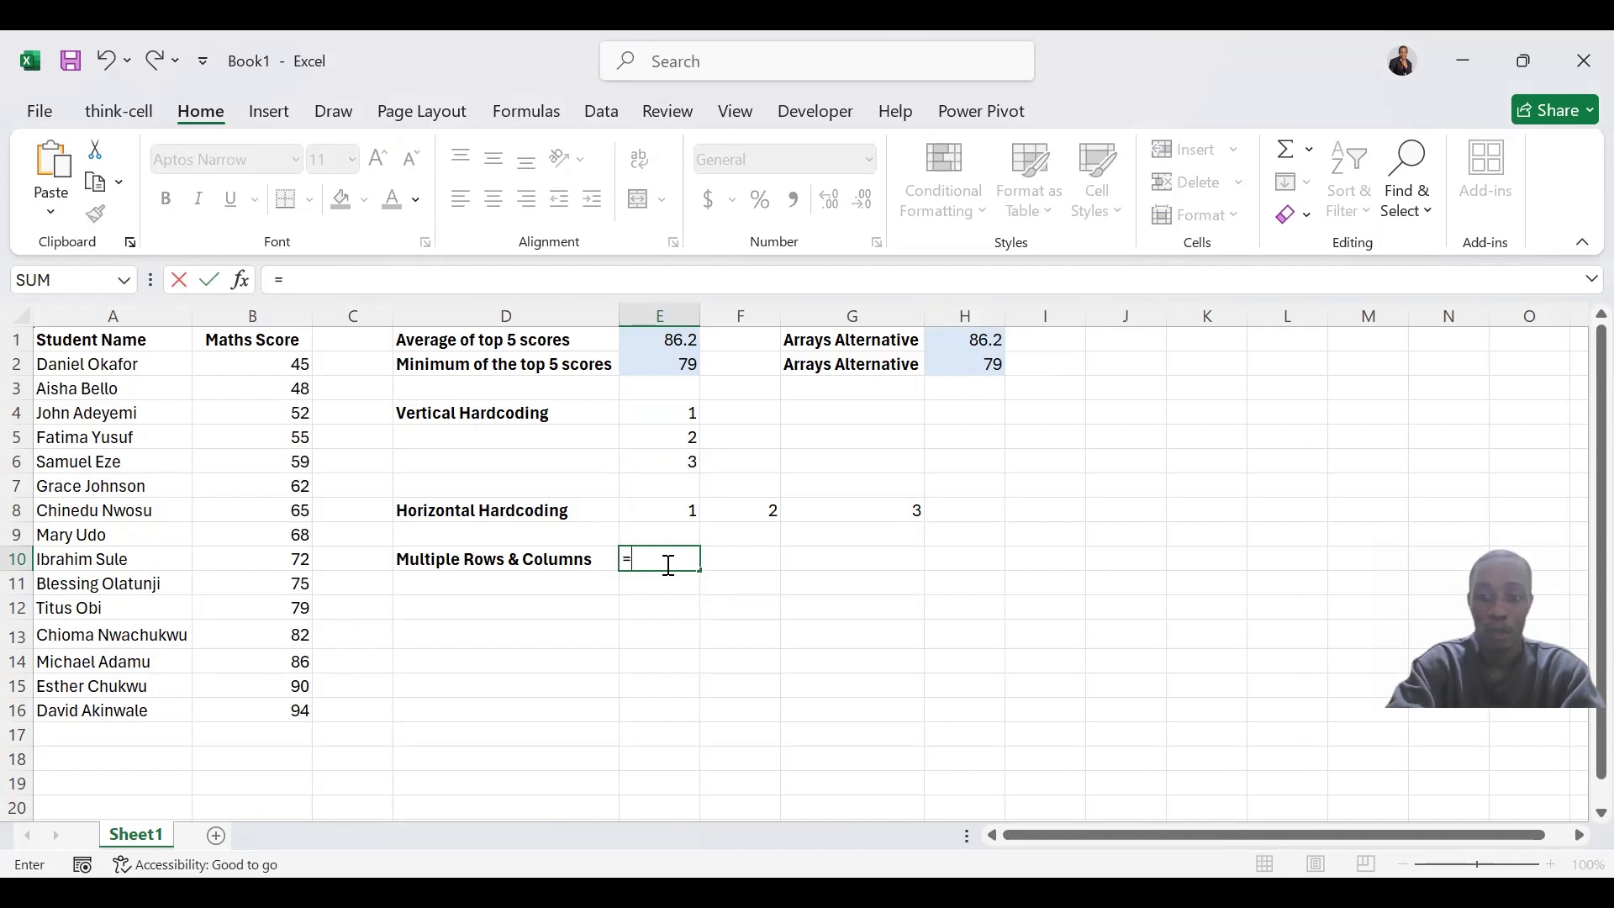
text({)
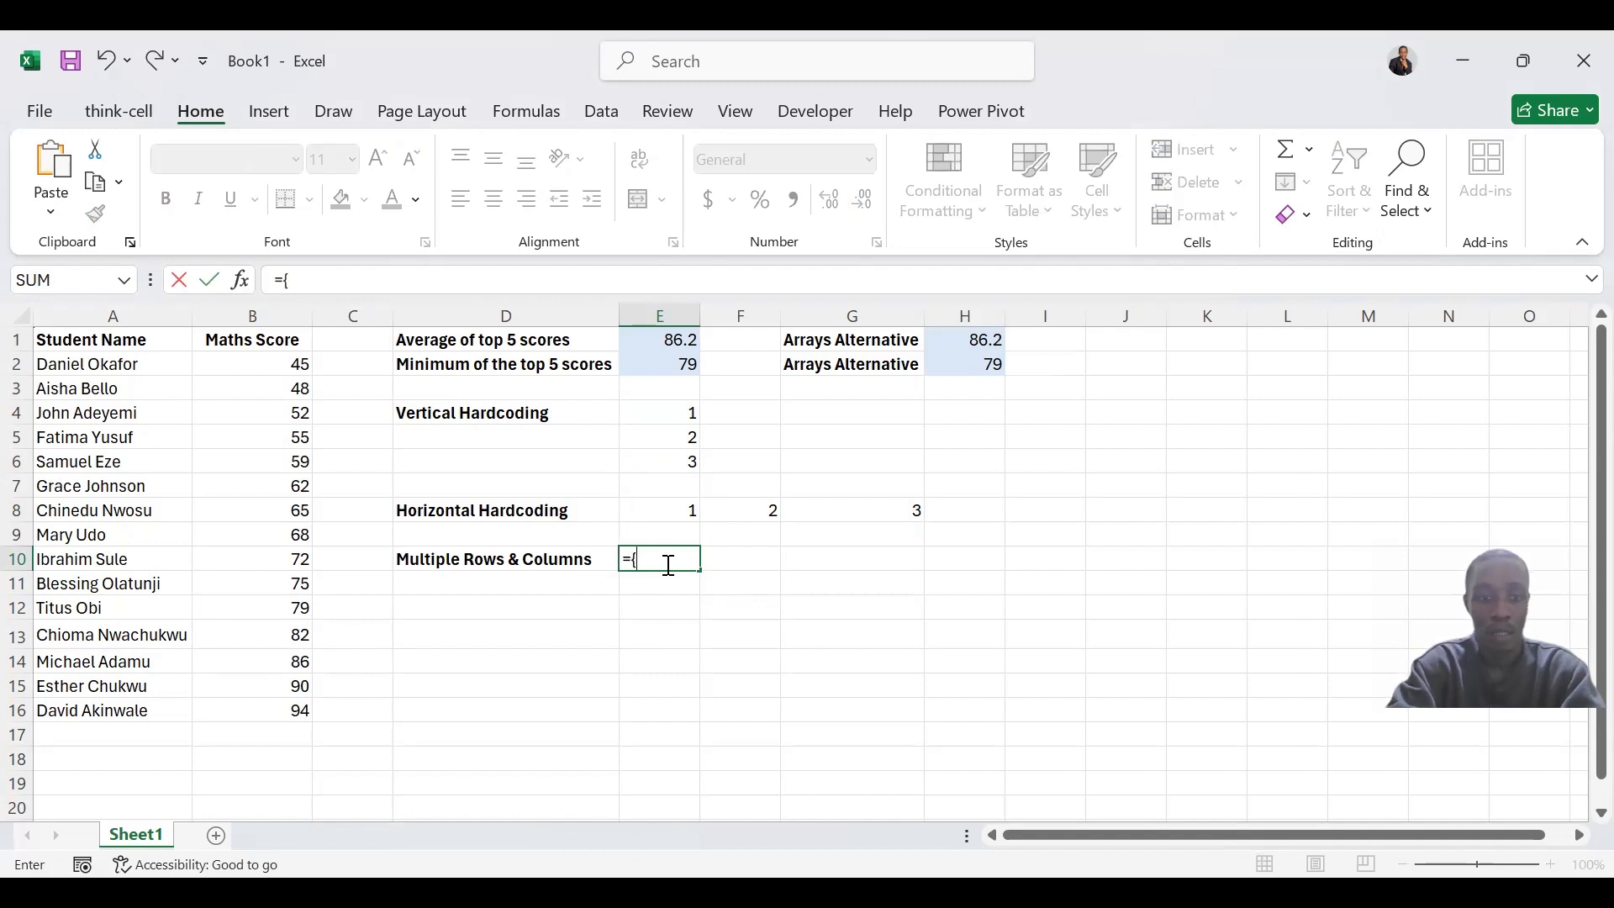
text(1)
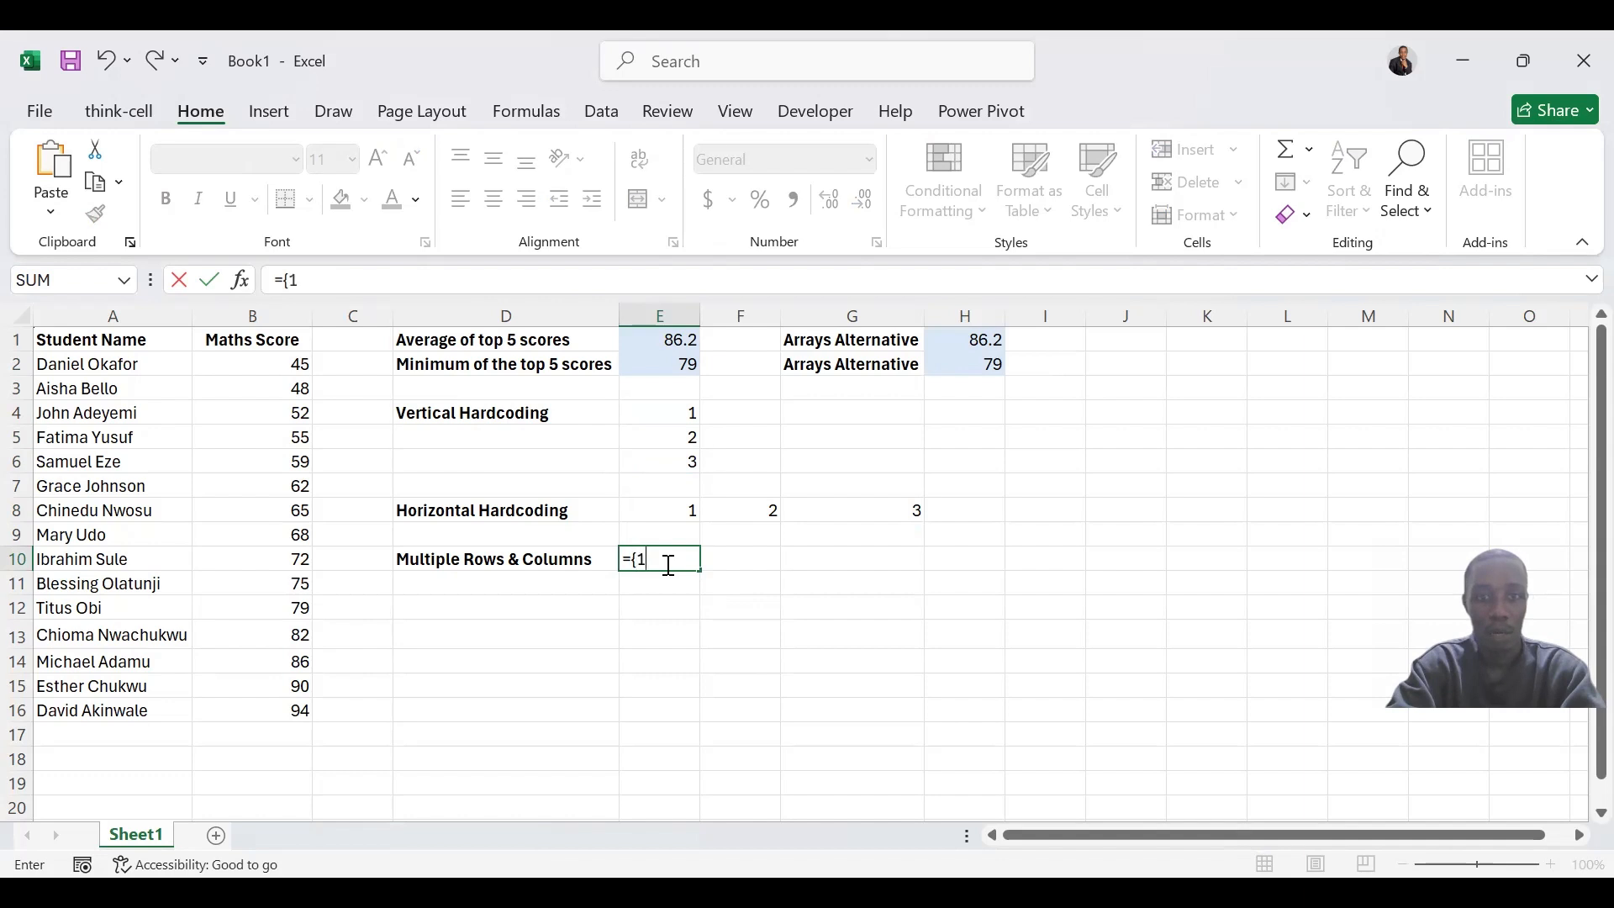
text(,2,3)
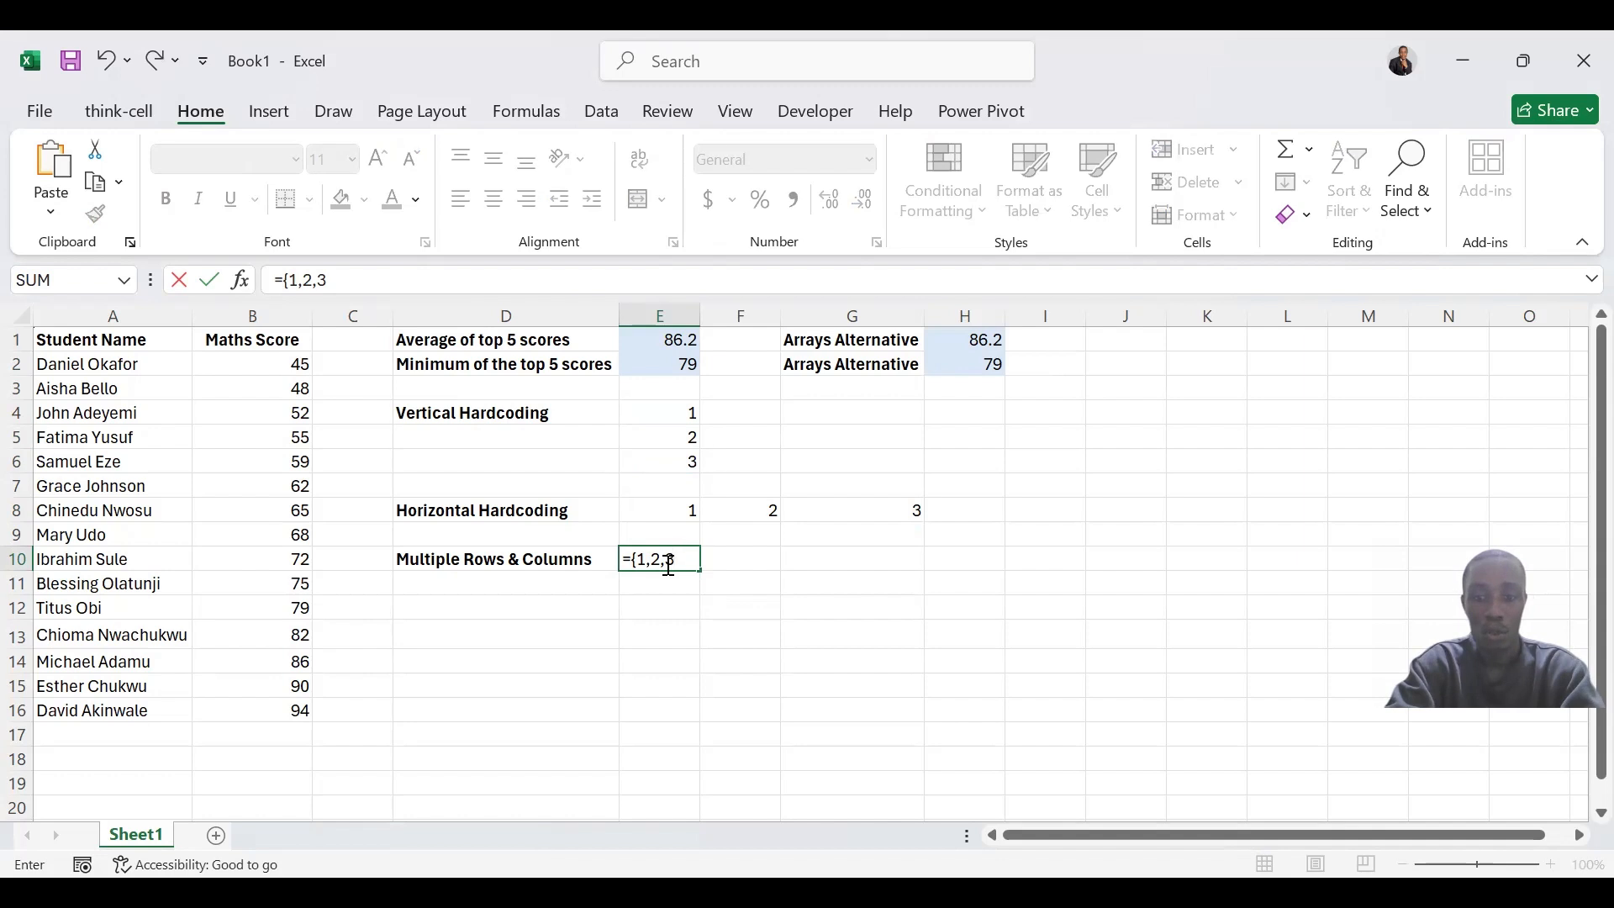
text(;4,5,6)
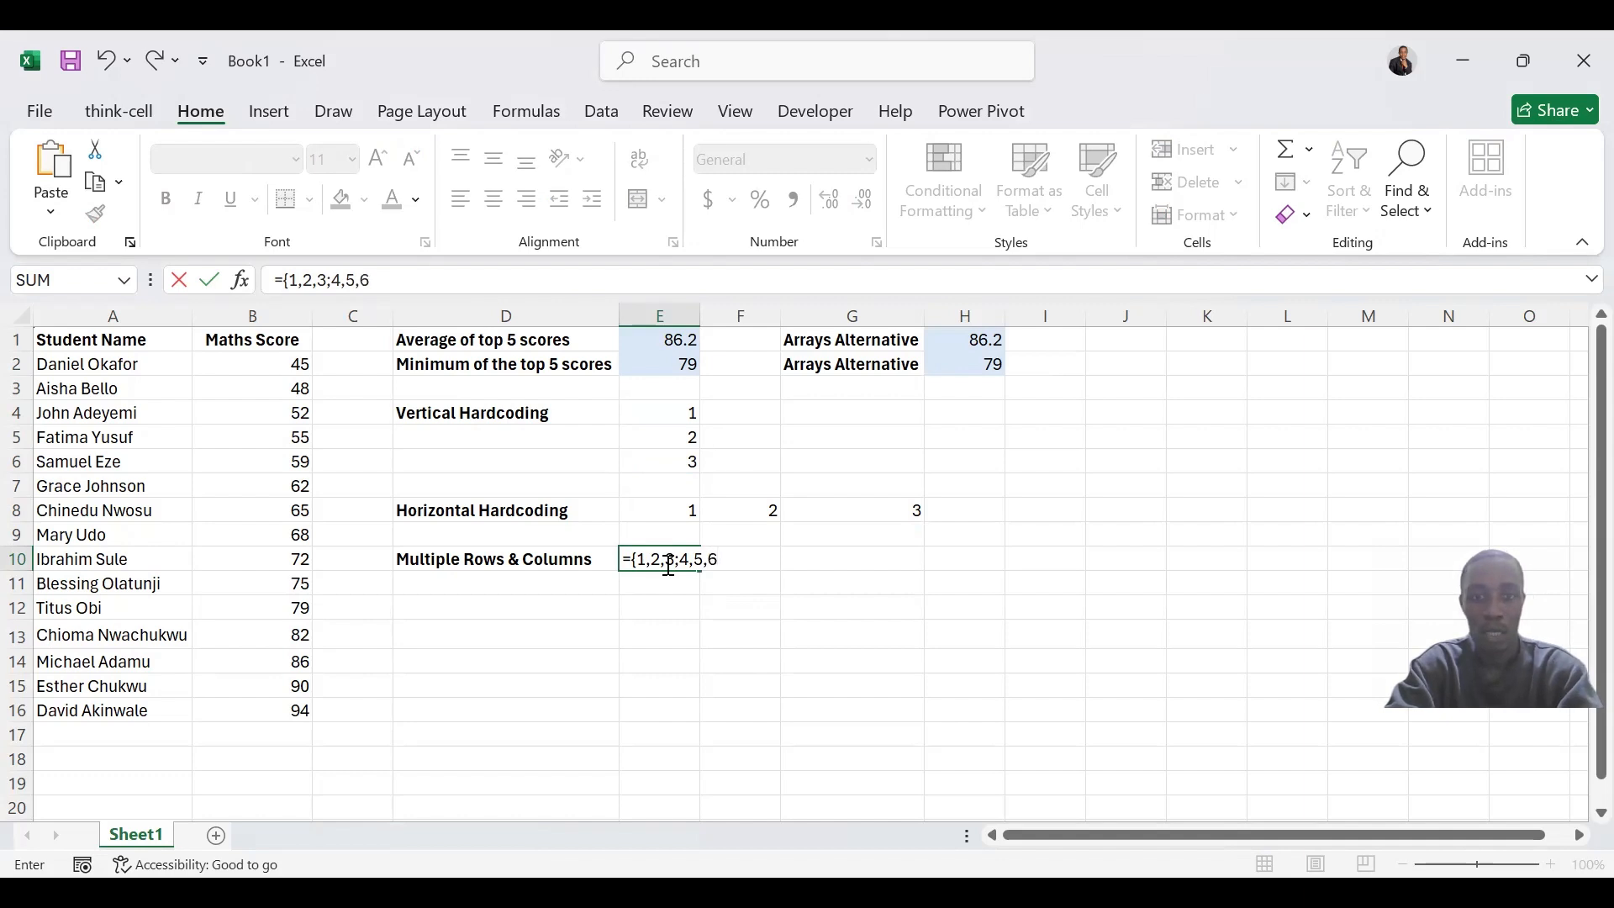
text(;7)
text(,)
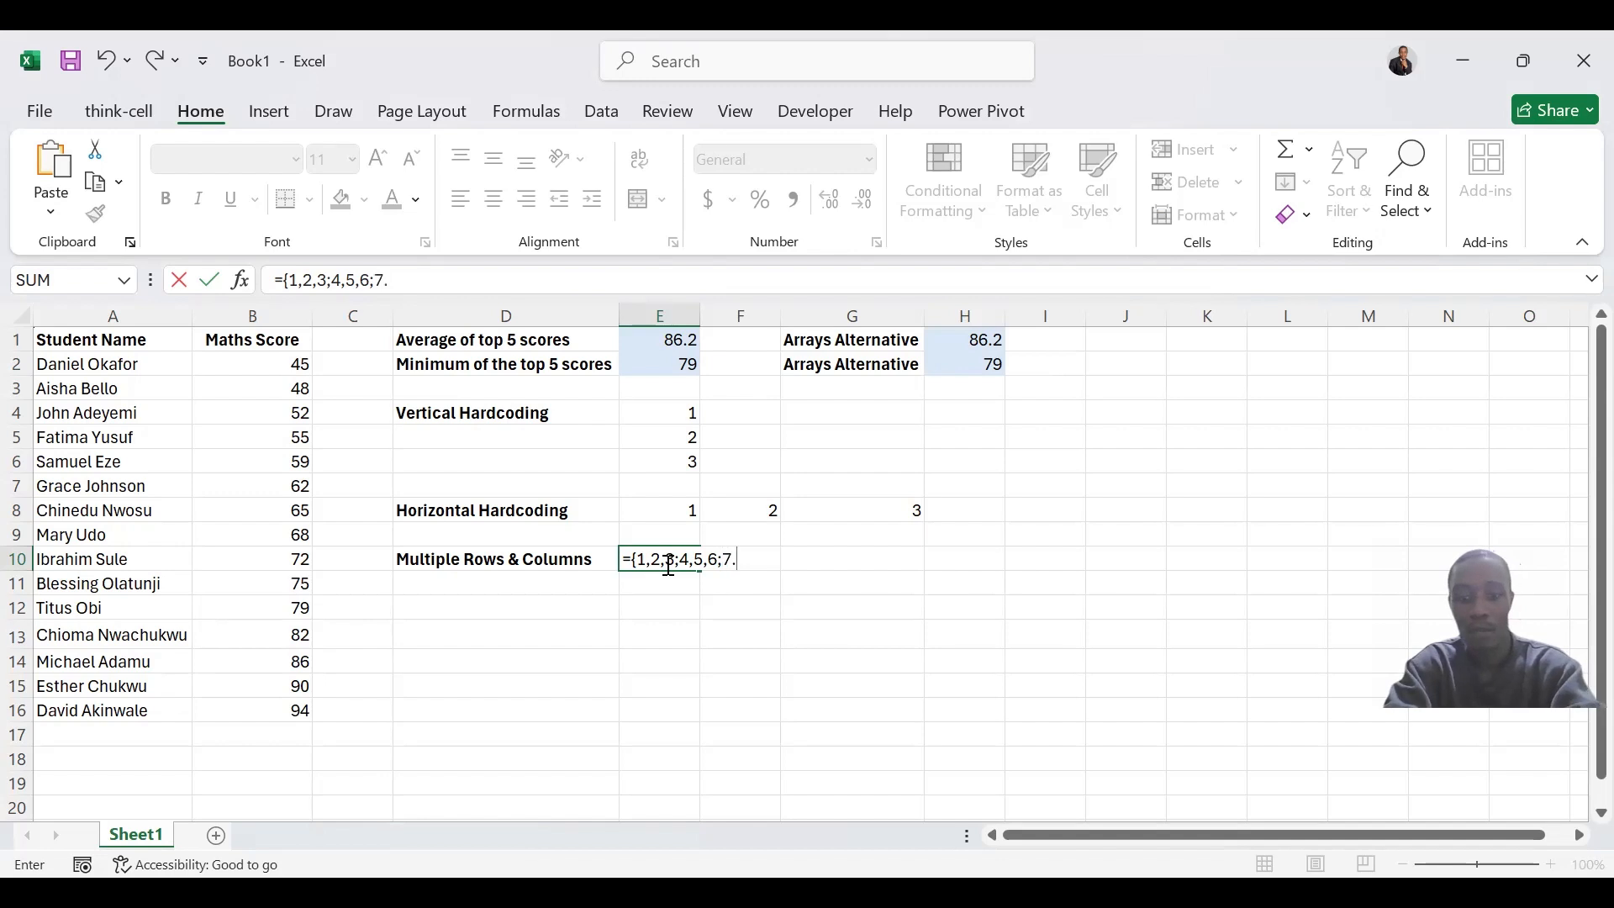
text(8,9)
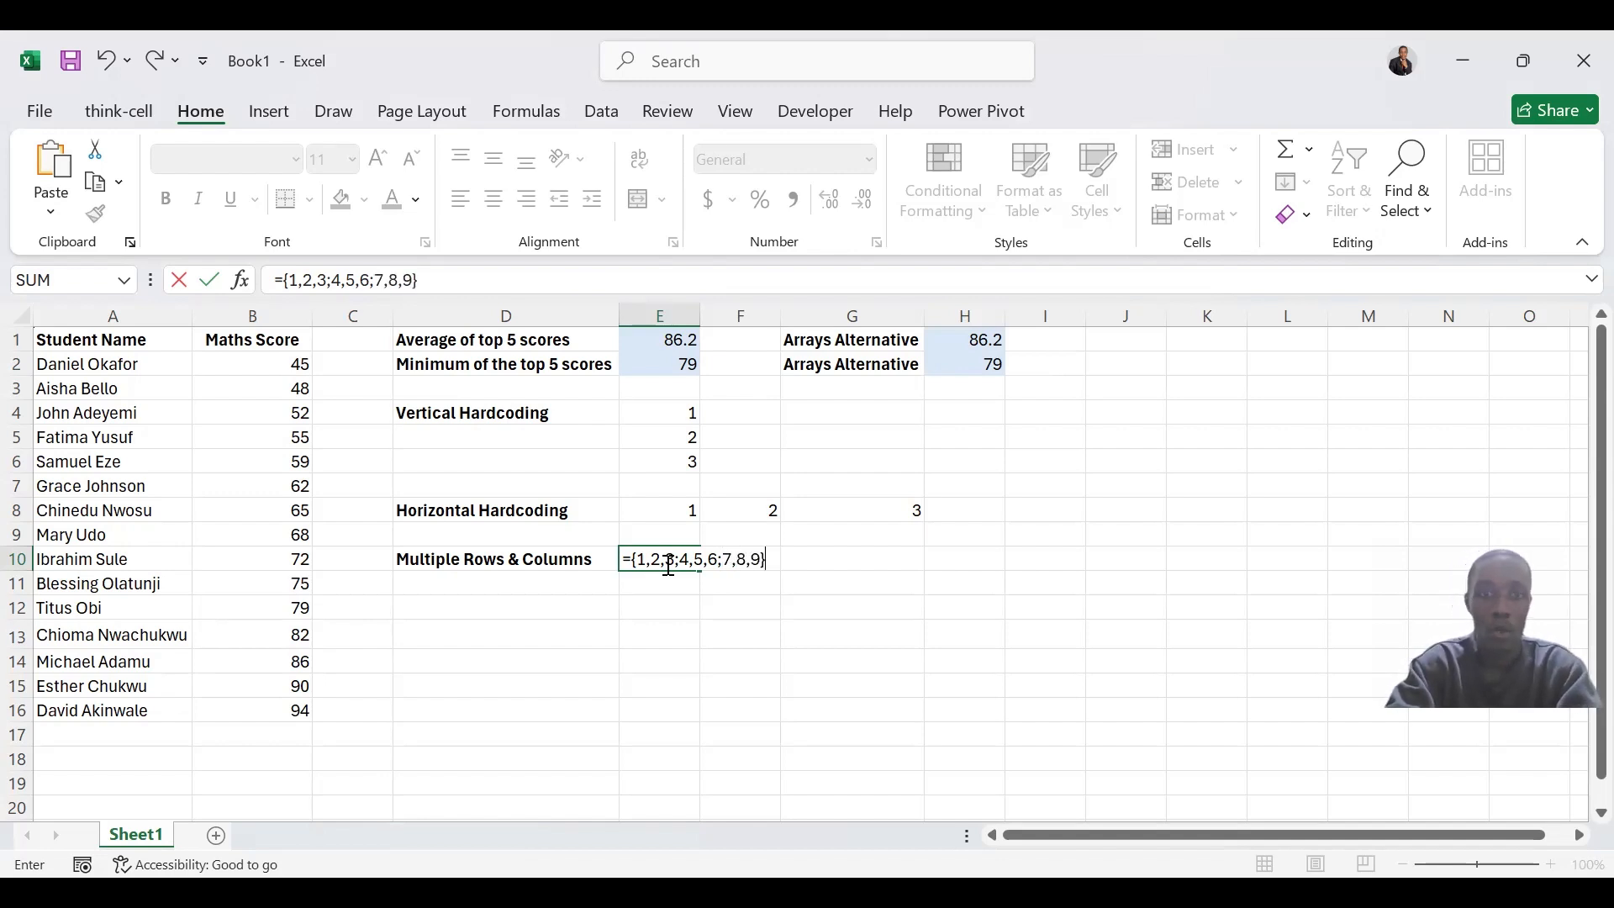
key(Return)
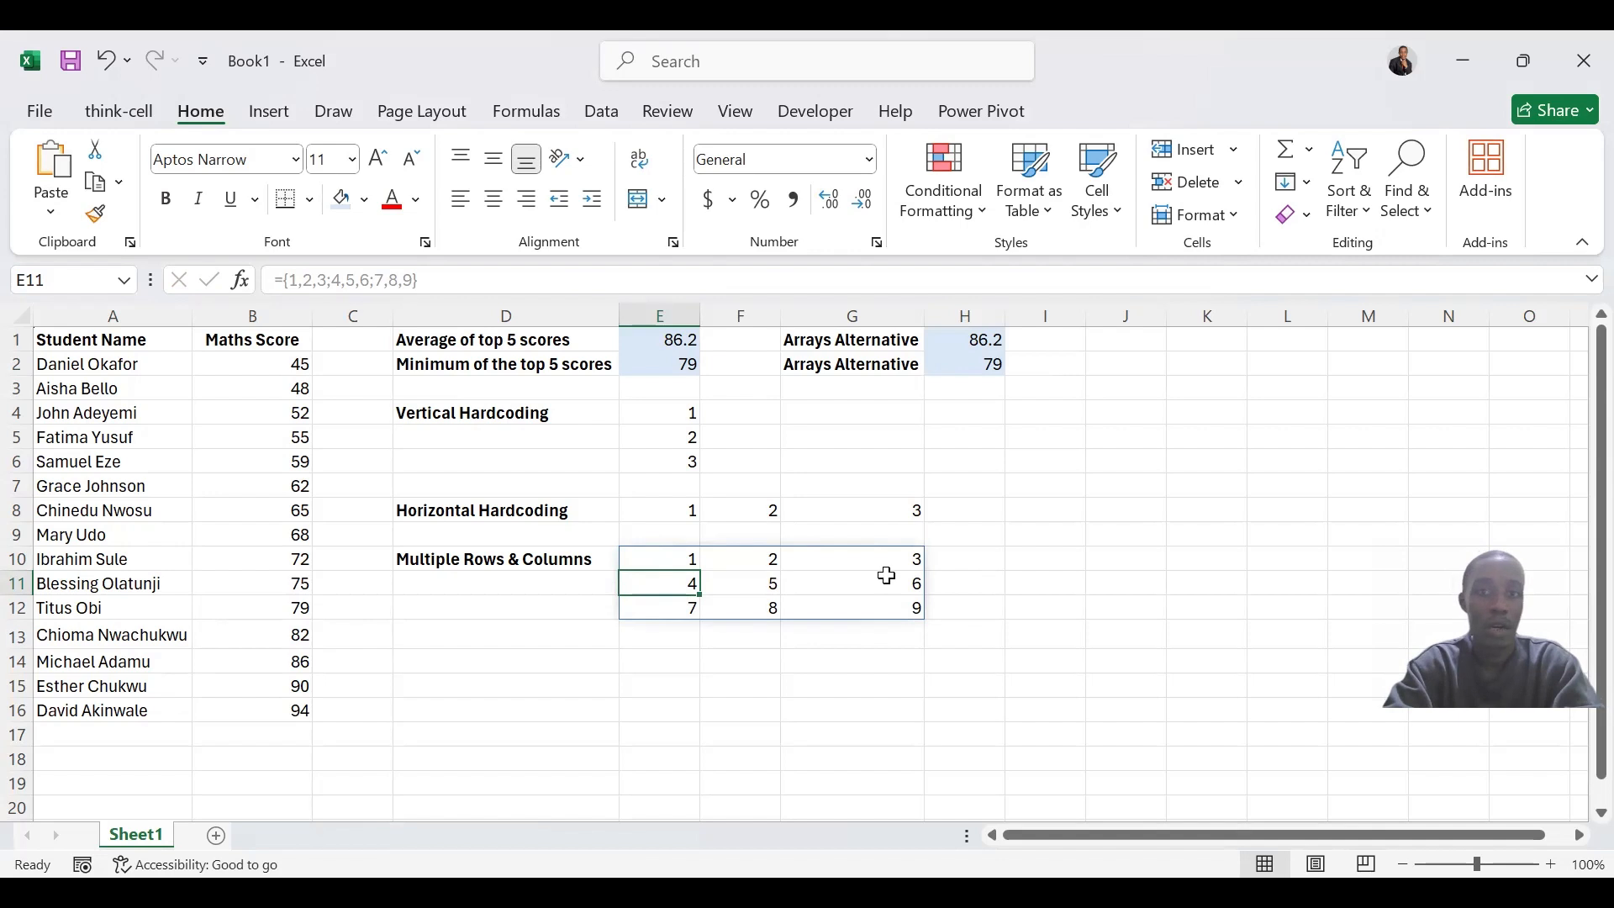
click(887, 576)
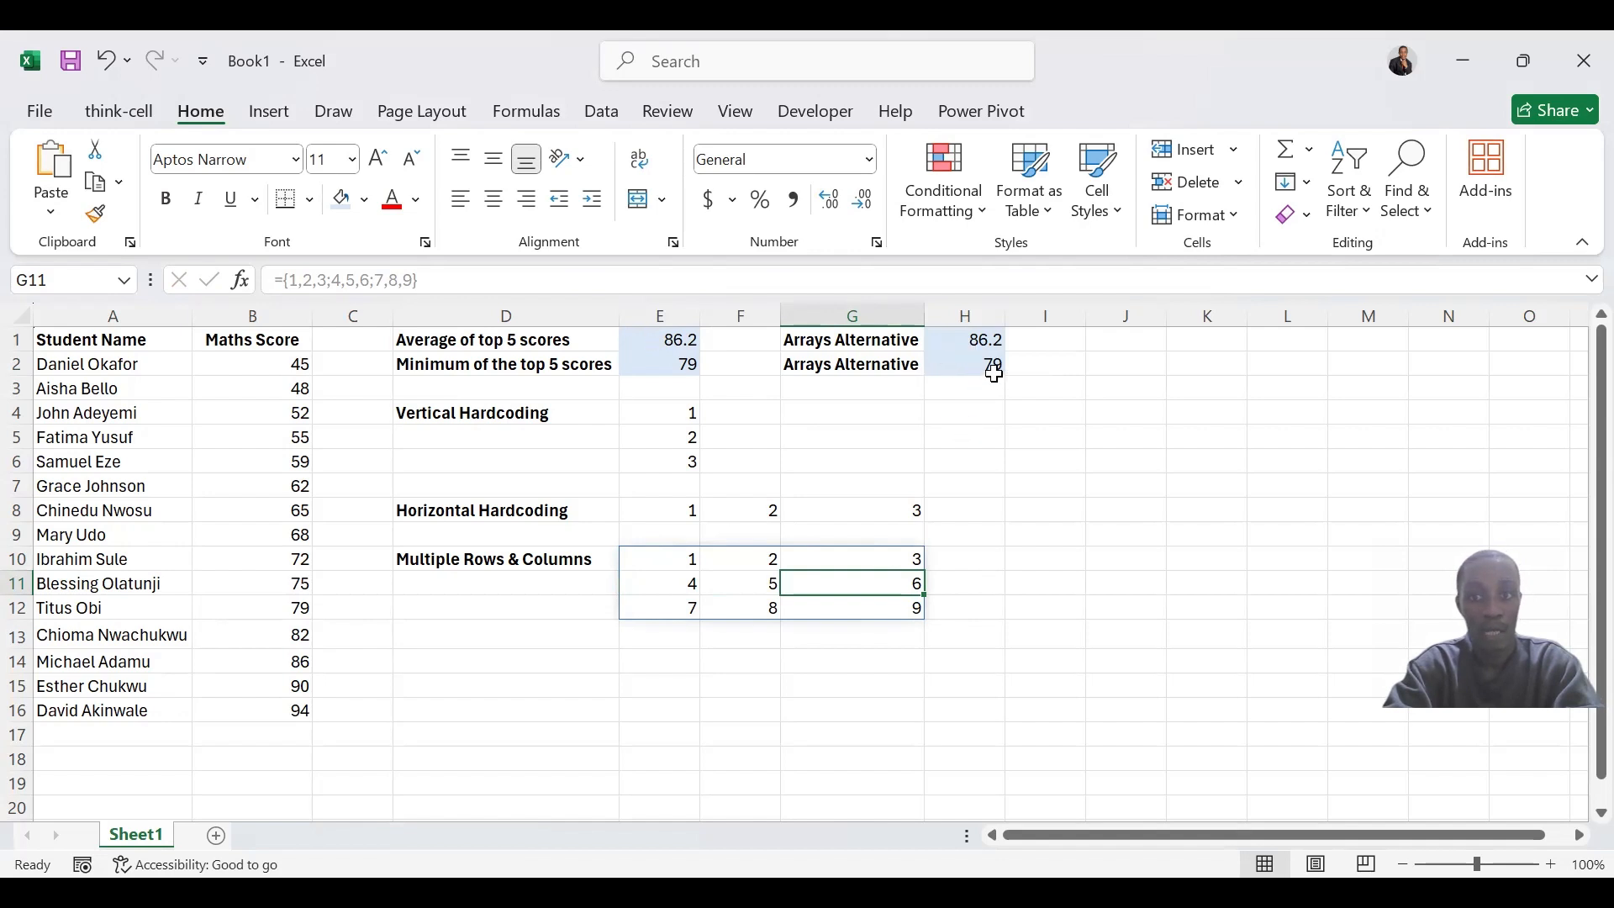
Enter the formula =F11 in D14 to reference the middle cell of the multi-row array
click(634, 357)
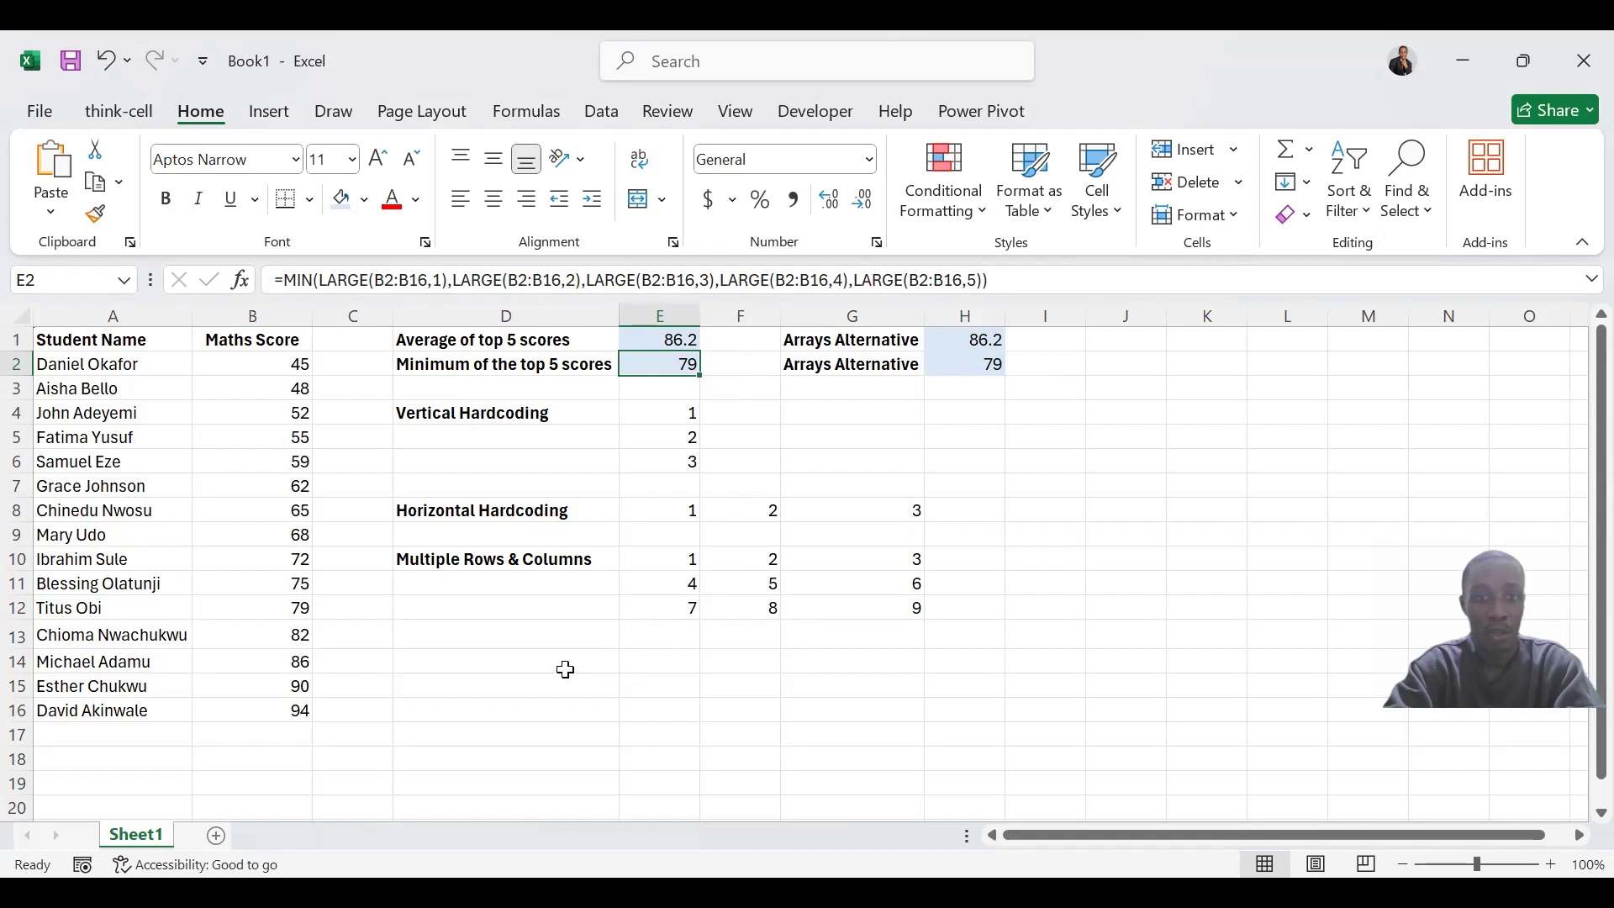
click(567, 670)
text(=)
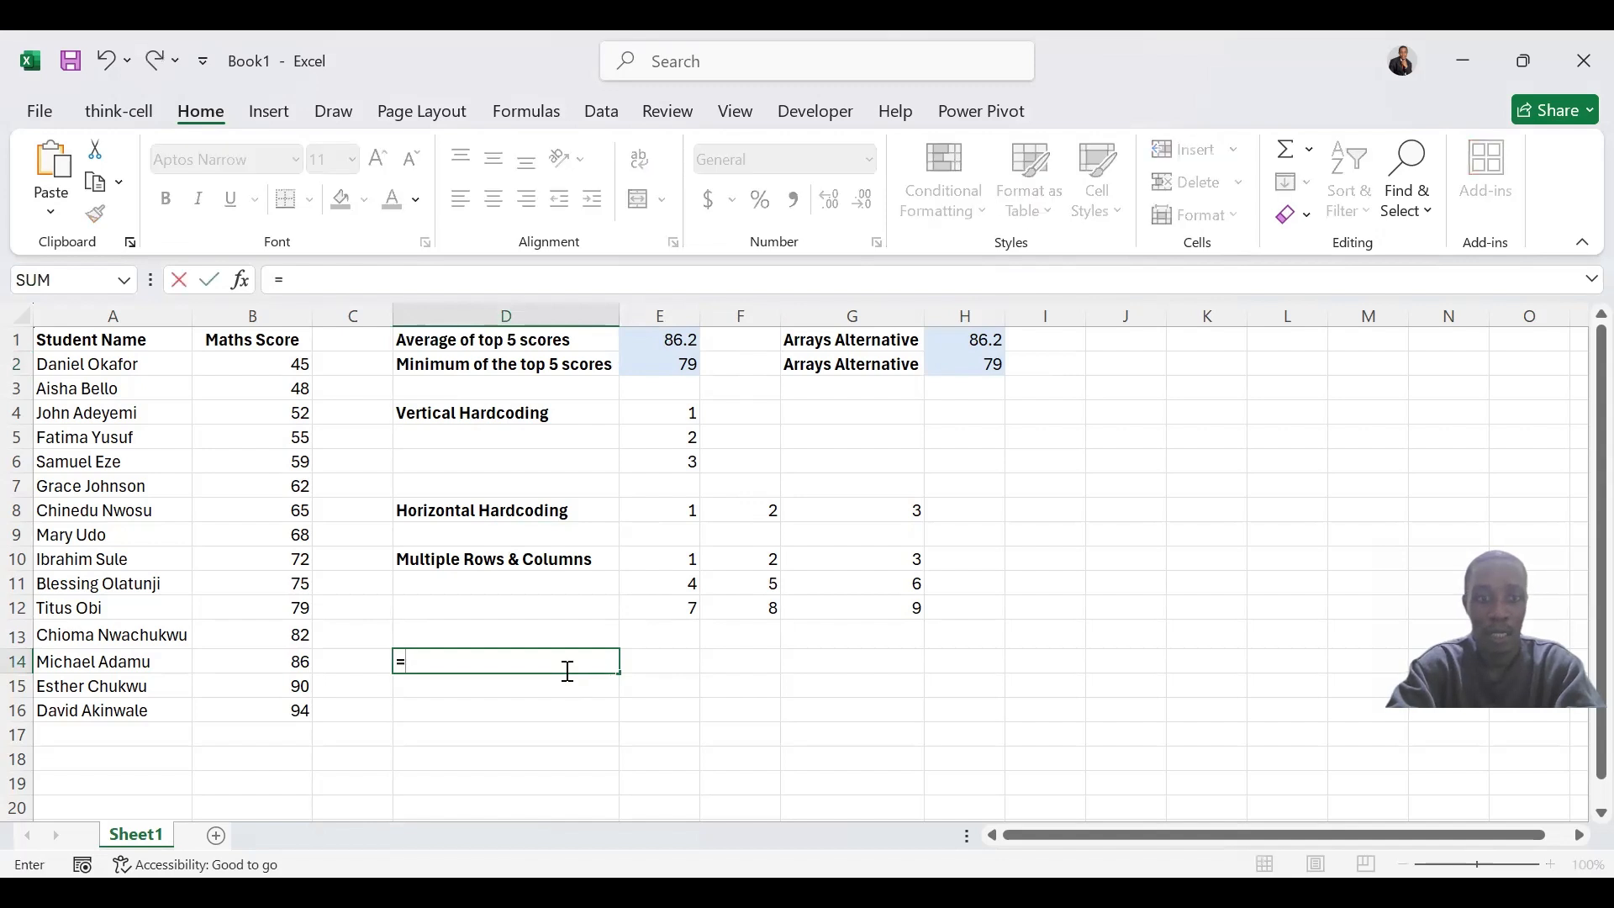
text(F)
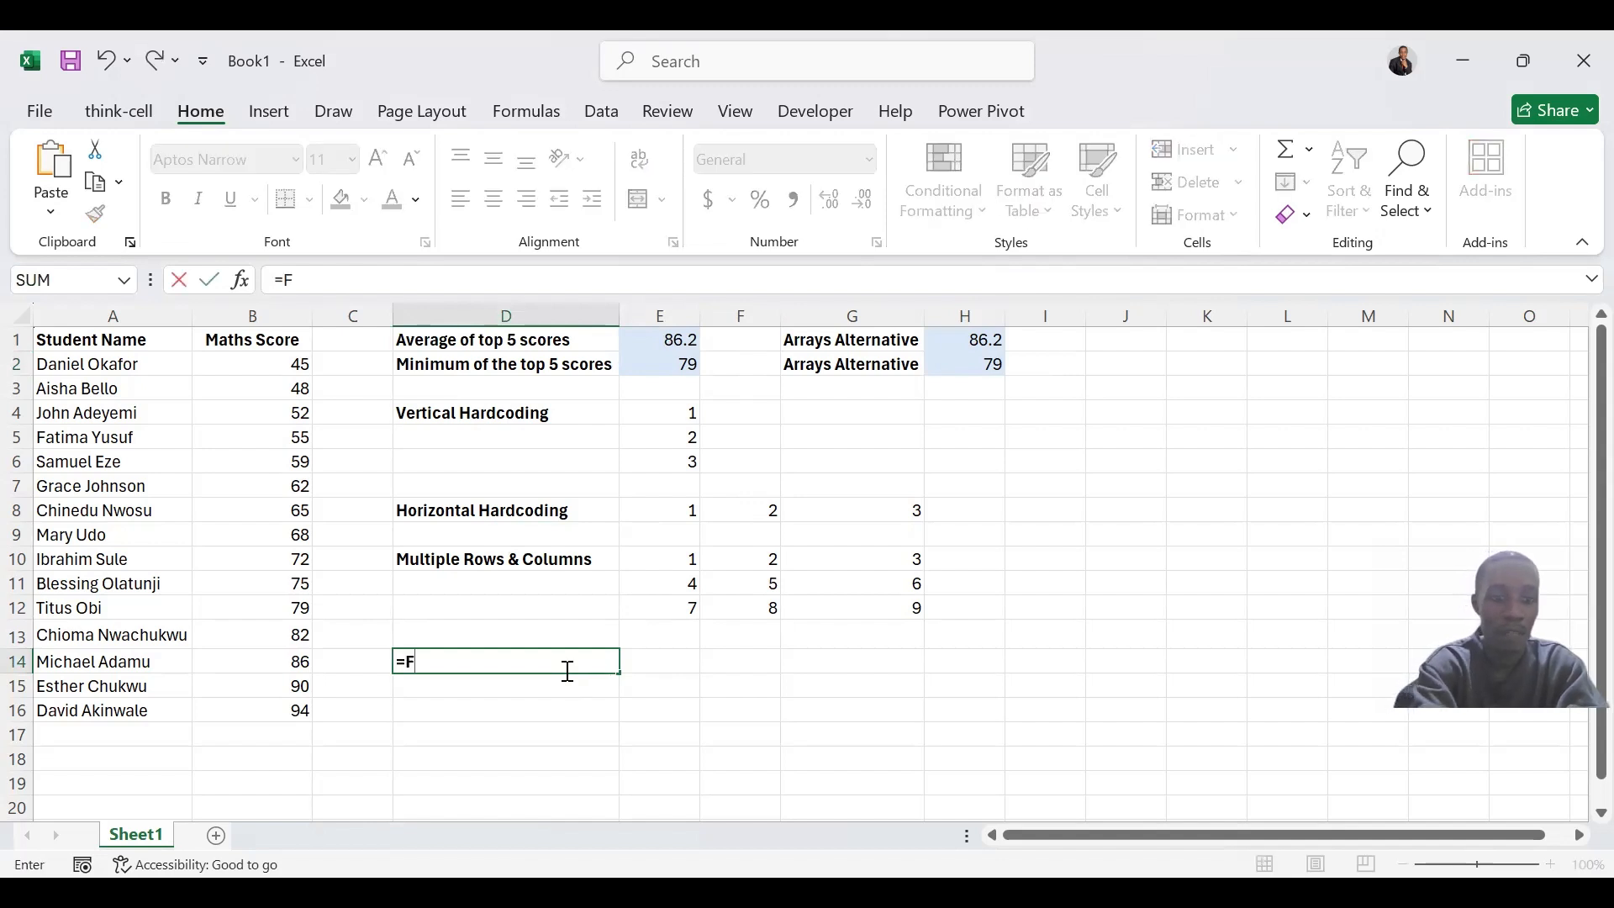
text(11)
key(Return)
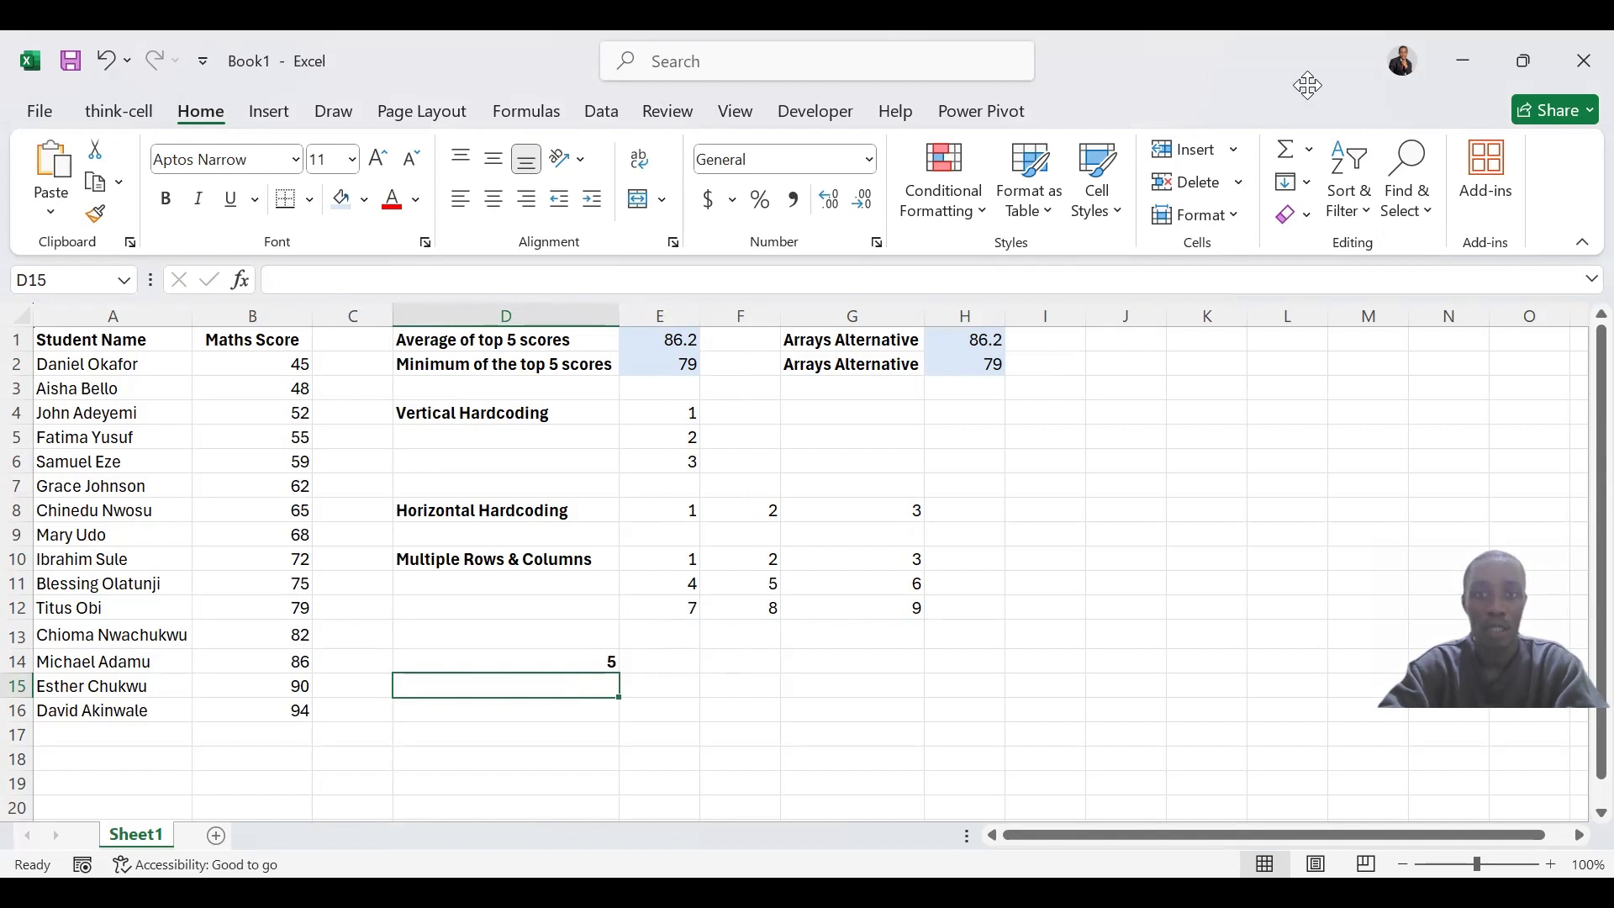
key(alt+Tab)
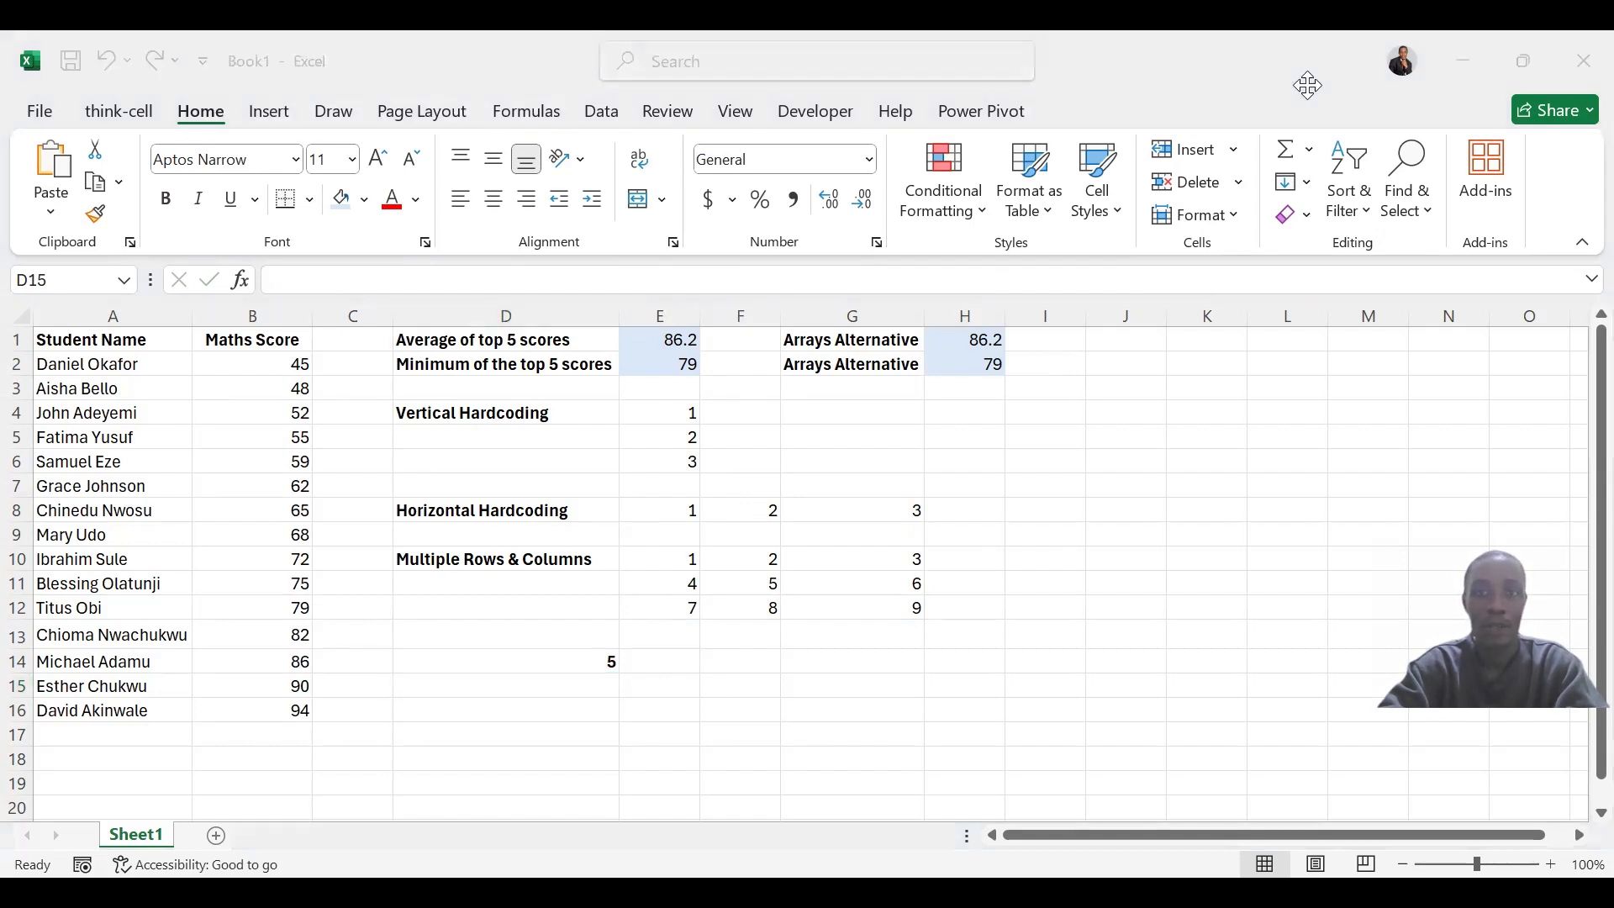